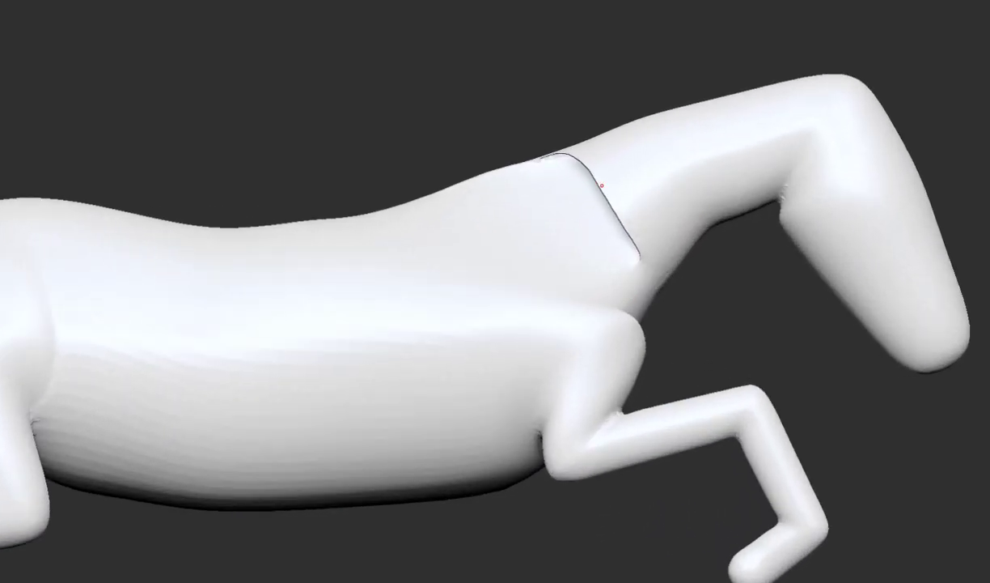
# Orbit to a close side view of the neck, then zoom out to see the whole horse.
pyautogui.moveTo(618, 192)
pyautogui.mouseDown(button='middle')
pyautogui.moveTo(541, 264)
pyautogui.moveTo(659, 198)
pyautogui.mouseUp(button='middle')
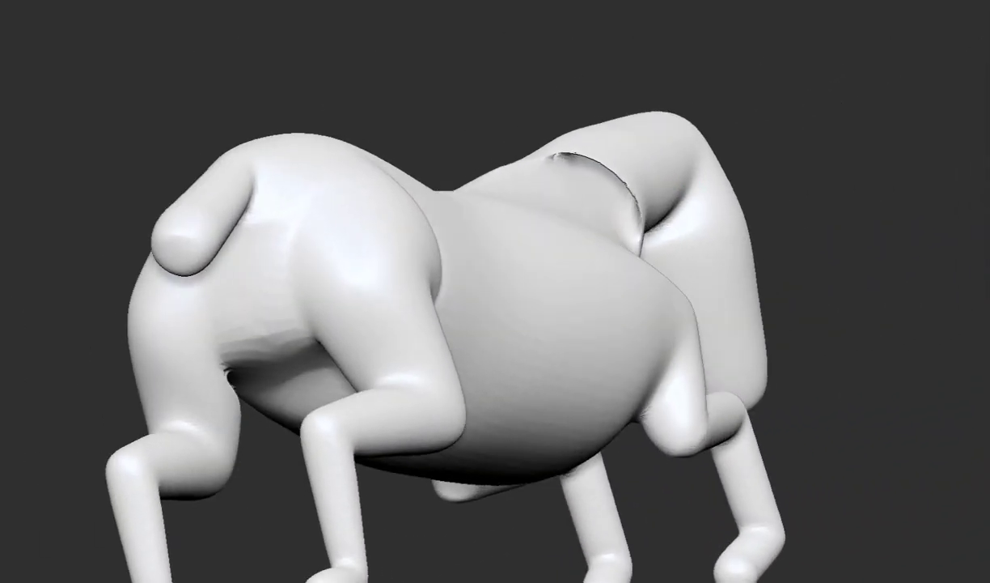
pyautogui.moveTo(565, 217)
pyautogui.mouseDown(button='middle')
pyautogui.moveTo(598, 203)
pyautogui.moveTo(566, 212)
pyautogui.moveTo(906, 312)
pyautogui.mouseUp(button='middle')
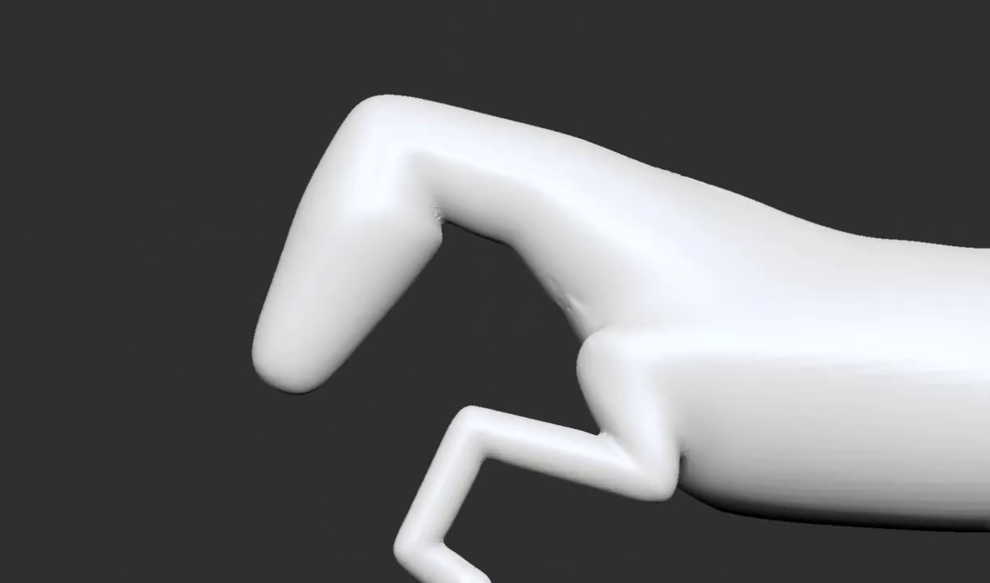
pyautogui.scroll(-5, 496, 324)
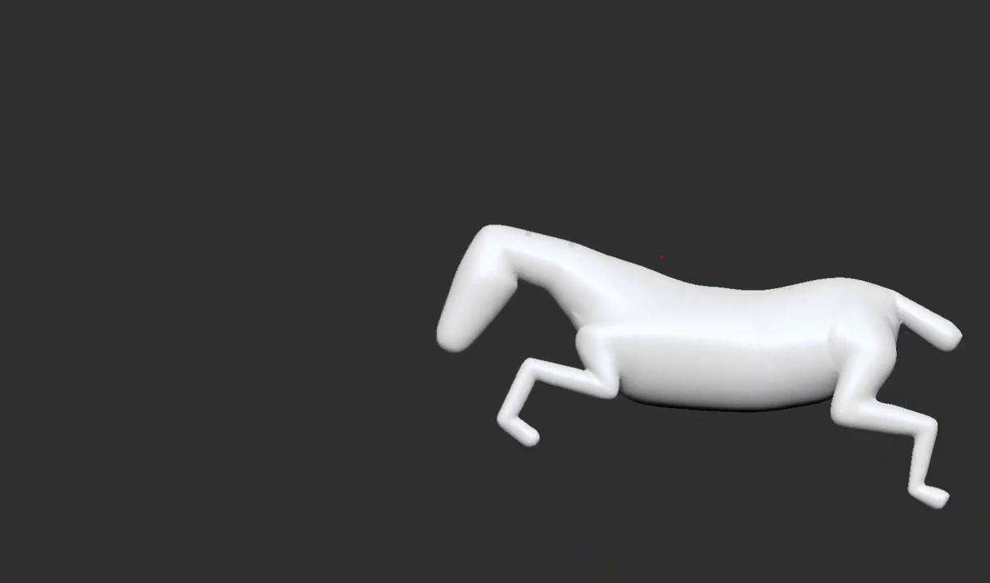
pyautogui.moveTo(495, 324); pyautogui.dragTo(664, 324, button='middle')
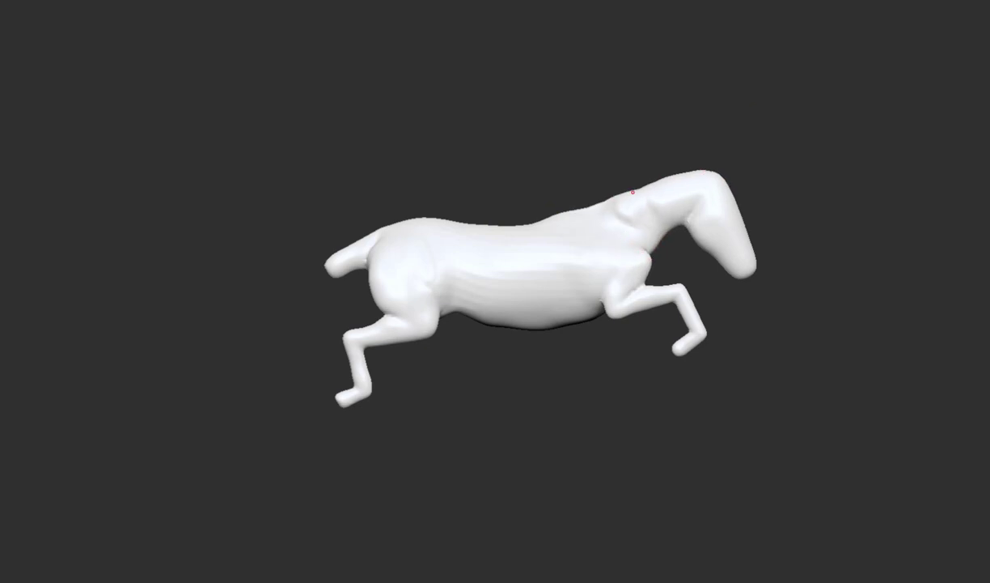
# Reshape the shoulders and front legs symmetrically, checking from front, belly and side views.
pyautogui.moveTo(663, 184)
pyautogui.mouseDown()
pyautogui.moveTo(521, 262)
pyautogui.moveTo(510, 299)
pyautogui.mouseUp()
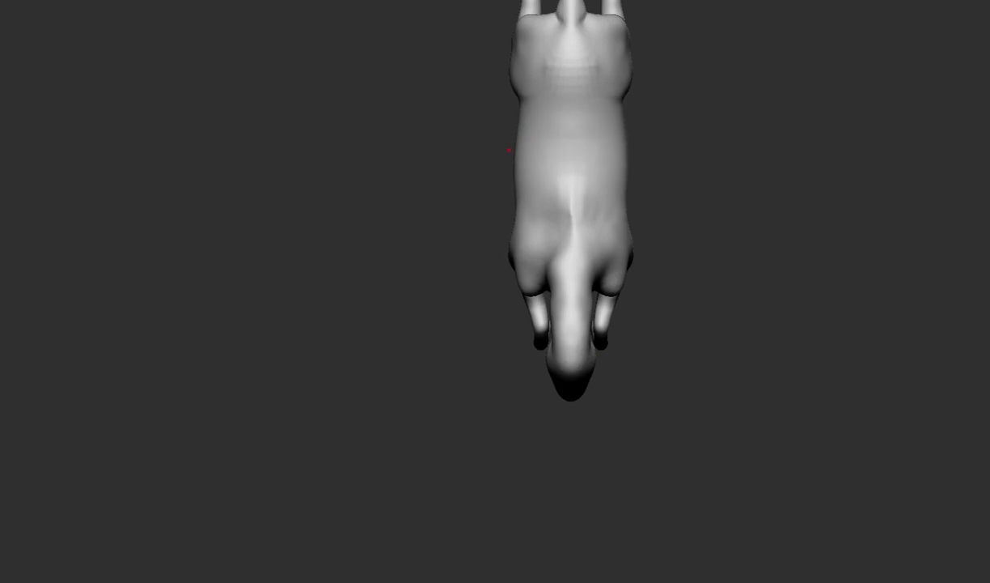
pyautogui.moveTo(512, 145); pyautogui.dragTo(514, 167)
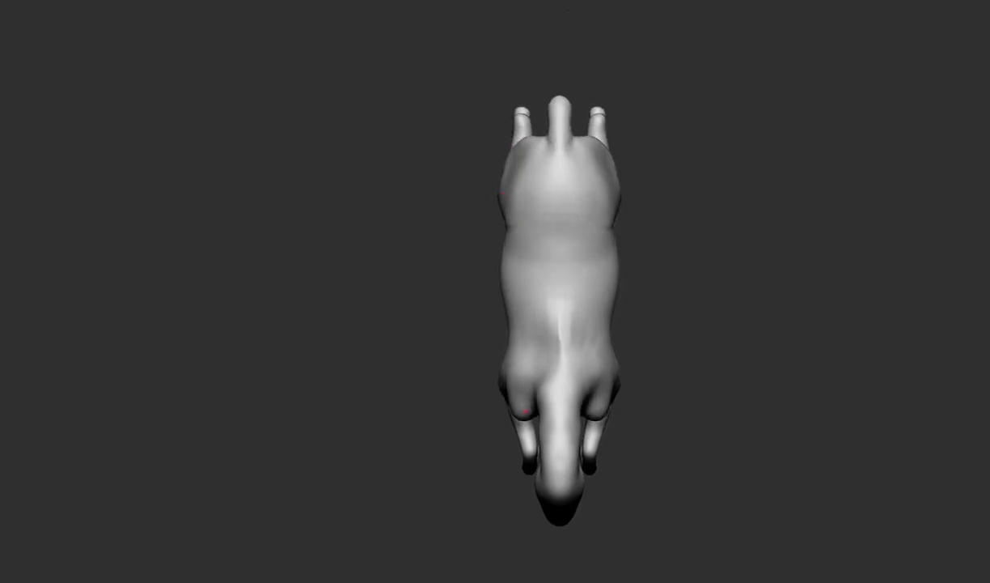
pyautogui.moveTo(507, 353)
pyautogui.mouseDown()
pyautogui.moveTo(500, 251)
pyautogui.moveTo(409, 235)
pyautogui.moveTo(404, 259)
pyautogui.mouseUp()
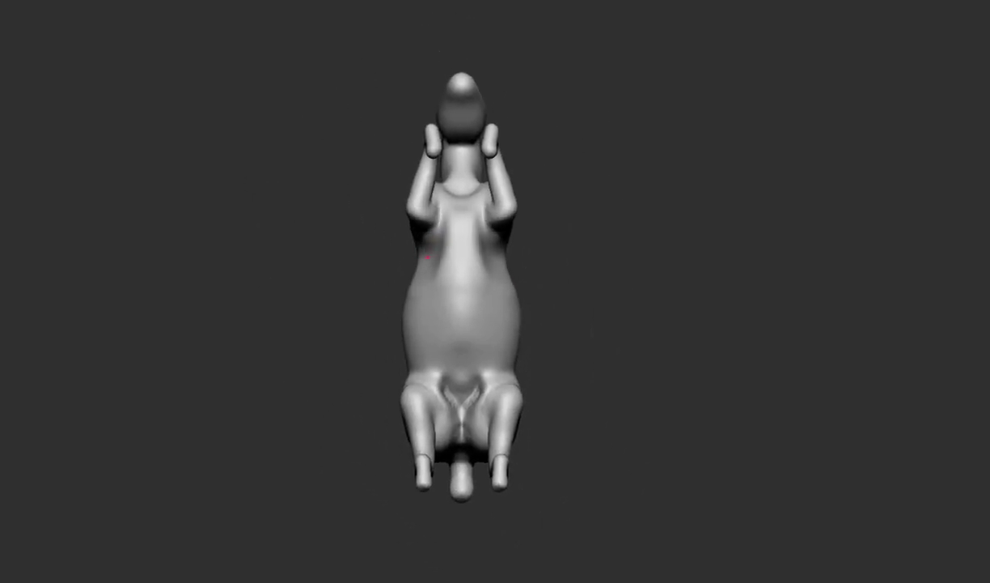
pyautogui.moveTo(404, 194)
pyautogui.mouseDown()
pyautogui.moveTo(430, 147)
pyautogui.moveTo(436, 203)
pyautogui.mouseUp()
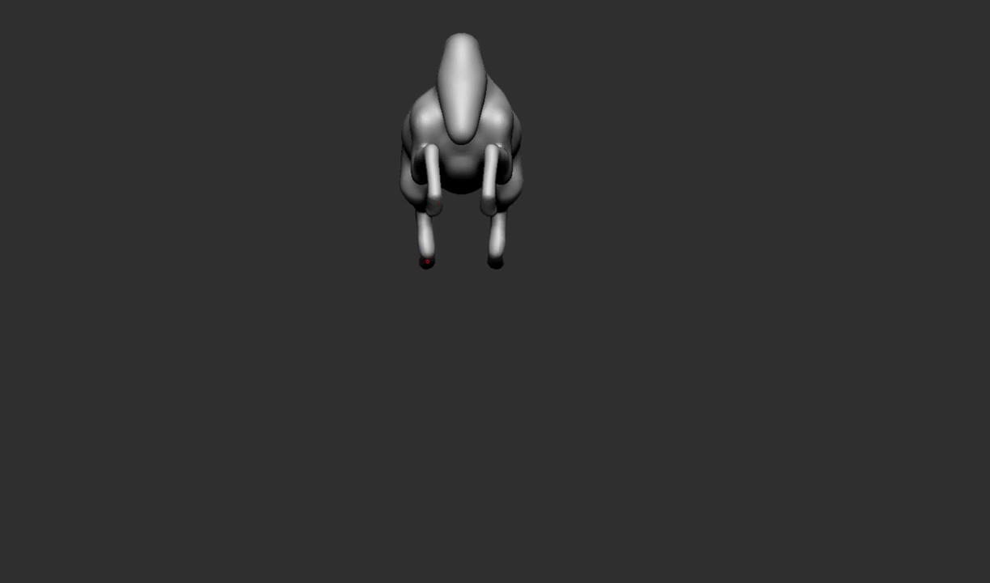
pyautogui.moveTo(426, 265)
pyautogui.mouseDown()
pyautogui.moveTo(462, 257)
pyautogui.moveTo(414, 243)
pyautogui.moveTo(414, 202)
pyautogui.moveTo(393, 393)
pyautogui.moveTo(361, 212)
pyautogui.moveTo(388, 242)
pyautogui.moveTo(435, 103)
pyautogui.moveTo(381, 283)
pyautogui.moveTo(541, 229)
pyautogui.moveTo(566, 267)
pyautogui.moveTo(583, 242)
pyautogui.moveTo(618, 338)
pyautogui.moveTo(598, 235)
pyautogui.moveTo(637, 259)
pyautogui.moveTo(676, 194)
pyautogui.mouseUp()
pyautogui.moveTo(605, 213)
pyautogui.mouseDown()
pyautogui.moveTo(612, 260)
pyautogui.moveTo(654, 222)
pyautogui.moveTo(639, 298)
pyautogui.moveTo(612, 237)
pyautogui.mouseUp()
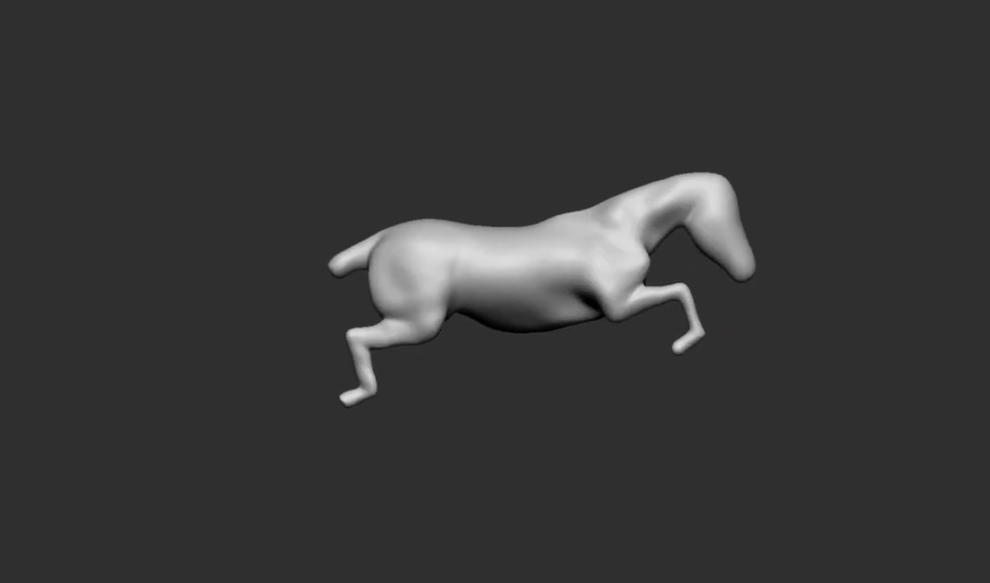
# Rotate the horse to check all four legs, the sides and the back, zooming out from behind.
pyautogui.moveTo(360, 356); pyautogui.dragTo(328, 360)
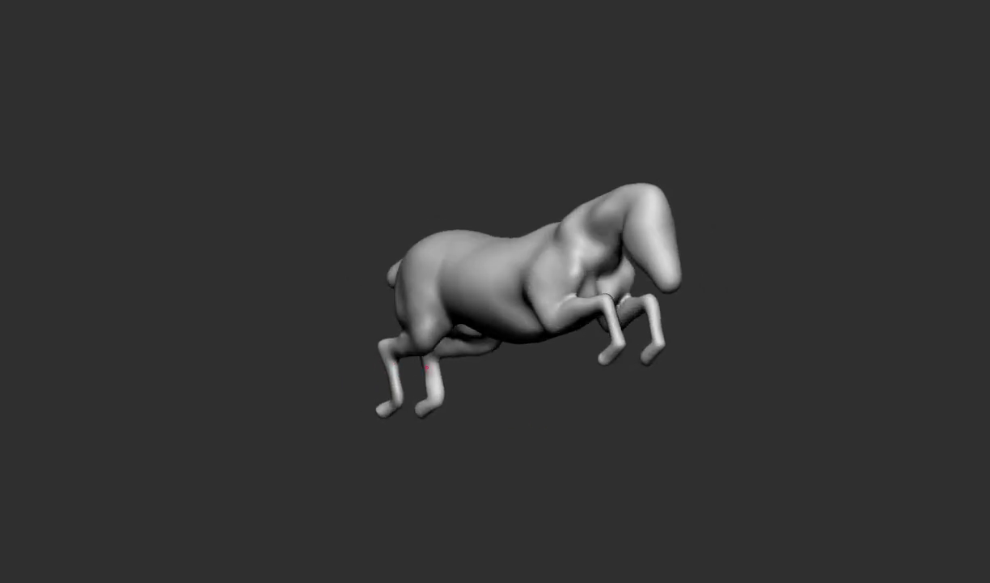
pyautogui.moveTo(427, 368)
pyautogui.mouseDown()
pyautogui.moveTo(436, 359)
pyautogui.moveTo(447, 385)
pyautogui.mouseUp()
pyautogui.moveTo(448, 343)
pyautogui.mouseDown()
pyautogui.moveTo(444, 410)
pyautogui.moveTo(380, 414)
pyautogui.moveTo(522, 356)
pyautogui.mouseUp()
pyautogui.scroll(5, 443, 410)
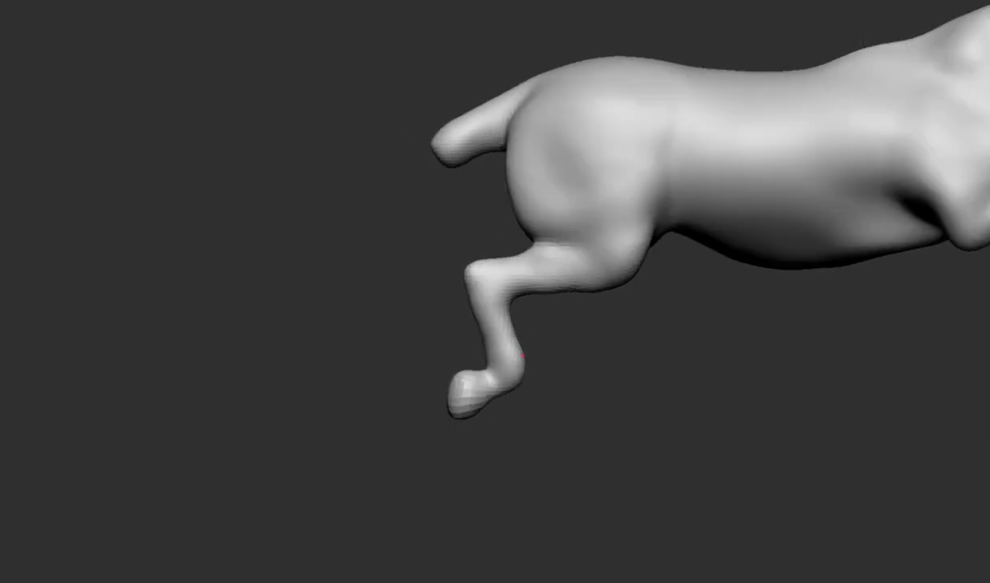
pyautogui.scroll(-5, 502, 310)
pyautogui.moveTo(502, 310)
pyautogui.mouseDown()
pyautogui.moveTo(799, 351)
pyautogui.moveTo(714, 394)
pyautogui.mouseUp()
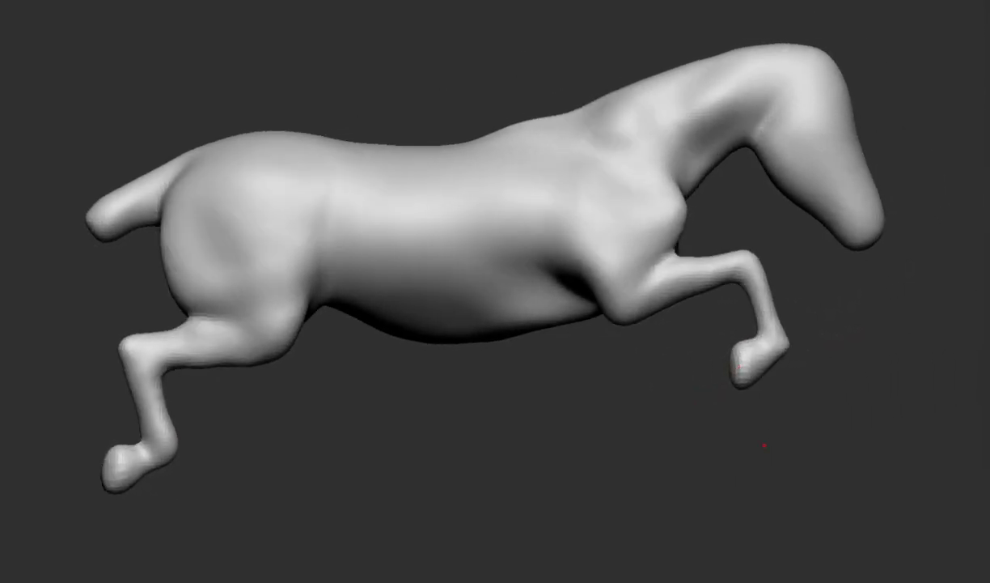
pyautogui.scroll(-5, 765, 444)
pyautogui.scroll(-2, 601, 408)
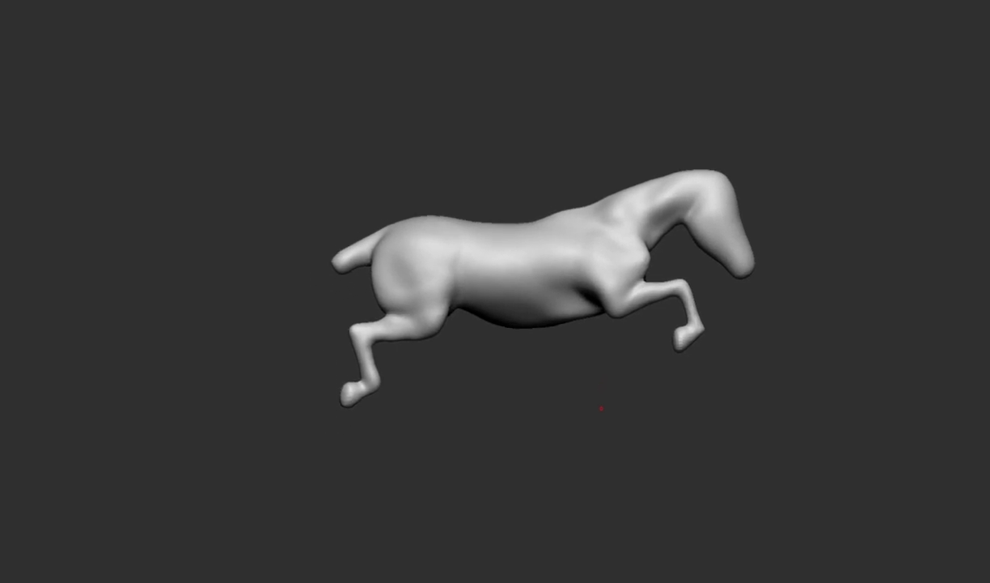
# Tilt the horse to inspect its underside and back, then return to a side-on view.
pyautogui.moveTo(601, 408); pyautogui.dragTo(679, 229)
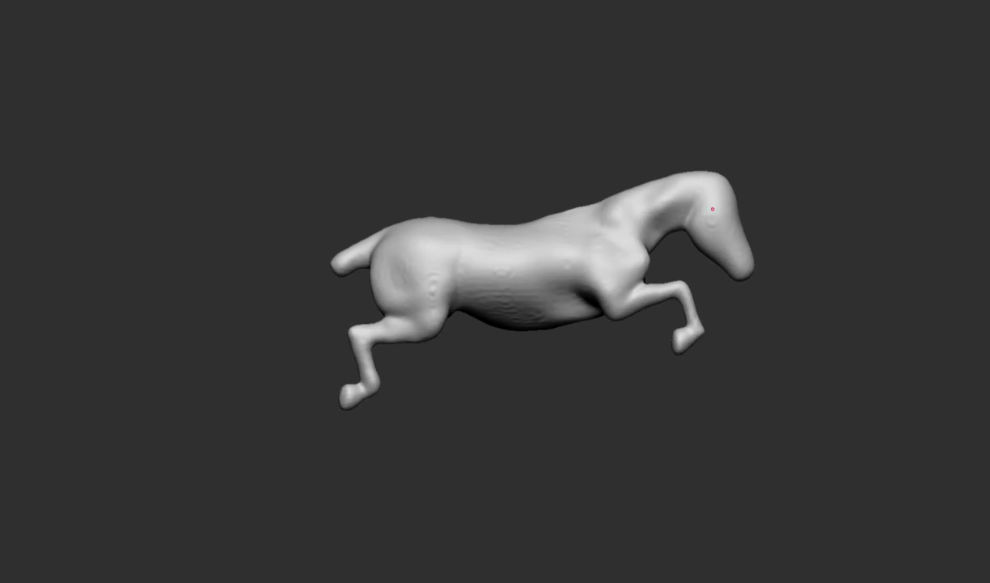
pyautogui.moveTo(588, 215); pyautogui.dragTo(773, 247)
pyautogui.moveTo(628, 198); pyautogui.dragTo(639, 243)
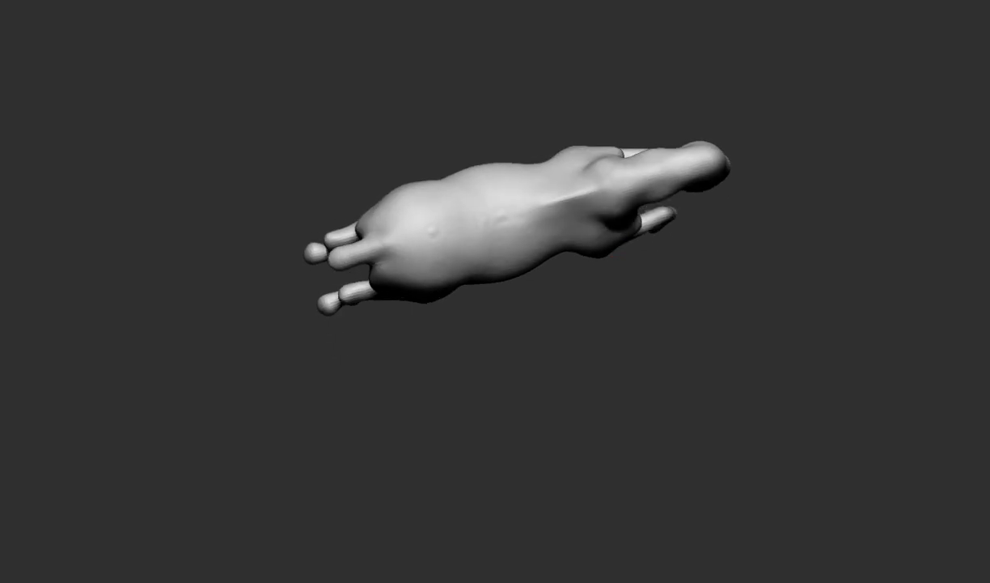
pyautogui.moveTo(623, 198)
pyautogui.mouseDown()
pyautogui.moveTo(606, 167)
pyautogui.moveTo(599, 194)
pyautogui.mouseUp()
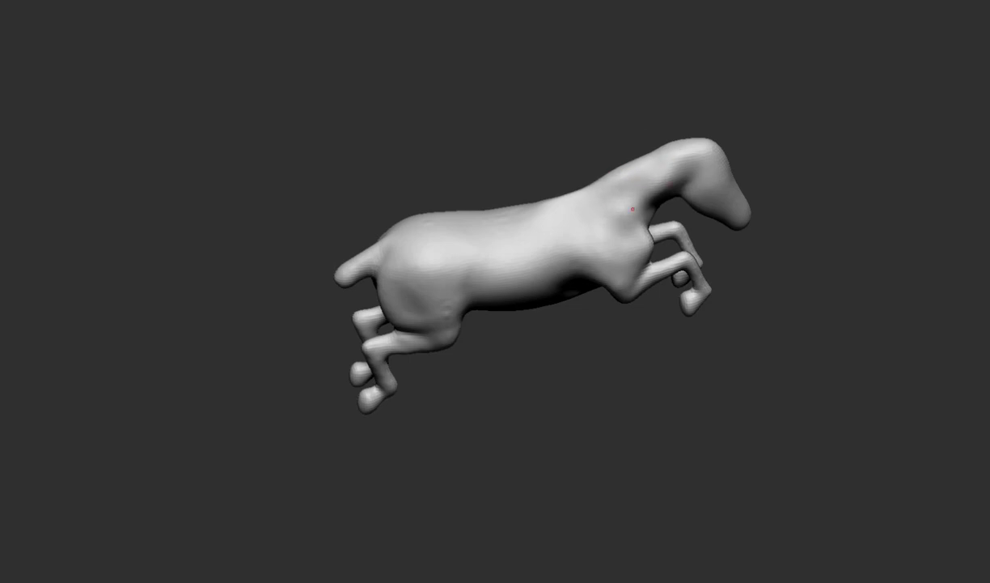
pyautogui.moveTo(633, 210); pyautogui.dragTo(431, 271)
pyautogui.moveTo(546, 301)
pyautogui.mouseDown()
pyautogui.moveTo(507, 207)
pyautogui.moveTo(564, 289)
pyautogui.moveTo(722, 322)
pyautogui.moveTo(739, 307)
pyautogui.mouseUp()
# Orbit around the horse to inspect the head, neck and forelegs from front and side.
pyautogui.moveTo(742, 344)
pyautogui.mouseDown()
pyautogui.moveTo(455, 268)
pyautogui.moveTo(465, 240)
pyautogui.moveTo(404, 303)
pyautogui.mouseUp()
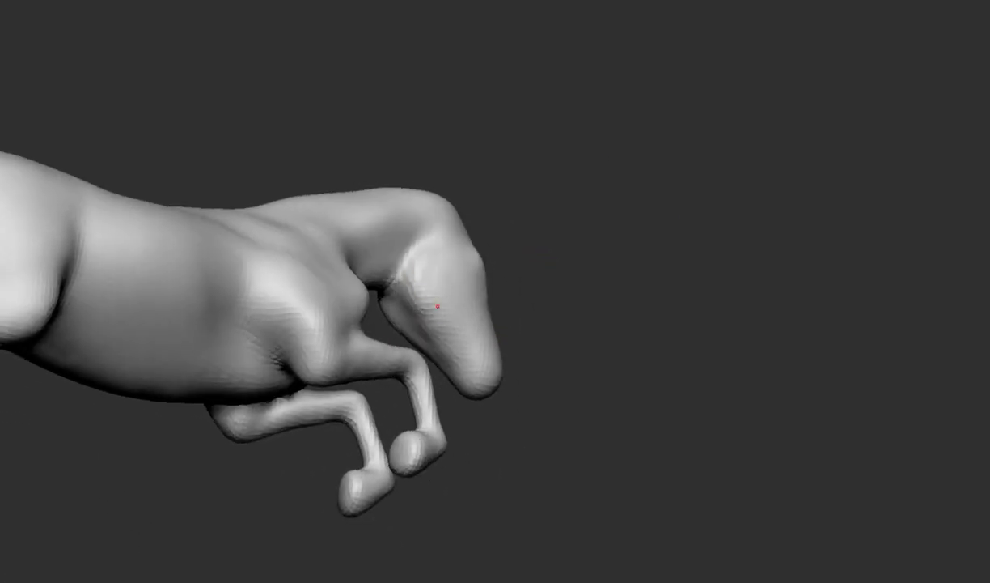
pyautogui.moveTo(438, 307); pyautogui.dragTo(509, 359)
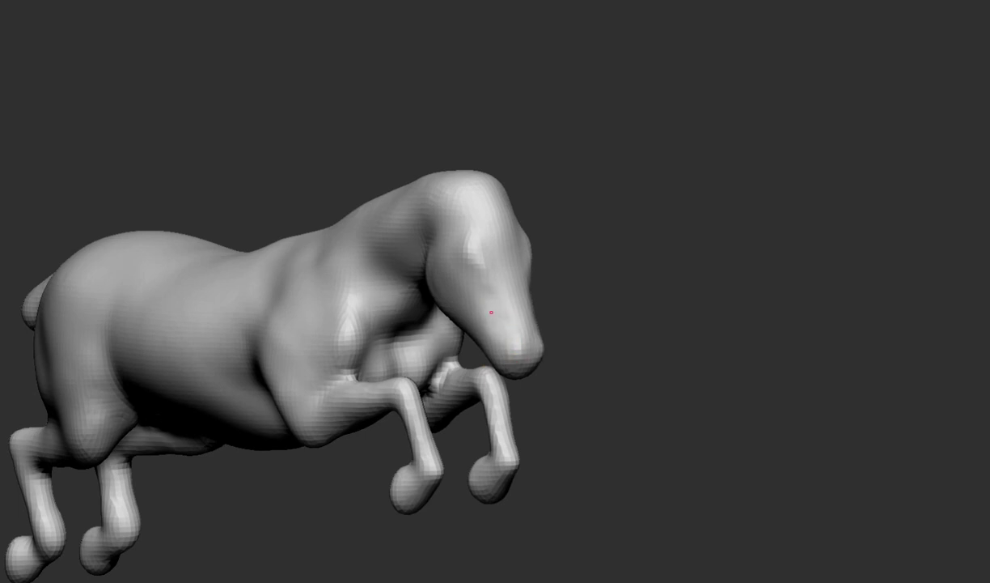
pyautogui.moveTo(492, 312); pyautogui.dragTo(462, 348)
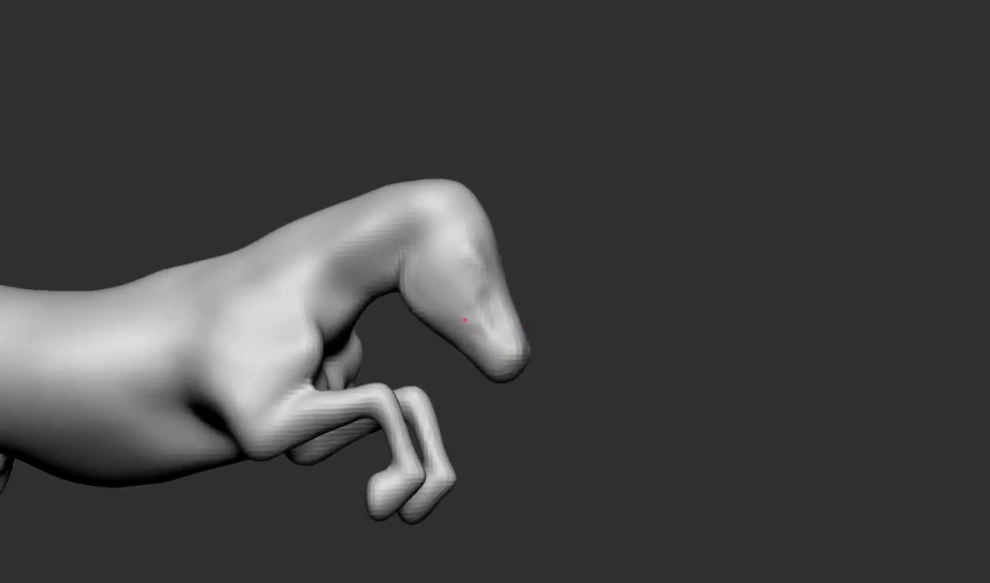
pyautogui.moveTo(480, 259)
pyautogui.mouseDown()
pyautogui.moveTo(663, 253)
pyautogui.moveTo(678, 301)
pyautogui.mouseUp()
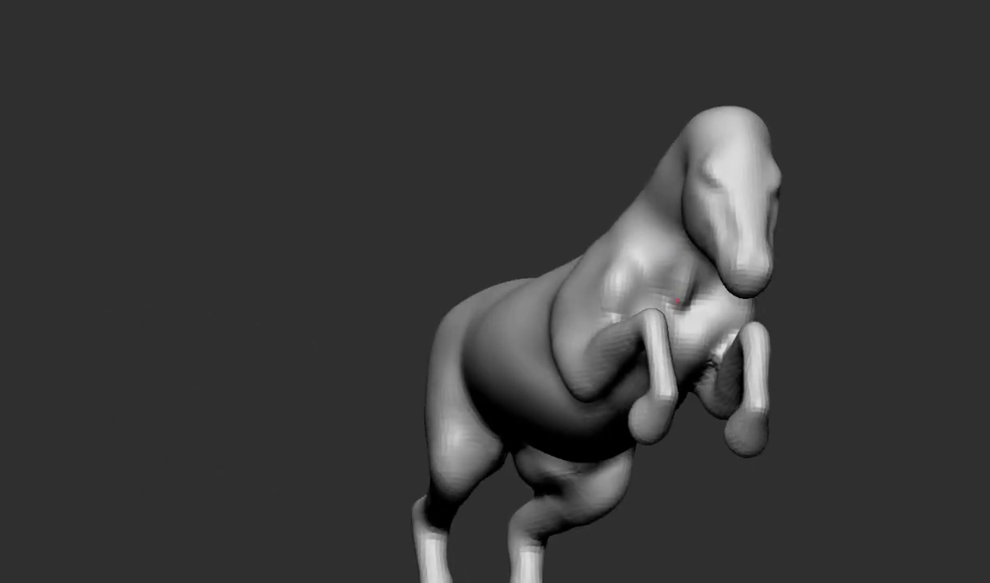
pyautogui.moveTo(706, 332)
pyautogui.mouseDown()
pyautogui.moveTo(701, 288)
pyautogui.moveTo(658, 326)
pyautogui.mouseUp()
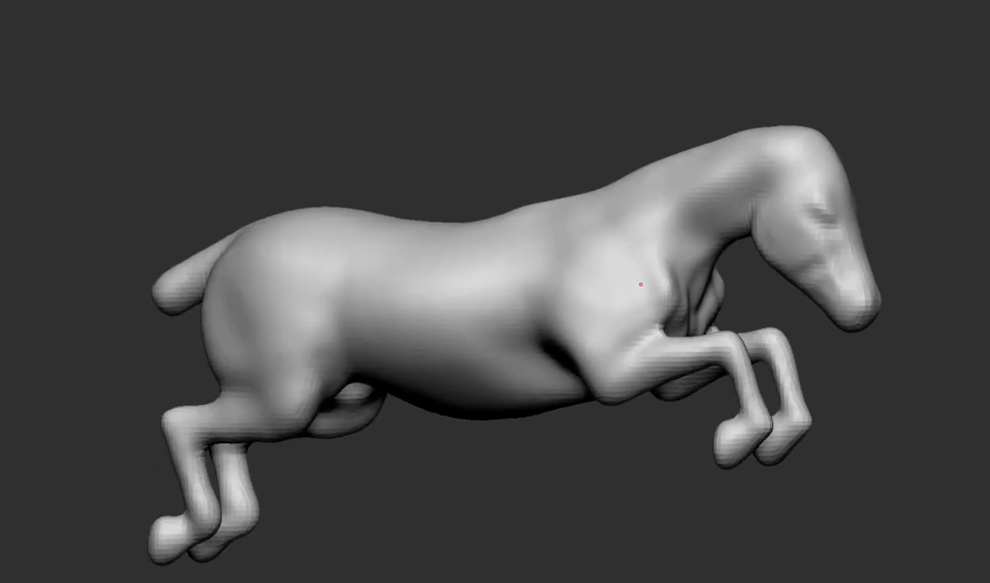
pyautogui.moveTo(640, 284)
pyautogui.mouseDown()
pyautogui.moveTo(702, 216)
pyautogui.moveTo(646, 382)
pyautogui.moveTo(631, 356)
pyautogui.mouseUp()
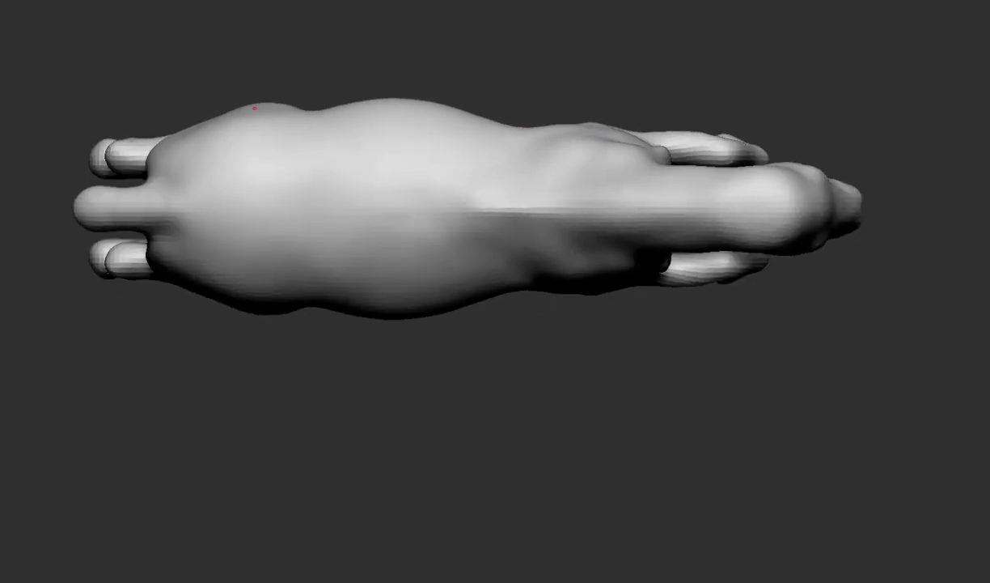
# Reshape the upper body surface symmetrically and review the head from the front.
pyautogui.moveTo(254, 108)
pyautogui.mouseDown()
pyautogui.moveTo(421, 117)
pyautogui.moveTo(515, 141)
pyautogui.moveTo(415, 410)
pyautogui.moveTo(510, 423)
pyautogui.moveTo(376, 477)
pyautogui.mouseUp()
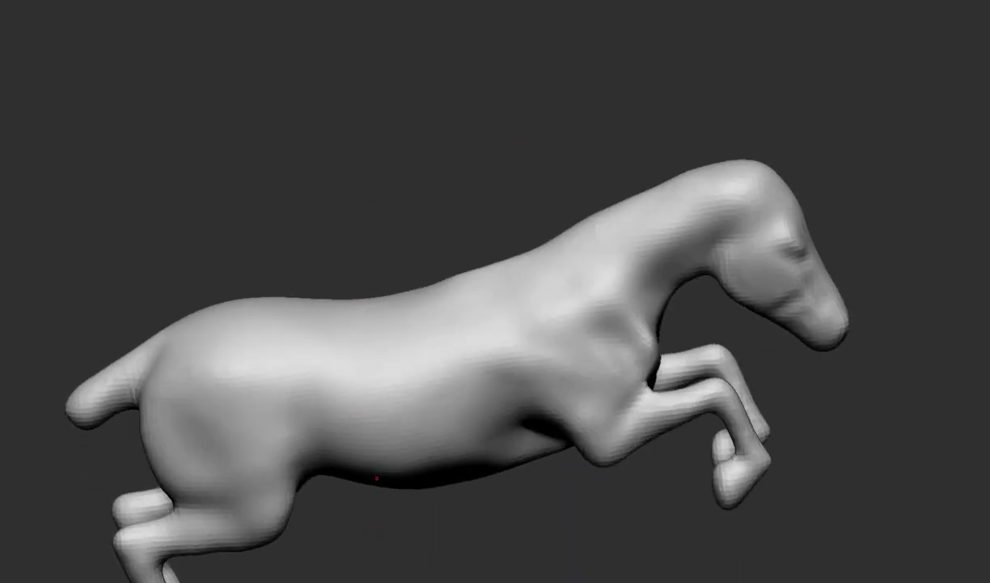
pyautogui.moveTo(475, 425); pyautogui.dragTo(386, 477)
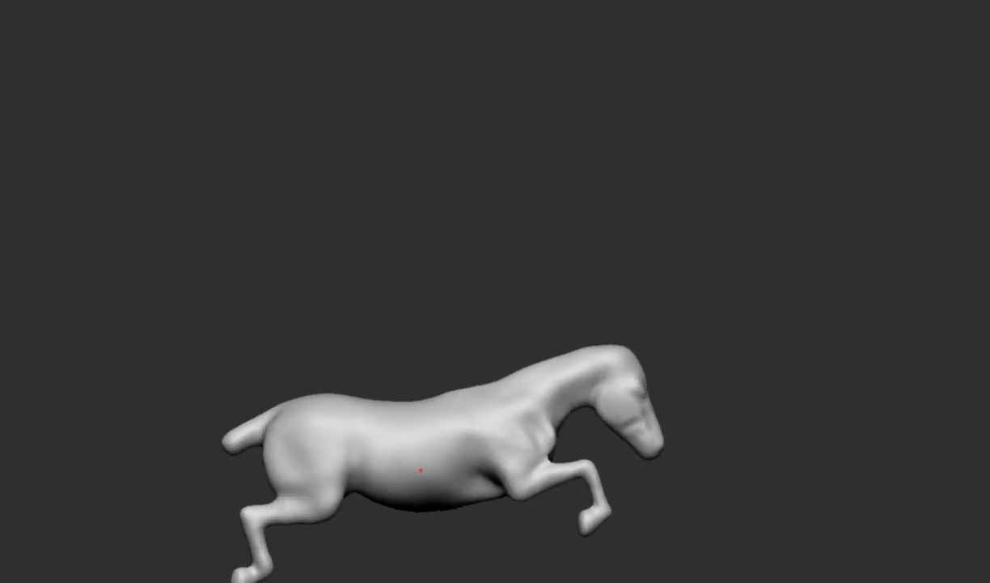
pyautogui.moveTo(353, 433)
pyautogui.mouseDown()
pyautogui.moveTo(623, 460)
pyautogui.moveTo(775, 296)
pyautogui.mouseUp()
pyautogui.moveTo(719, 174); pyautogui.dragTo(658, 210)
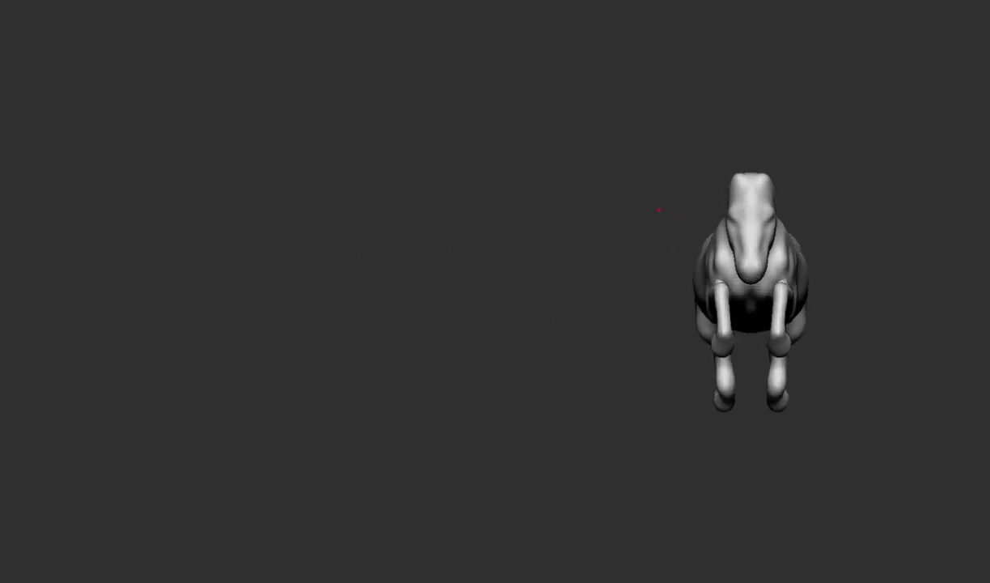
pyautogui.moveTo(741, 174); pyautogui.dragTo(730, 164)
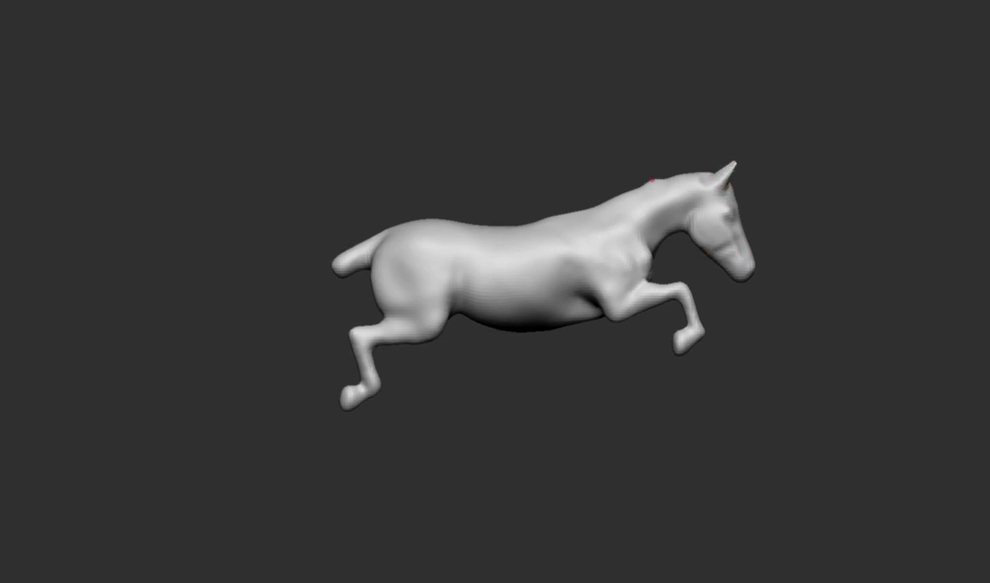
pyautogui.keyDown('alt'); pyautogui.moveTo(725, 185); pyautogui.dragTo(721, 184); pyautogui.keyUp('alt')
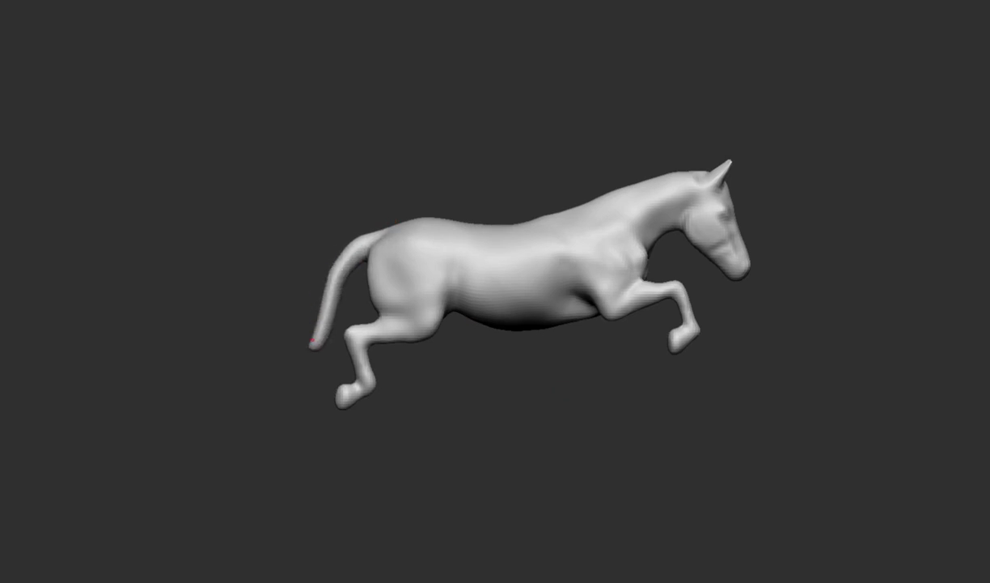
pyautogui.moveTo(341, 316)
pyautogui.keyDown('ctrl'); pyautogui.mouseDown()
pyautogui.moveTo(355, 357)
pyautogui.moveTo(322, 374)
pyautogui.moveTo(366, 390)
pyautogui.moveTo(453, 380)
pyautogui.mouseUp(); pyautogui.keyUp('ctrl')
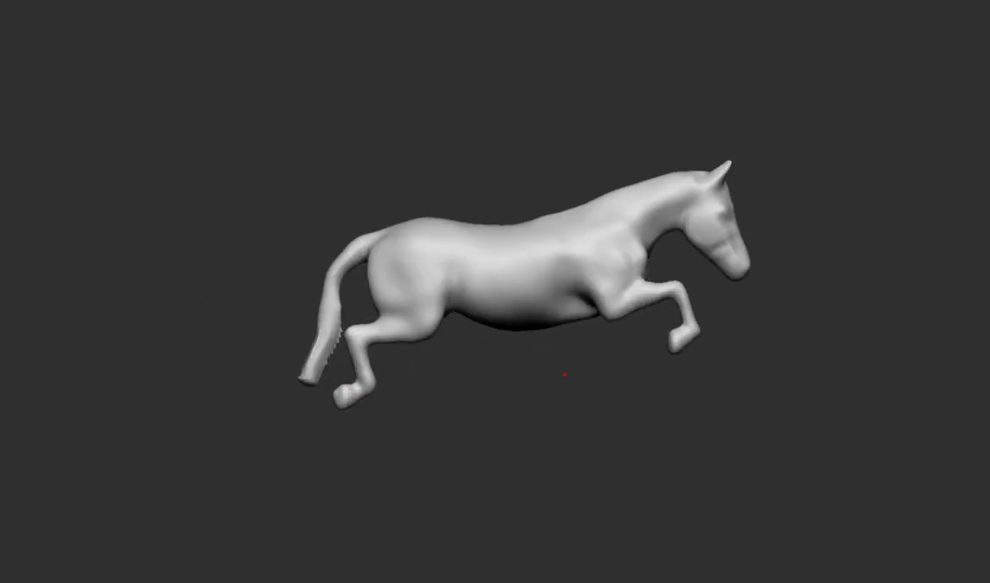
pyautogui.scroll(2, 495, 292)
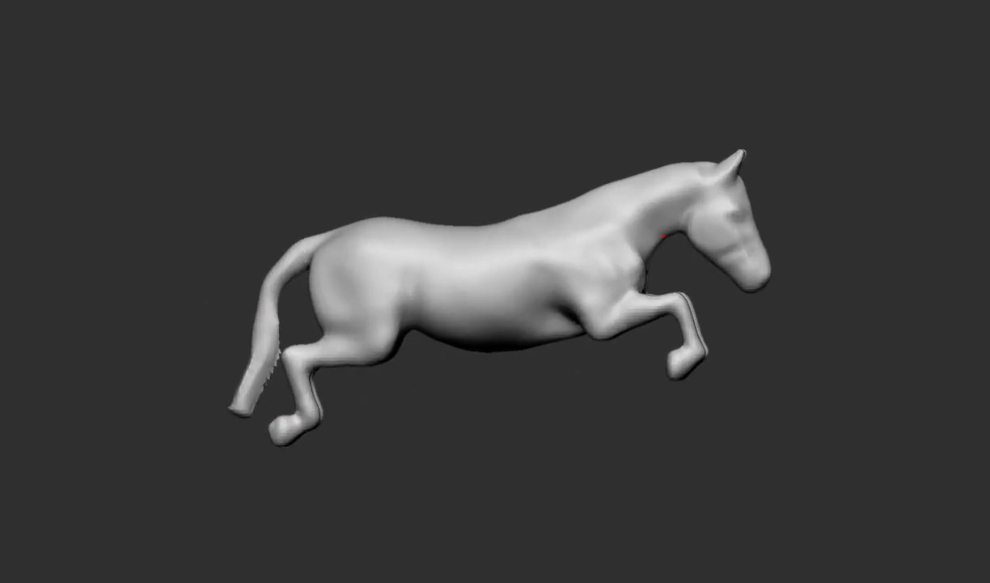
pyautogui.scroll(2, 495, 291)
pyautogui.scroll(2, 496, 291)
pyautogui.scroll(2, 496, 292)
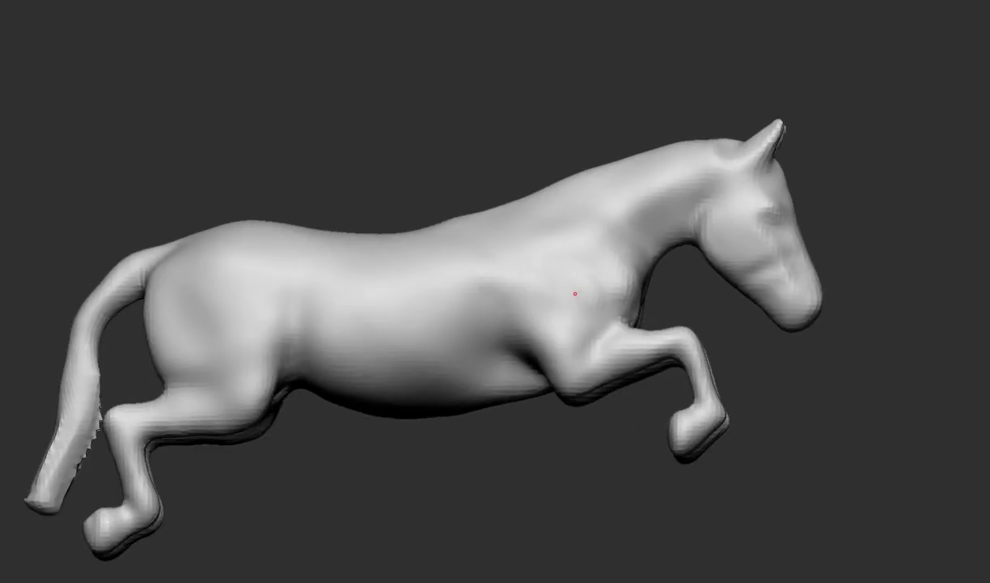
pyautogui.moveTo(567, 326)
pyautogui.mouseDown()
pyautogui.moveTo(636, 342)
pyautogui.moveTo(714, 400)
pyautogui.mouseUp()
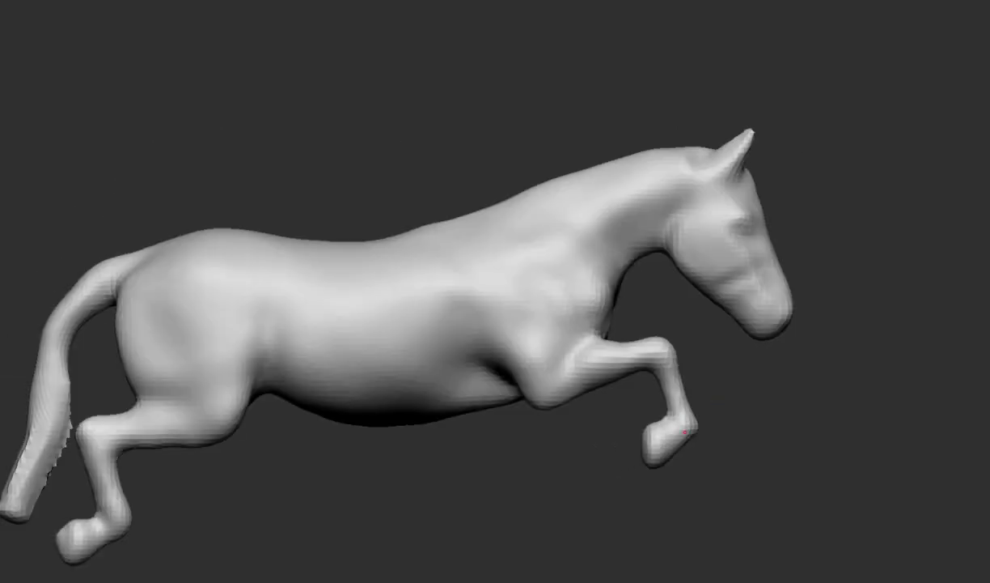
pyautogui.moveTo(685, 432)
pyautogui.mouseDown()
pyautogui.moveTo(668, 408)
pyautogui.moveTo(695, 350)
pyautogui.moveTo(780, 419)
pyautogui.mouseUp()
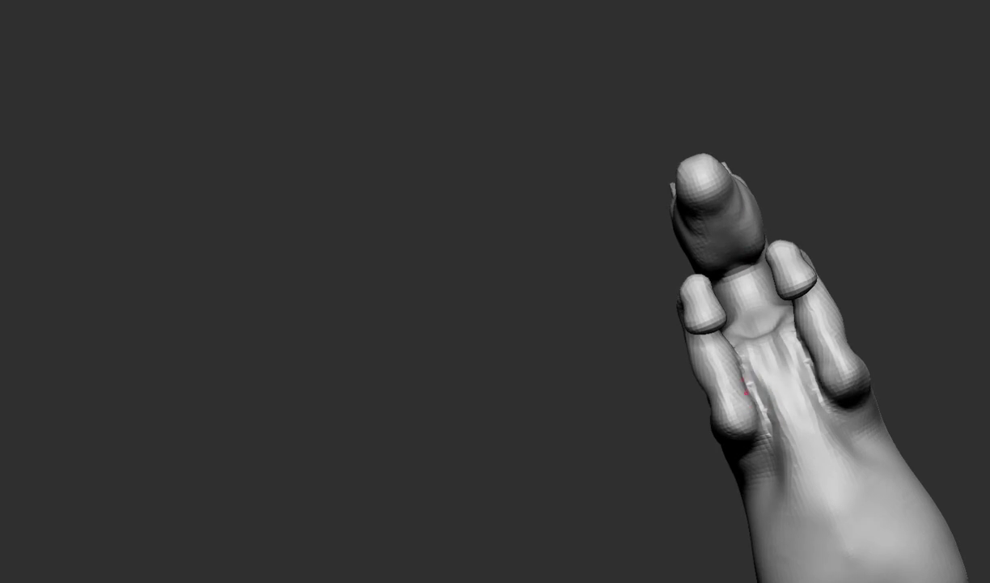
pyautogui.moveTo(746, 388)
pyautogui.mouseDown()
pyautogui.moveTo(718, 231)
pyautogui.moveTo(679, 249)
pyautogui.moveTo(453, 235)
pyautogui.moveTo(266, 334)
pyautogui.mouseUp()
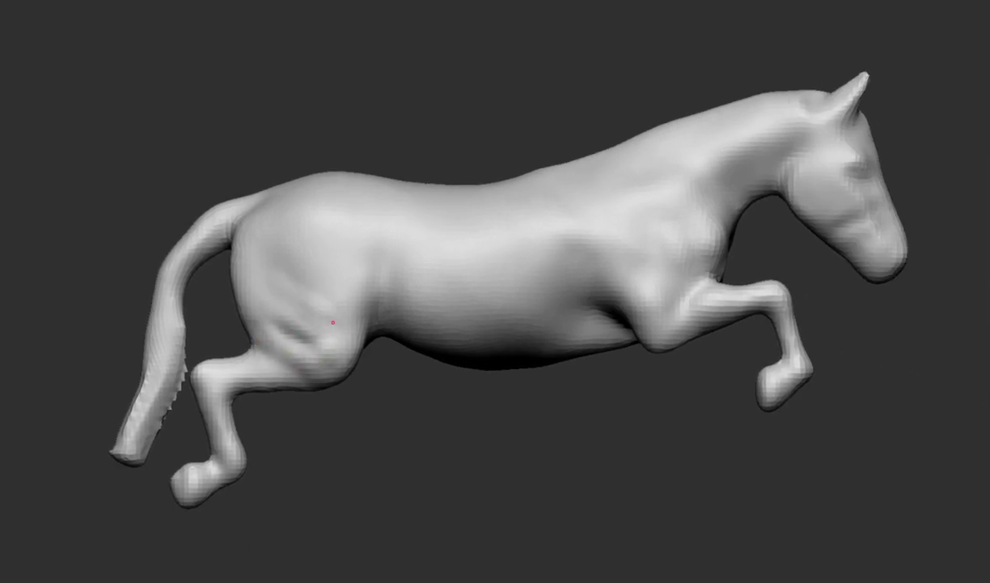
pyautogui.moveTo(296, 313)
pyautogui.mouseDown()
pyautogui.moveTo(223, 260)
pyautogui.moveTo(152, 288)
pyautogui.moveTo(171, 272)
pyautogui.mouseUp()
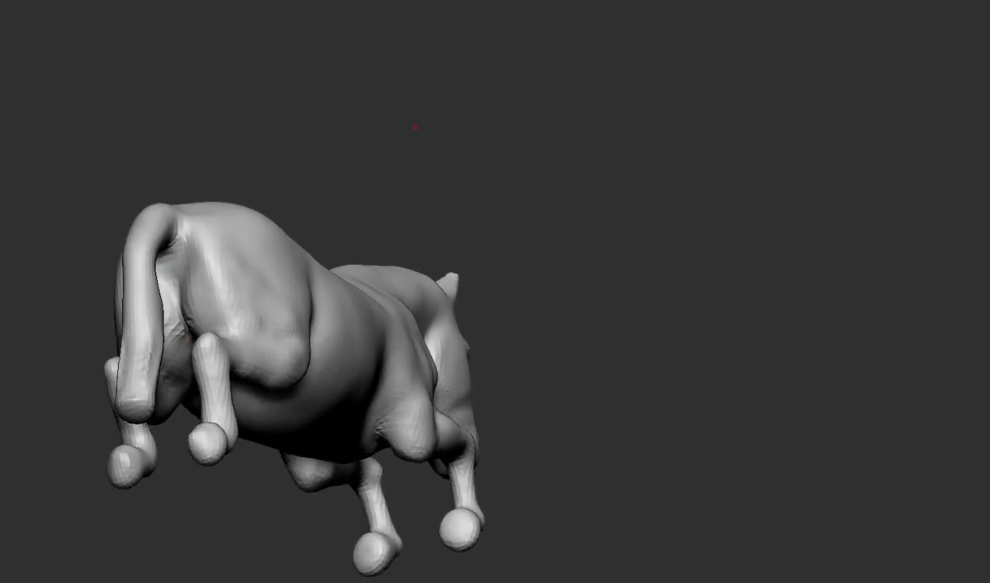
pyautogui.moveTo(416, 127); pyautogui.dragTo(206, 295)
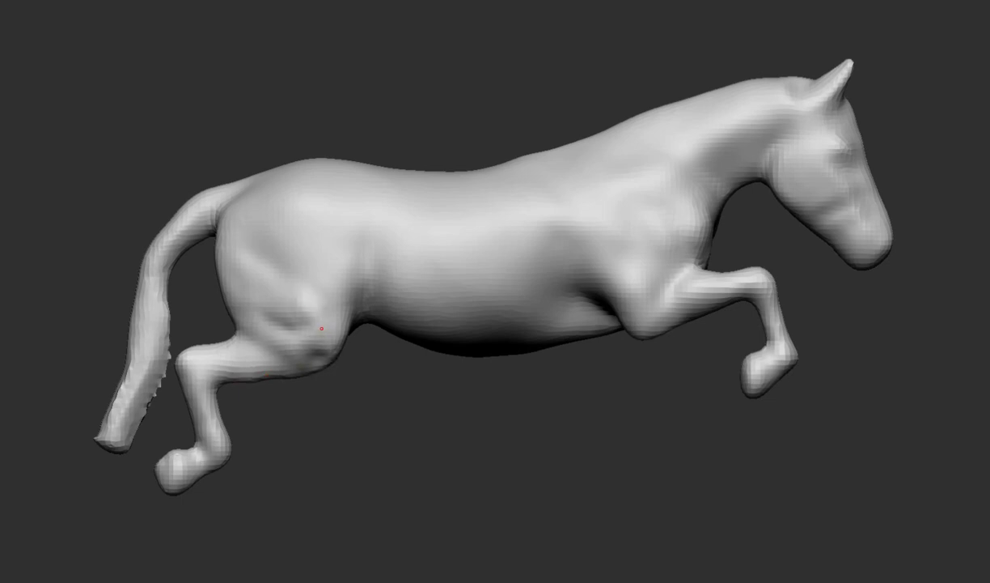
pyautogui.moveTo(334, 191)
pyautogui.mouseDown()
pyautogui.moveTo(347, 181)
pyautogui.moveTo(361, 253)
pyautogui.moveTo(309, 392)
pyautogui.moveTo(311, 318)
pyautogui.moveTo(333, 374)
pyautogui.mouseUp()
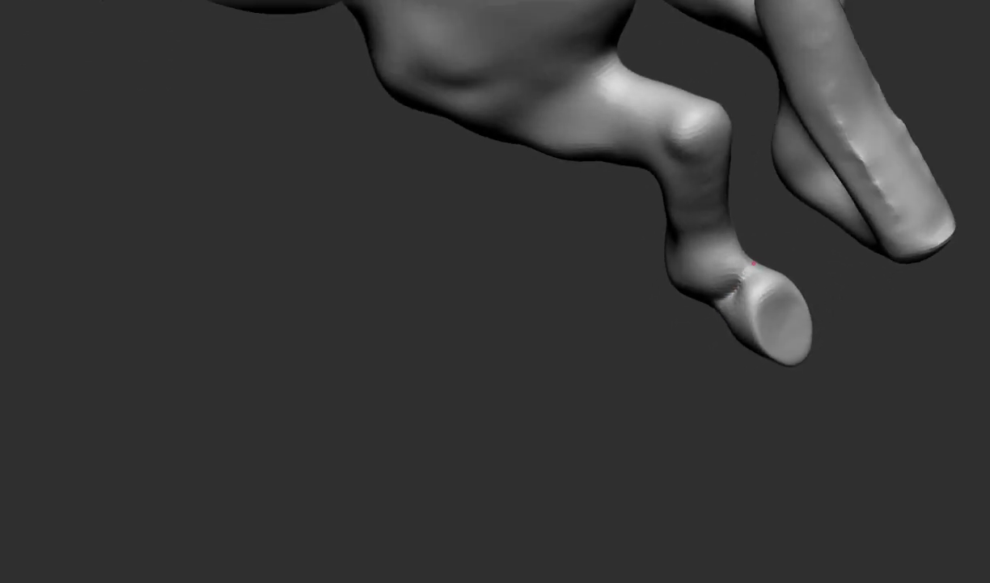
# Orbit around the legs, hind leg and tail to review the sculpted limb detail.
pyautogui.moveTo(795, 199)
pyautogui.mouseDown(button='middle')
pyautogui.moveTo(786, 285)
pyautogui.moveTo(748, 332)
pyautogui.mouseUp(button='middle')
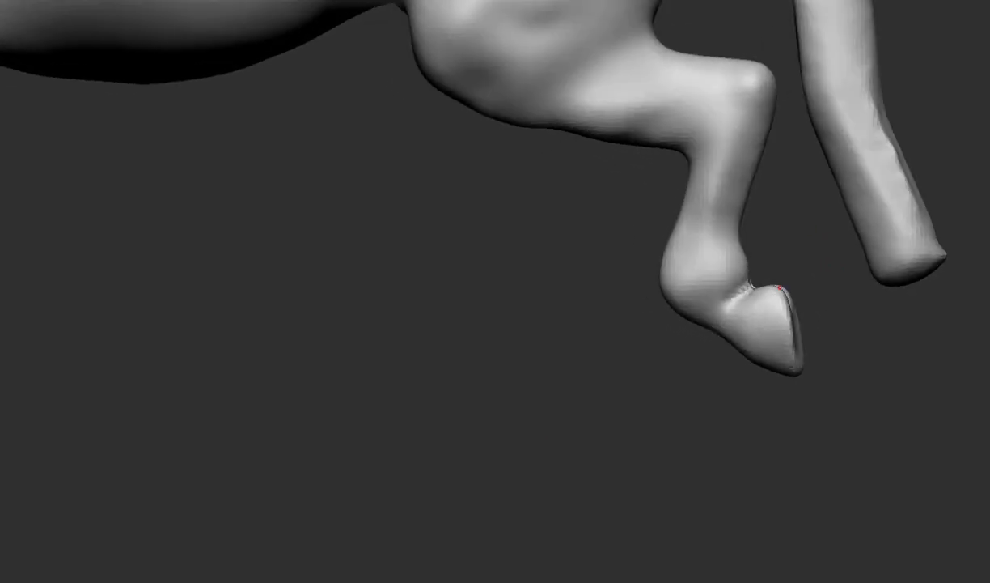
pyautogui.moveTo(780, 287)
pyautogui.mouseDown(button='middle')
pyautogui.moveTo(723, 387)
pyautogui.moveTo(785, 354)
pyautogui.moveTo(818, 287)
pyautogui.moveTo(832, 307)
pyautogui.mouseUp(button='middle')
pyautogui.moveTo(777, 197)
pyautogui.mouseDown(button='middle')
pyautogui.moveTo(646, 321)
pyautogui.moveTo(633, 374)
pyautogui.moveTo(575, 343)
pyautogui.mouseUp(button='middle')
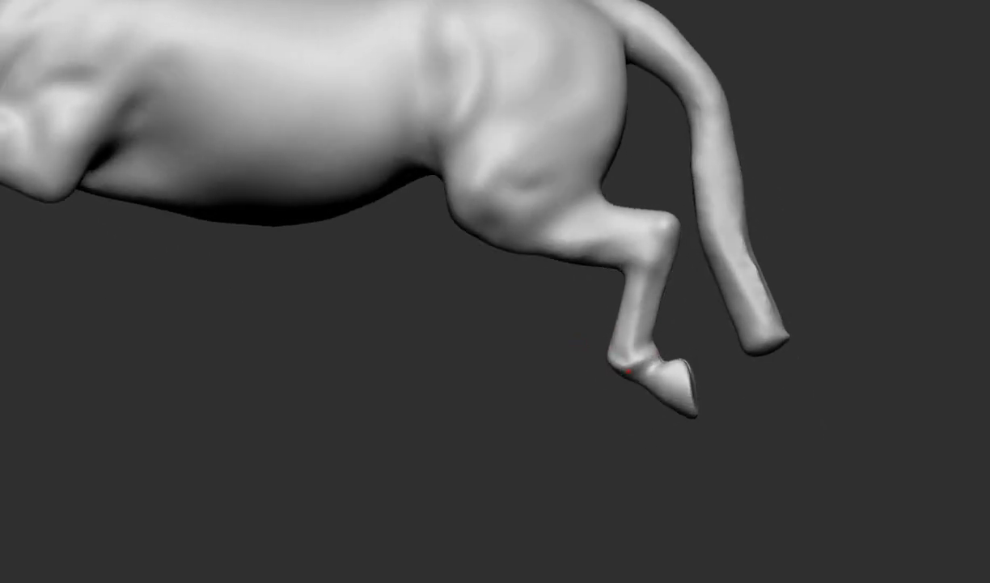
pyautogui.moveTo(602, 259); pyautogui.dragTo(559, 258, button='middle')
pyautogui.moveTo(581, 215); pyautogui.dragTo(547, 270, button='middle')
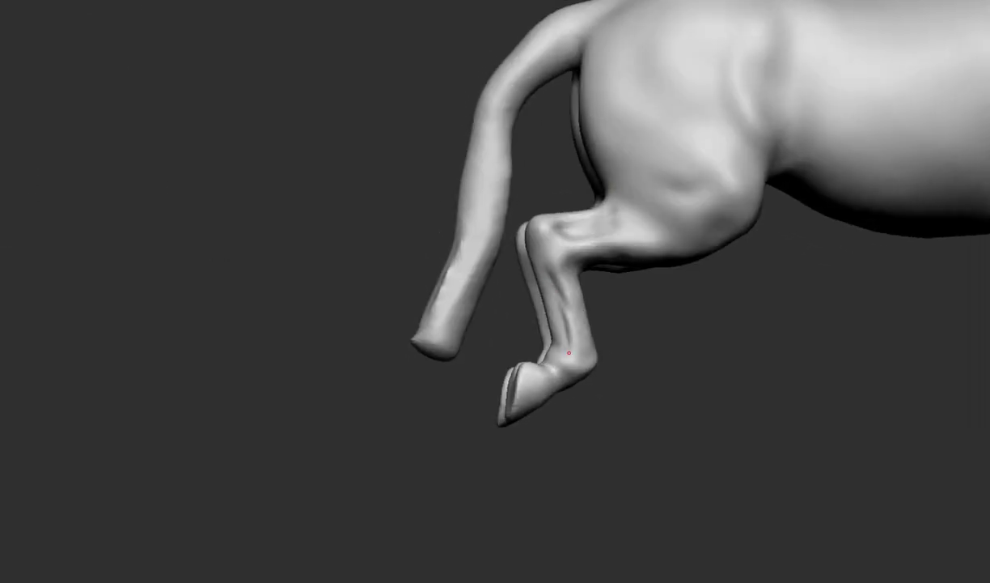
pyautogui.moveTo(584, 350)
pyautogui.mouseDown(button='middle')
pyautogui.moveTo(564, 280)
pyautogui.moveTo(537, 292)
pyautogui.moveTo(534, 322)
pyautogui.moveTo(590, 312)
pyautogui.moveTo(599, 361)
pyautogui.moveTo(588, 376)
pyautogui.moveTo(610, 359)
pyautogui.moveTo(557, 371)
pyautogui.moveTo(667, 246)
pyautogui.mouseUp(button='middle')
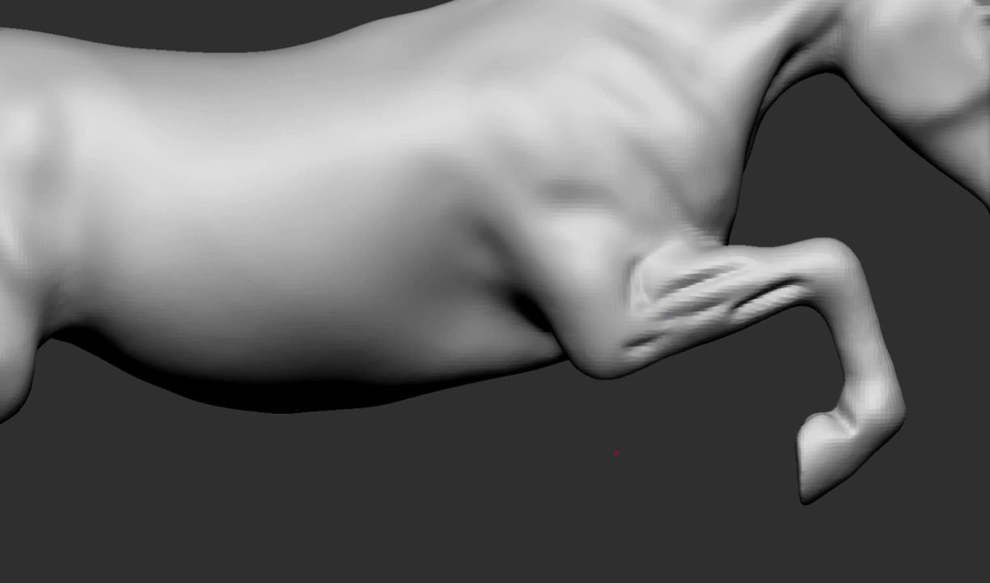
pyautogui.moveTo(845, 308)
pyautogui.mouseDown(button='middle')
pyautogui.moveTo(822, 370)
pyautogui.moveTo(895, 309)
pyautogui.moveTo(880, 344)
pyautogui.moveTo(822, 403)
pyautogui.moveTo(708, 263)
pyautogui.mouseUp(button='middle')
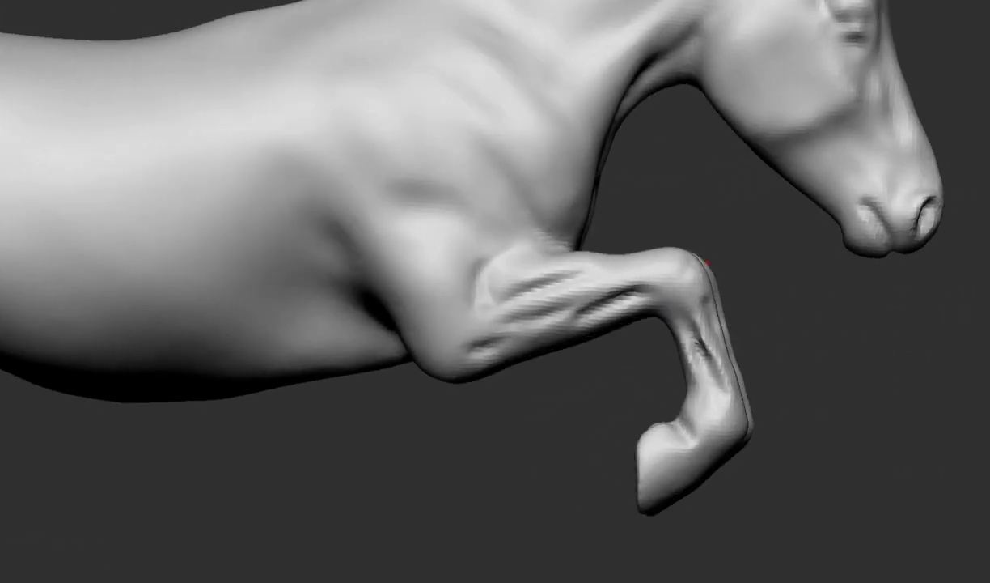
pyautogui.moveTo(642, 299)
pyautogui.mouseDown(button='middle')
pyautogui.moveTo(656, 280)
pyautogui.moveTo(619, 205)
pyautogui.moveTo(676, 154)
pyautogui.moveTo(497, 298)
pyautogui.moveTo(450, 413)
pyautogui.moveTo(405, 359)
pyautogui.mouseUp(button='middle')
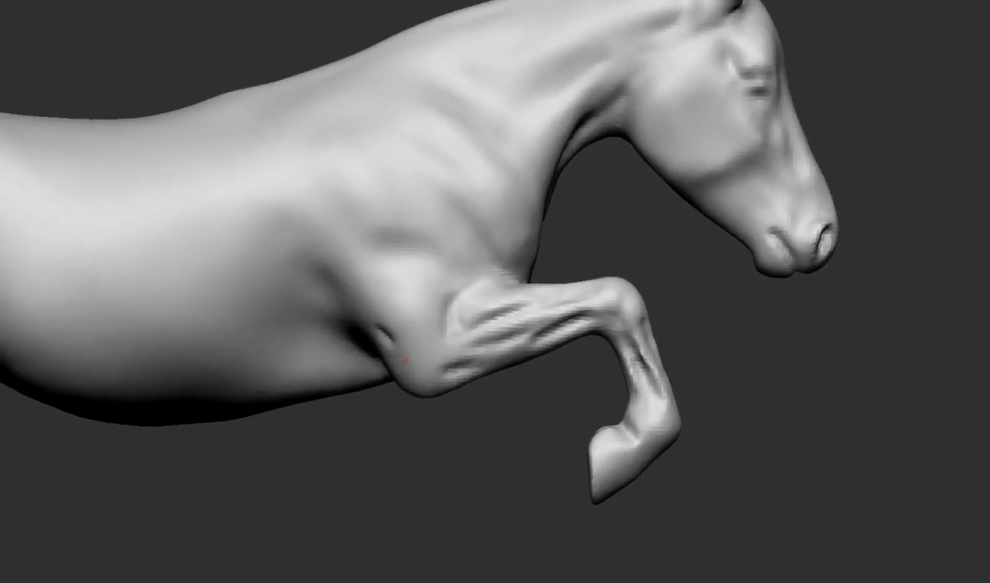
pyautogui.moveTo(280, 209); pyautogui.dragTo(423, 272, button='middle')
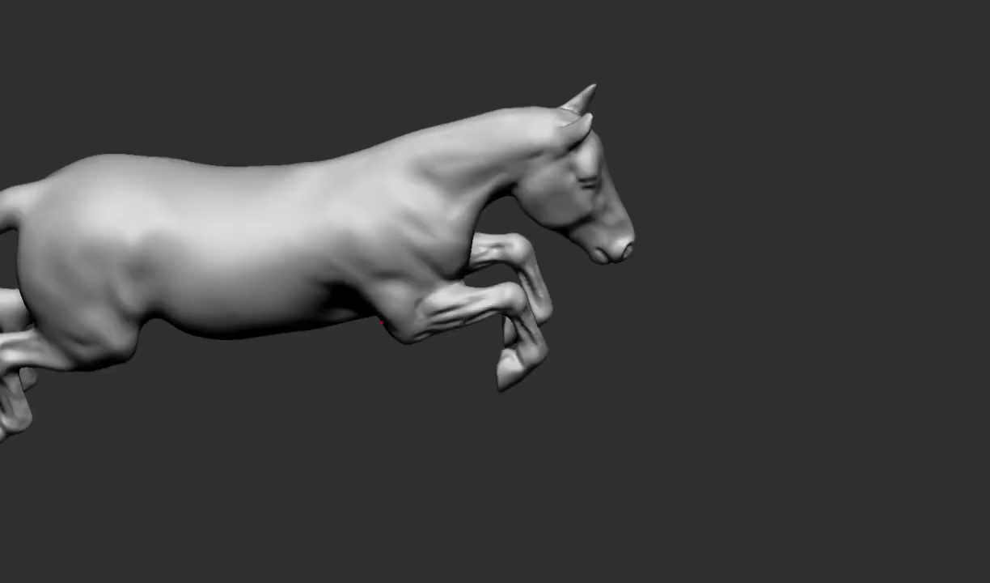
pyautogui.moveTo(424, 210); pyautogui.dragTo(419, 320, button='middle')
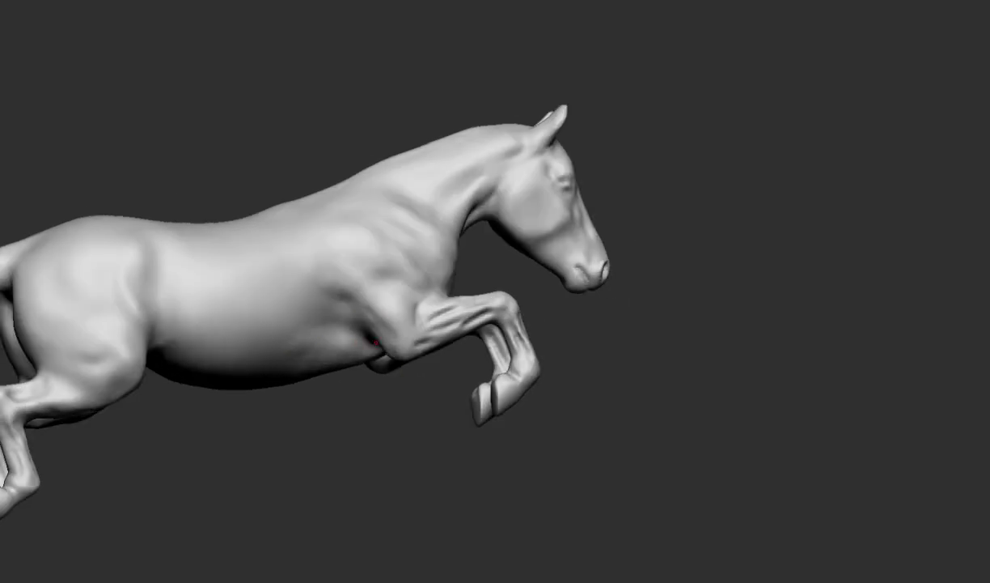
pyautogui.moveTo(376, 344)
pyautogui.mouseDown(button='middle')
pyautogui.moveTo(305, 347)
pyautogui.moveTo(748, 224)
pyautogui.mouseUp(button='middle')
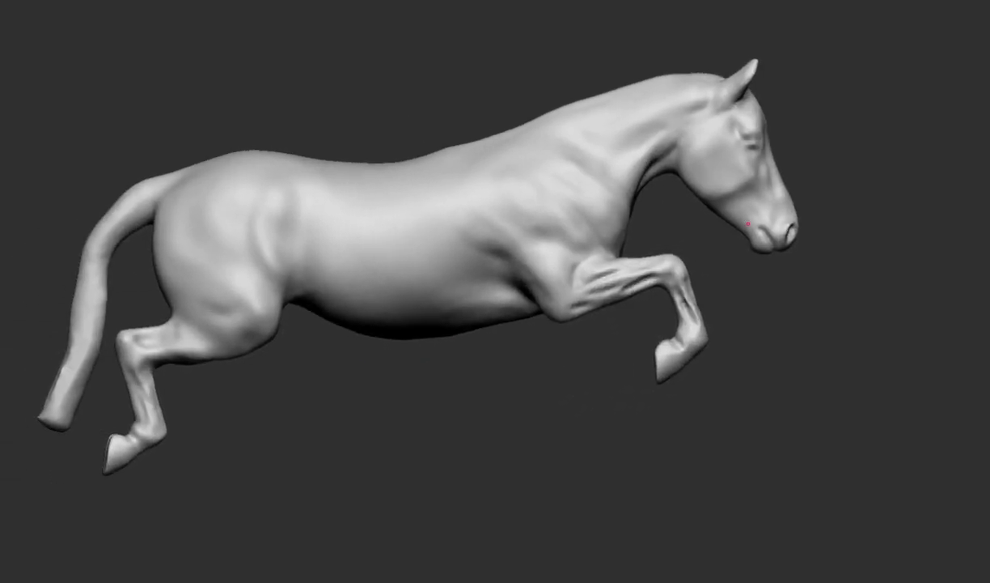
# Zoom in and out to view the forelegs and hooves from a low front angle.
pyautogui.scroll(4, 749, 224)
pyautogui.scroll(-4, 759, 176)
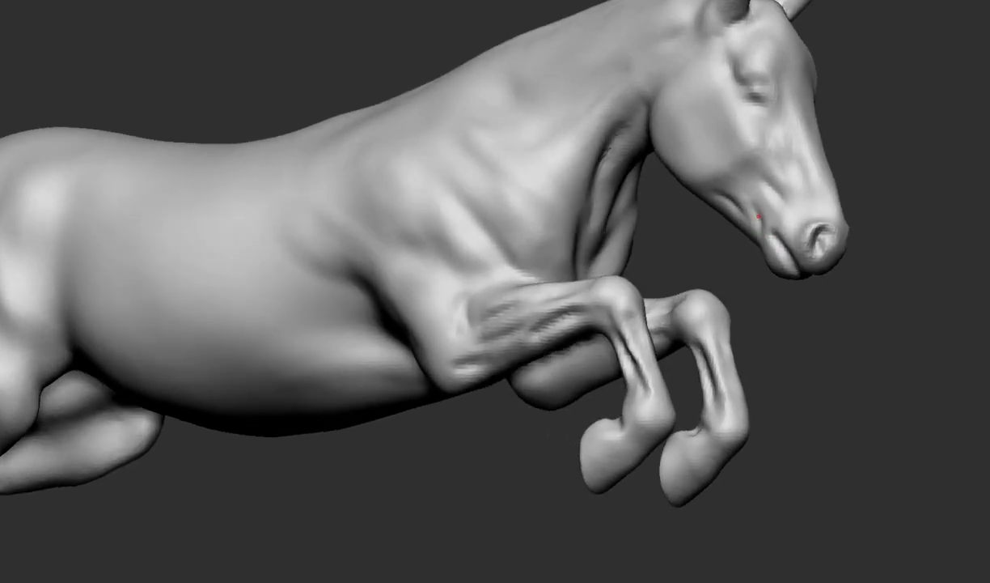
pyautogui.scroll(4, 761, 214)
pyautogui.scroll(-3, 716, 167)
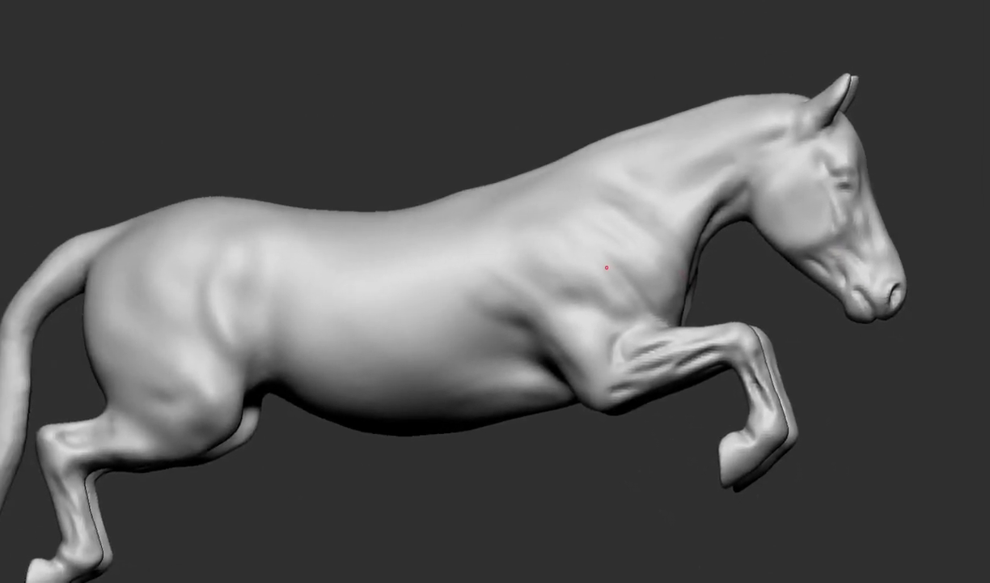
pyautogui.scroll(-2, 601, 266)
pyautogui.scroll(5, 696, 537)
pyautogui.moveTo(696, 537)
pyautogui.mouseDown(button='middle')
pyautogui.moveTo(527, 284)
pyautogui.moveTo(619, 386)
pyautogui.mouseUp(button='middle')
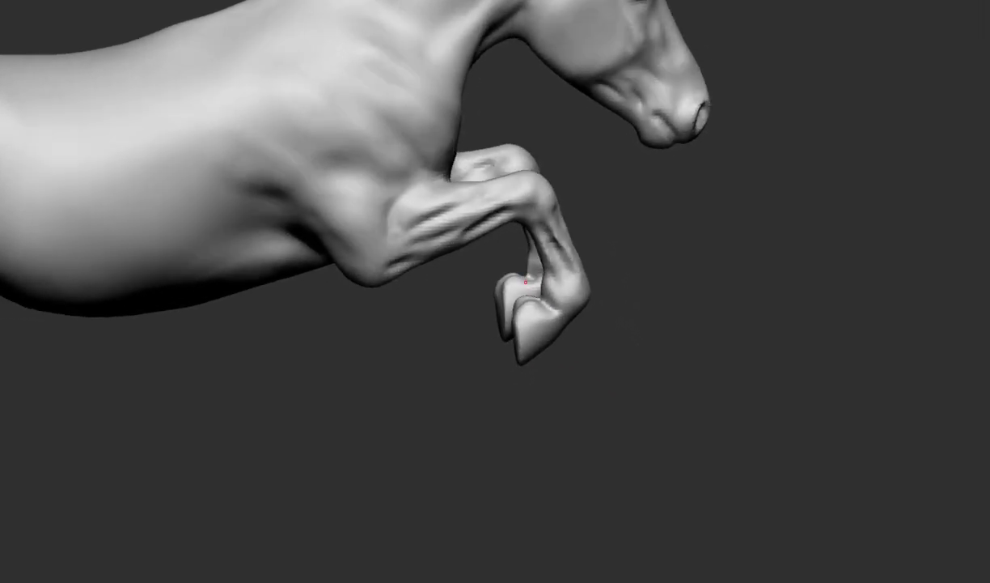
pyautogui.scroll(-3, 620, 386)
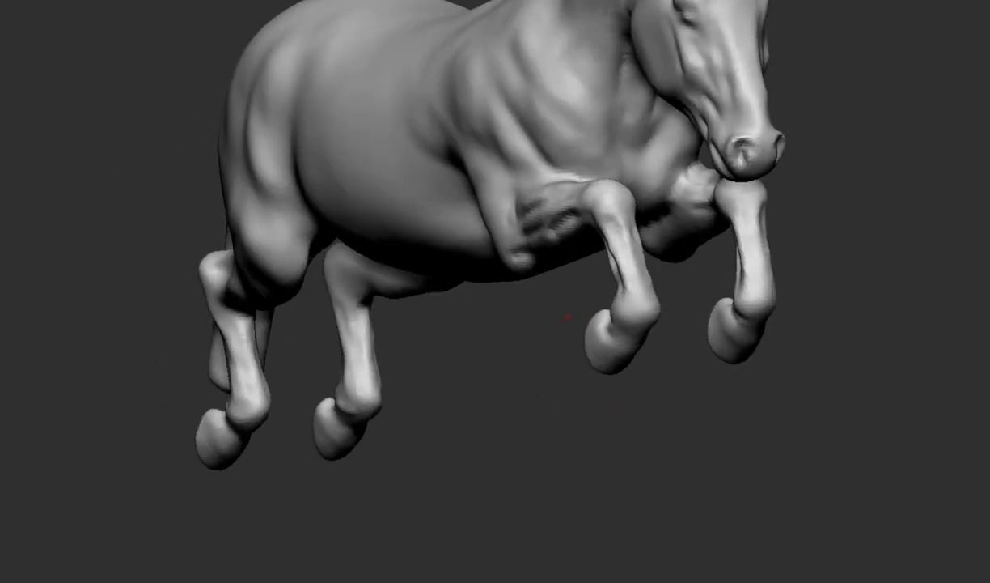
pyautogui.scroll(3, 625, 360)
pyautogui.scroll(-3, 592, 398)
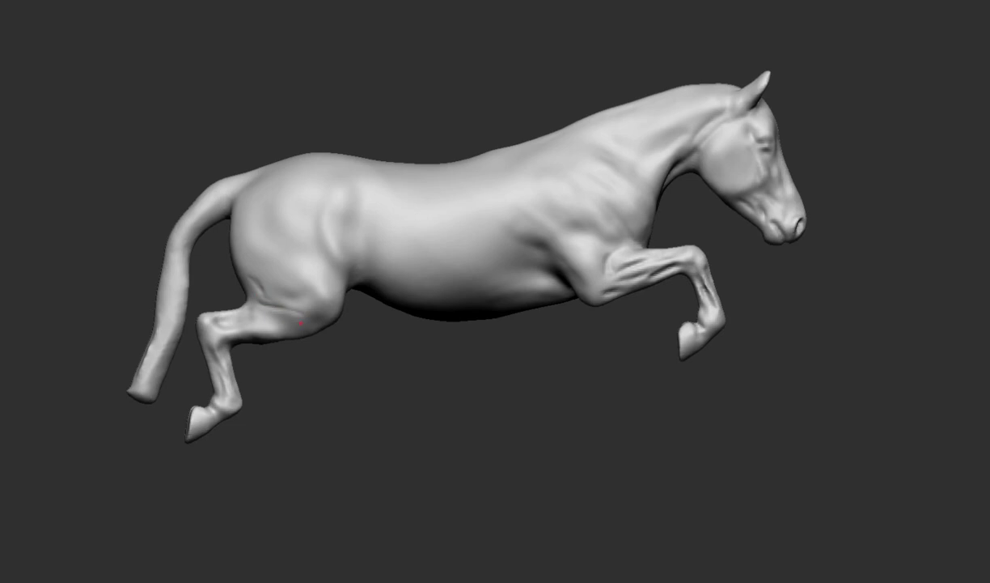
# Orbit from below the horse around to a level side profile.
pyautogui.moveTo(324, 331)
pyautogui.mouseDown(button='middle')
pyautogui.moveTo(316, 321)
pyautogui.moveTo(334, 367)
pyautogui.mouseUp(button='middle')
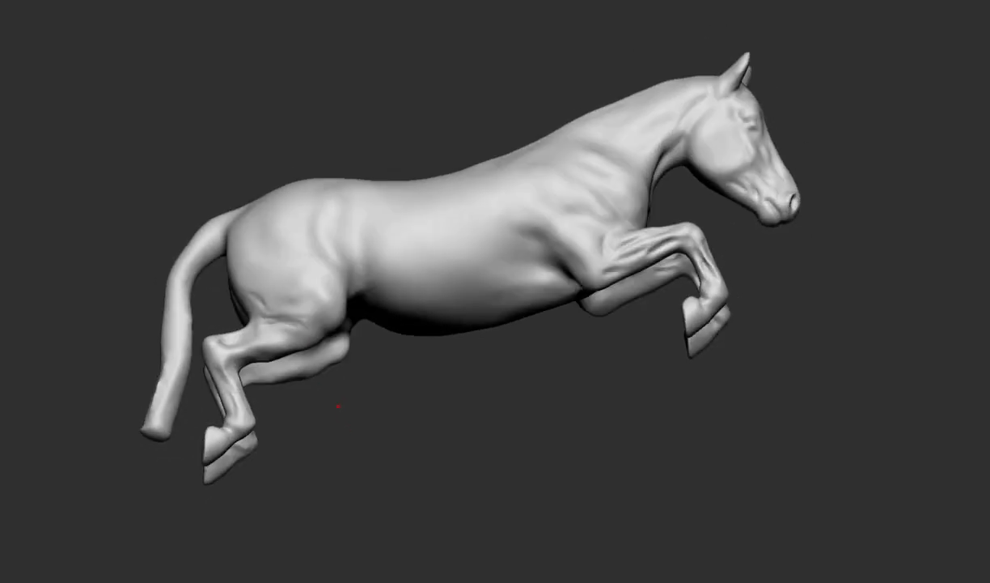
pyautogui.moveTo(287, 346)
pyautogui.mouseDown(button='middle')
pyautogui.moveTo(261, 319)
pyautogui.moveTo(234, 318)
pyautogui.mouseUp(button='middle')
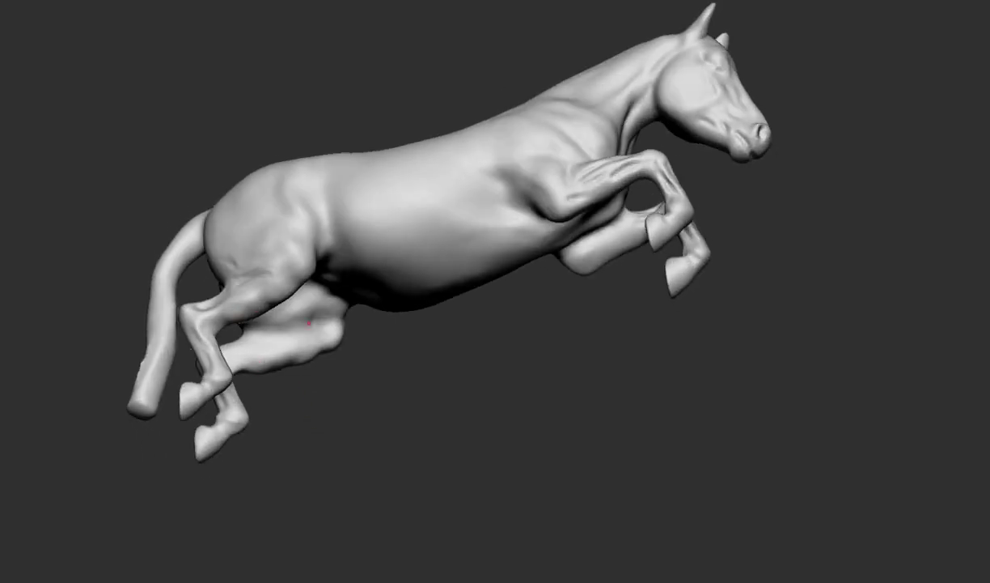
pyautogui.moveTo(309, 324); pyautogui.dragTo(329, 386, button='middle')
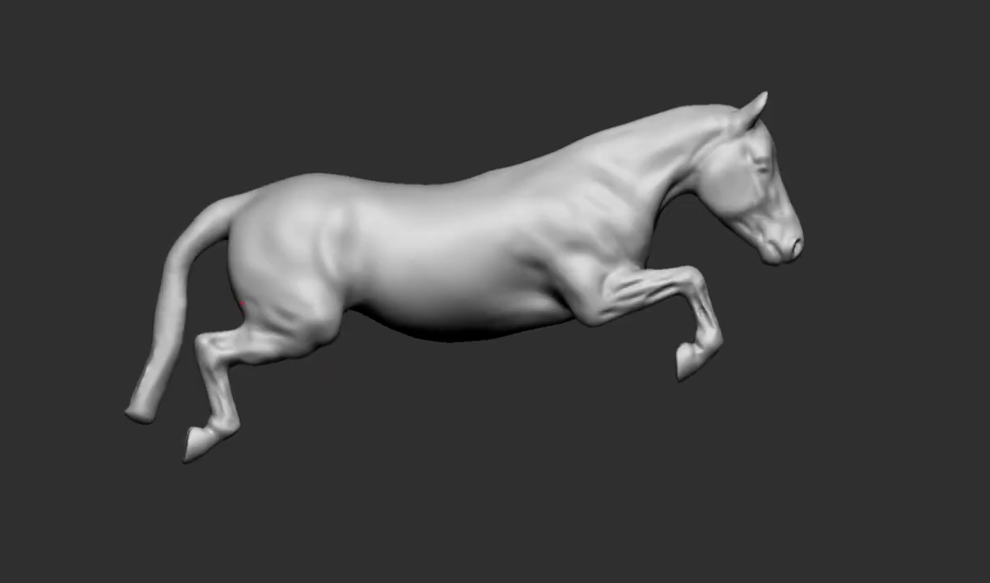
pyautogui.moveTo(244, 268)
pyautogui.mouseDown(button='middle')
pyautogui.moveTo(233, 295)
pyautogui.moveTo(318, 310)
pyautogui.mouseUp(button='middle')
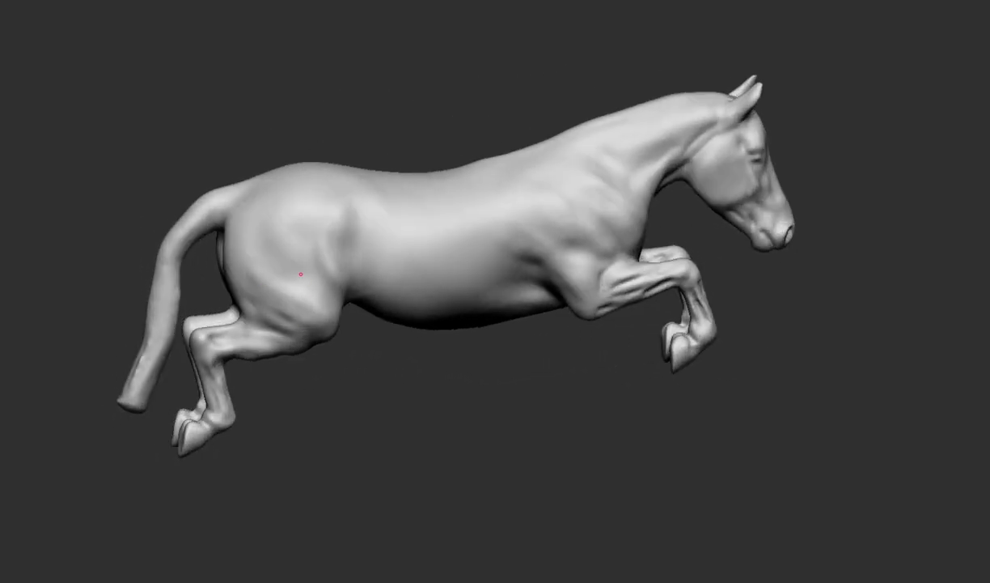
pyautogui.moveTo(311, 260)
pyautogui.mouseDown(button='middle')
pyautogui.moveTo(319, 271)
pyautogui.moveTo(310, 269)
pyautogui.moveTo(361, 262)
pyautogui.mouseUp(button='middle')
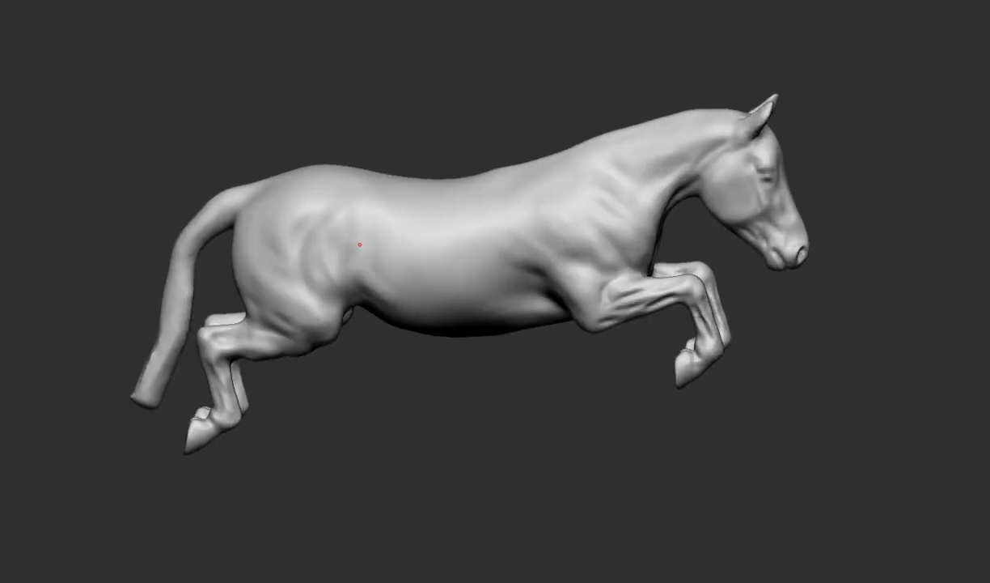
# Smooth the tail's kink and pull its tip down and to the left.
pyautogui.scroll(5, 376, 269)
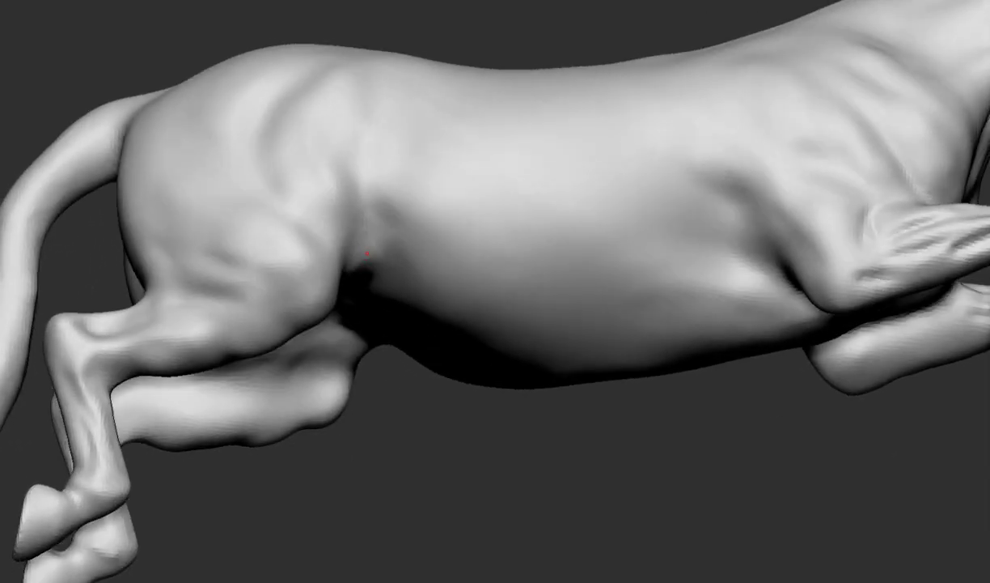
pyautogui.scroll(-1, 413, 239)
pyautogui.scroll(-2, 413, 239)
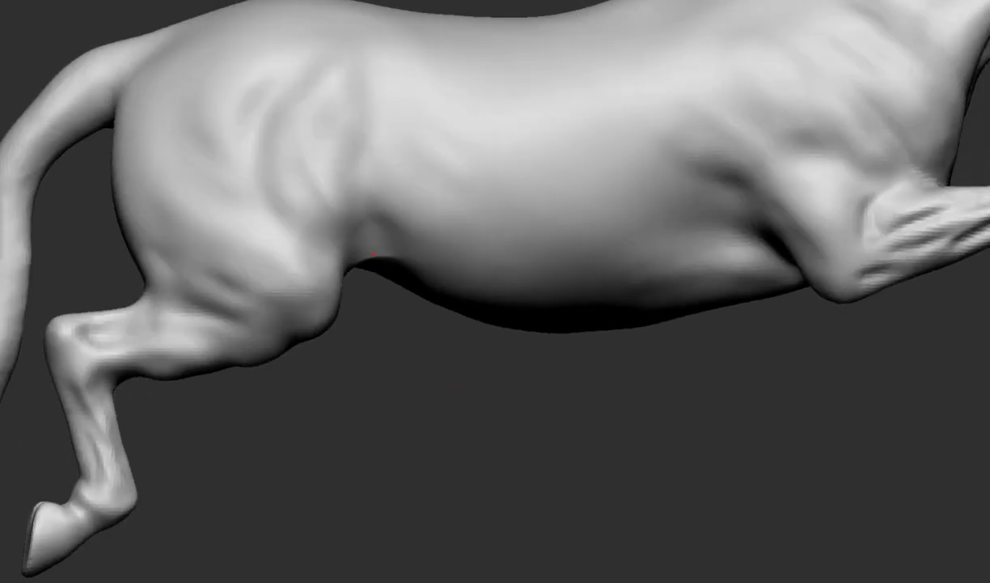
pyautogui.scroll(-3, 440, 329)
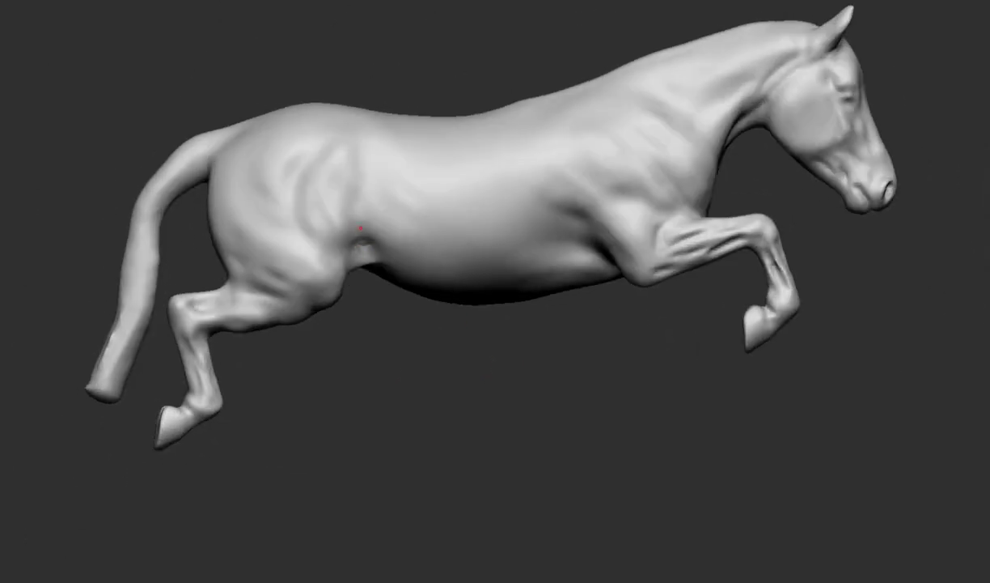
pyautogui.scroll(2, 361, 228)
pyautogui.scroll(-1, 361, 228)
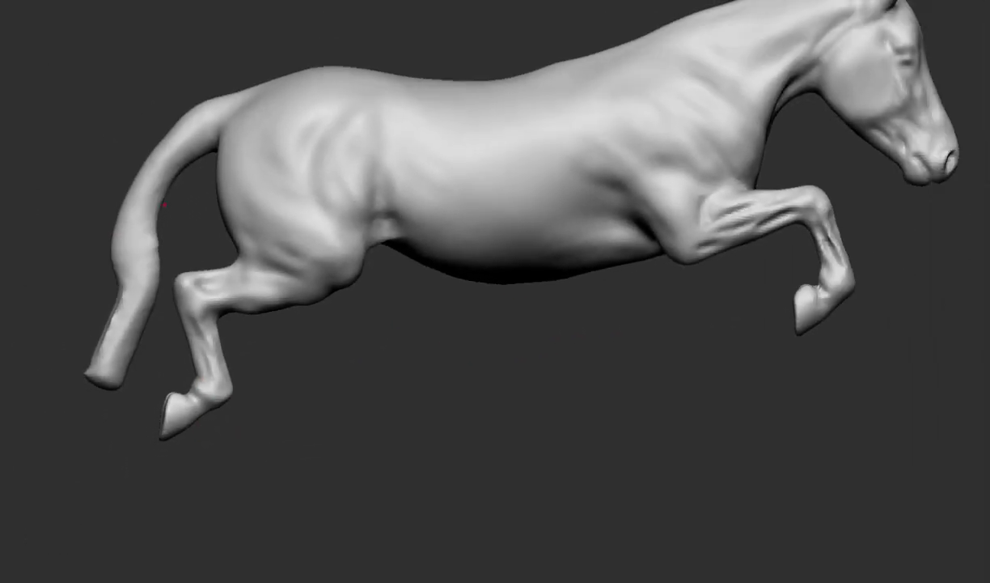
pyautogui.moveTo(164, 206); pyautogui.dragTo(89, 406)
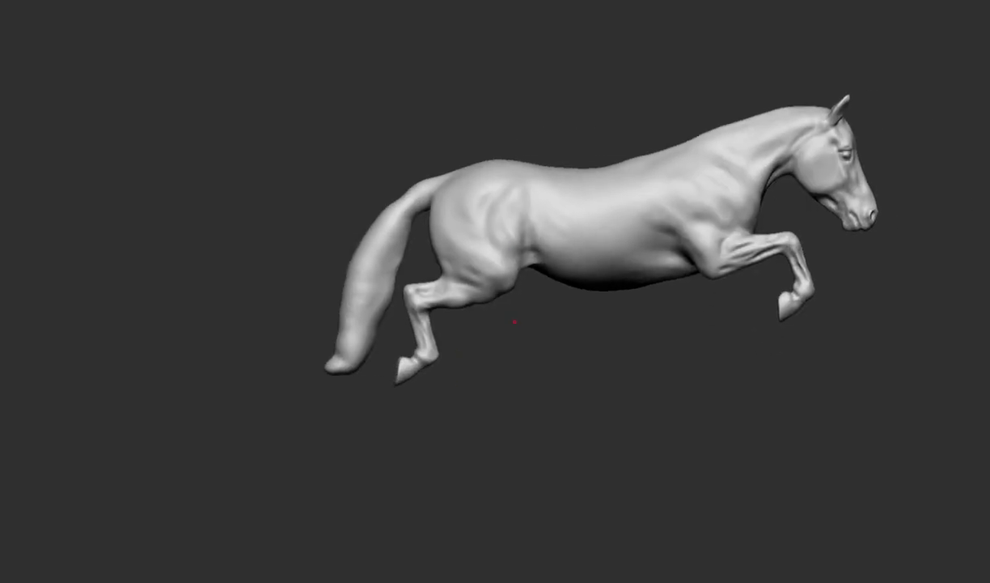
# Insert a sphere, squeeze it narrower and stretch it into a flat mane slab.
pyautogui.moveTo(449, 305)
pyautogui.mouseDown()
pyautogui.moveTo(412, 417)
pyautogui.moveTo(736, 102)
pyautogui.moveTo(679, 216)
pyautogui.moveTo(805, 144)
pyautogui.moveTo(777, 129)
pyautogui.mouseUp()
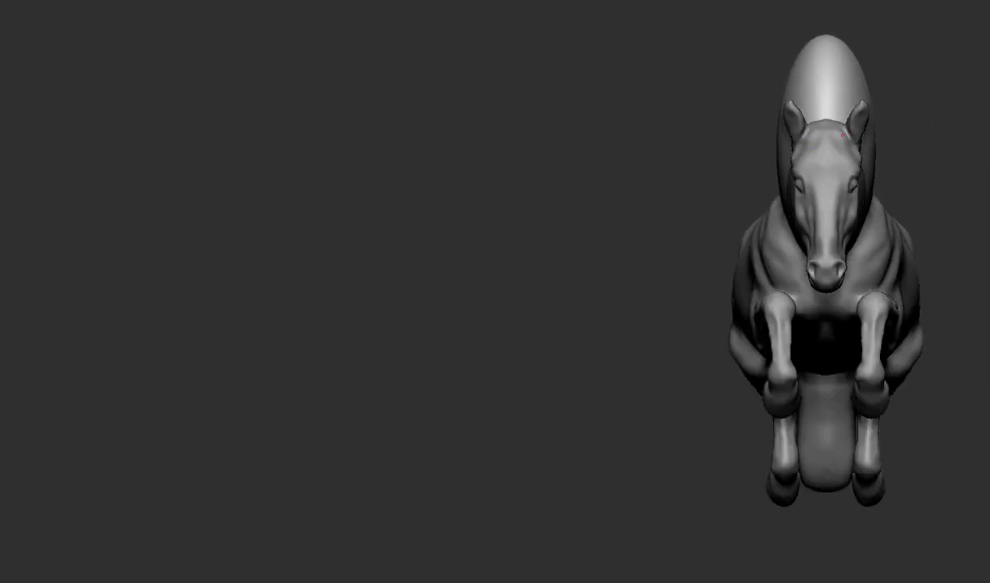
pyautogui.moveTo(567, 243)
pyautogui.mouseDown()
pyautogui.moveTo(364, 259)
pyautogui.moveTo(500, 437)
pyautogui.moveTo(415, 289)
pyautogui.mouseUp()
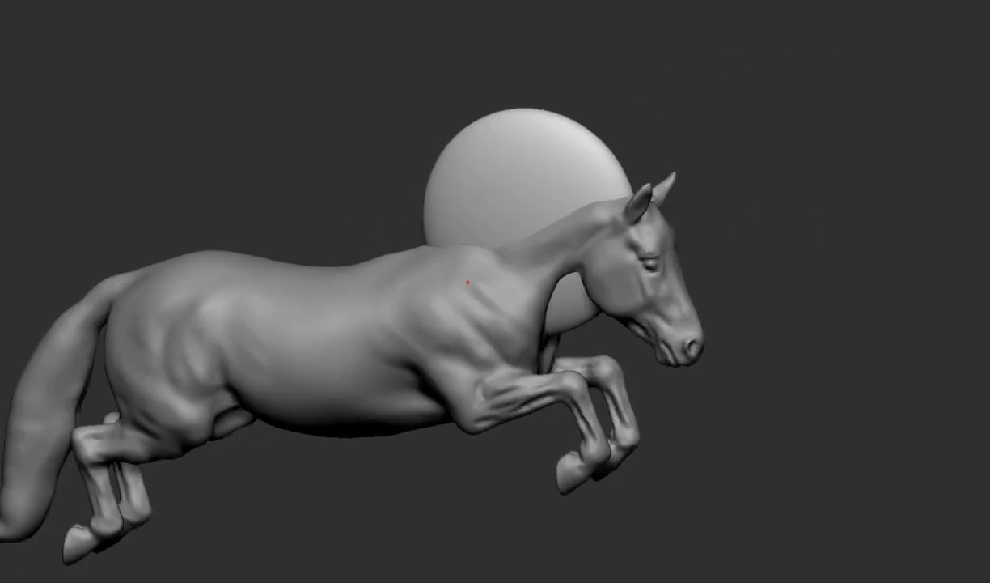
pyautogui.moveTo(502, 224)
pyautogui.mouseDown()
pyautogui.moveTo(340, 235)
pyautogui.moveTo(348, 162)
pyautogui.mouseUp()
pyautogui.moveTo(550, 279)
pyautogui.mouseDown()
pyautogui.moveTo(518, 279)
pyautogui.moveTo(555, 275)
pyautogui.moveTo(508, 231)
pyautogui.mouseUp()
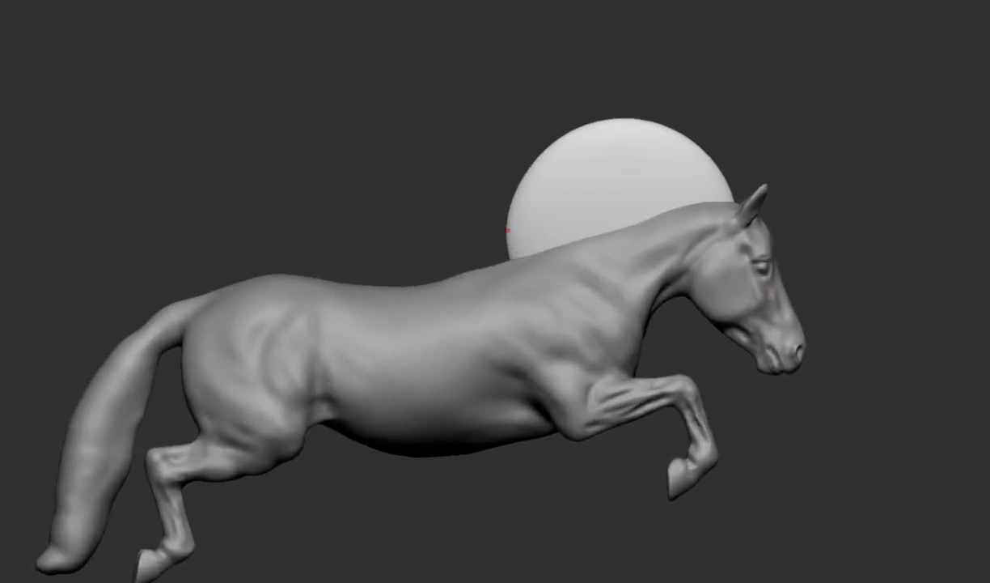
pyautogui.moveTo(533, 160); pyautogui.dragTo(697, 248)
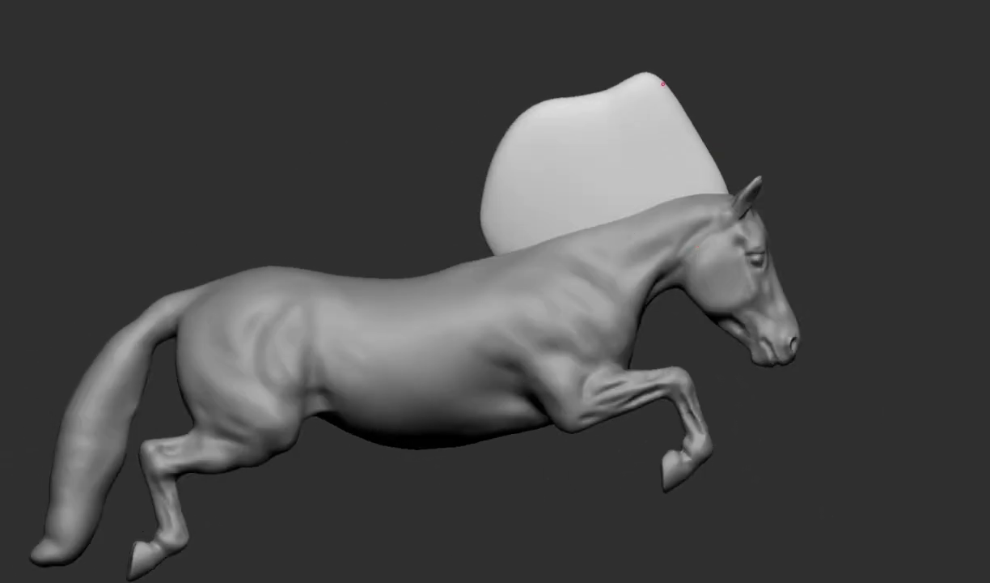
pyautogui.moveTo(662, 83)
pyautogui.mouseDown()
pyautogui.moveTo(523, 261)
pyautogui.moveTo(535, 218)
pyautogui.moveTo(475, 276)
pyautogui.moveTo(558, 235)
pyautogui.moveTo(481, 280)
pyautogui.mouseUp()
pyautogui.moveTo(767, 159)
pyautogui.mouseDown()
pyautogui.moveTo(729, 166)
pyautogui.moveTo(746, 151)
pyautogui.moveTo(802, 161)
pyautogui.moveTo(732, 127)
pyautogui.moveTo(719, 133)
pyautogui.moveTo(775, 159)
pyautogui.mouseUp()
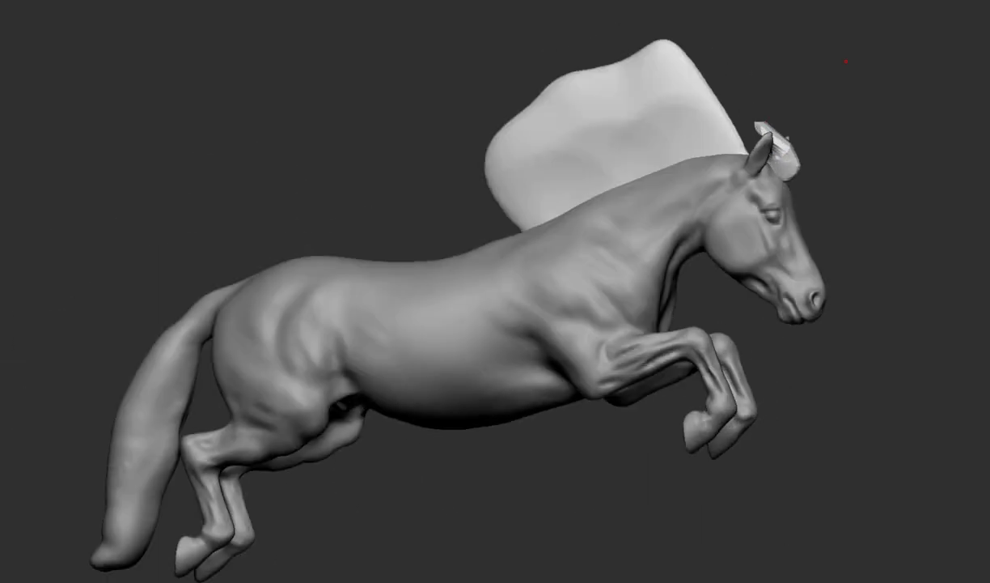
# Zoom in on the neck and sculpt the first strokes across the mane block's surface.
pyautogui.moveTo(846, 61)
pyautogui.mouseDown()
pyautogui.moveTo(708, 206)
pyautogui.moveTo(738, 199)
pyautogui.moveTo(756, 221)
pyautogui.moveTo(860, 215)
pyautogui.moveTo(755, 182)
pyautogui.moveTo(532, 177)
pyautogui.moveTo(552, 179)
pyautogui.moveTo(532, 207)
pyautogui.mouseUp()
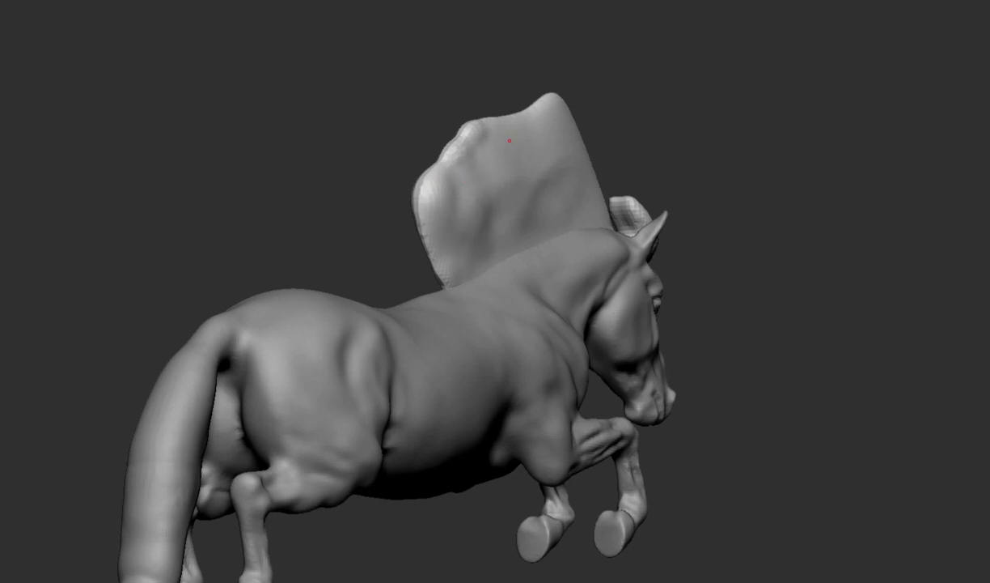
pyautogui.moveTo(460, 254)
pyautogui.mouseDown()
pyautogui.moveTo(421, 324)
pyautogui.moveTo(566, 340)
pyautogui.moveTo(692, 368)
pyautogui.moveTo(445, 248)
pyautogui.mouseUp()
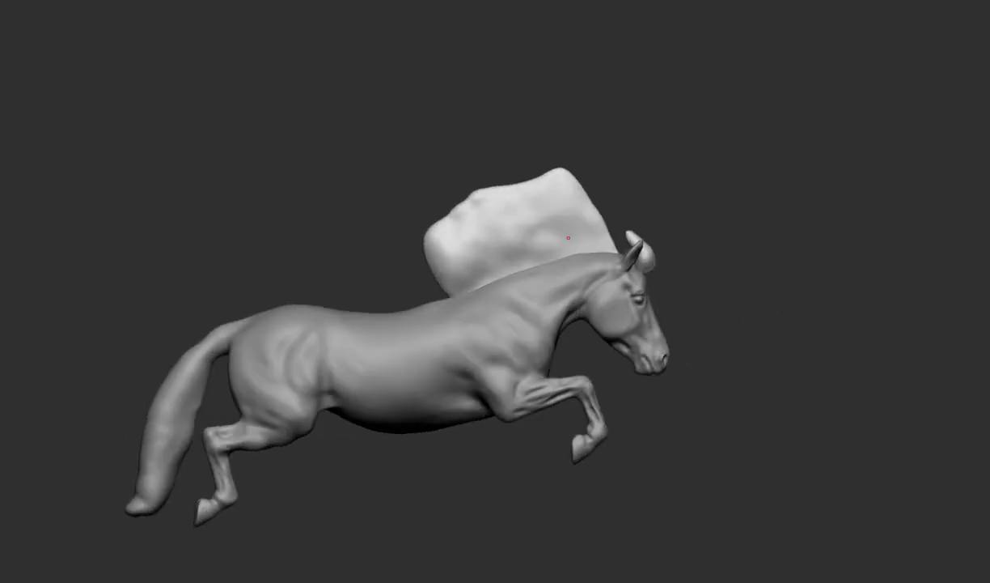
pyautogui.moveTo(568, 237); pyautogui.dragTo(492, 276)
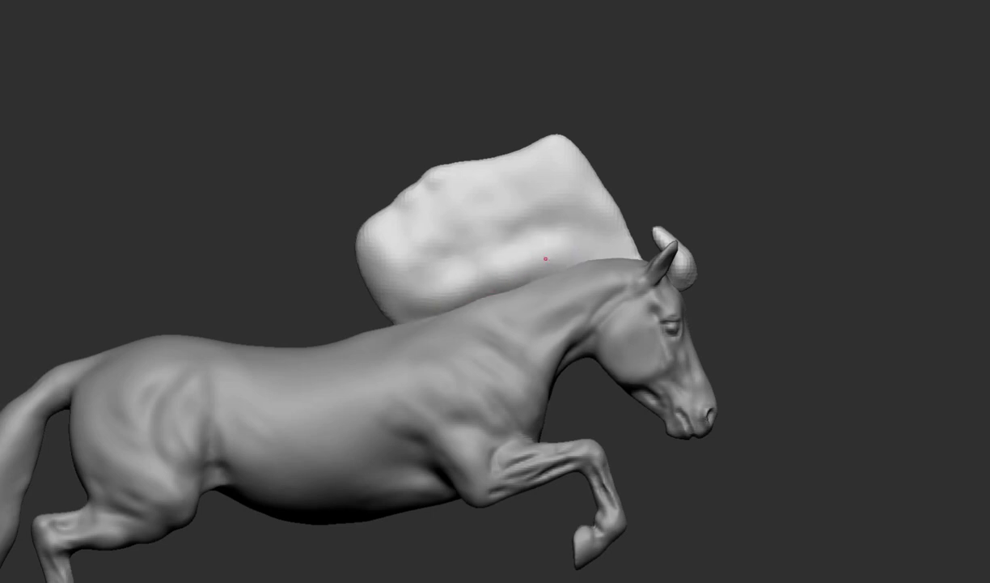
pyautogui.moveTo(546, 258); pyautogui.dragTo(493, 294)
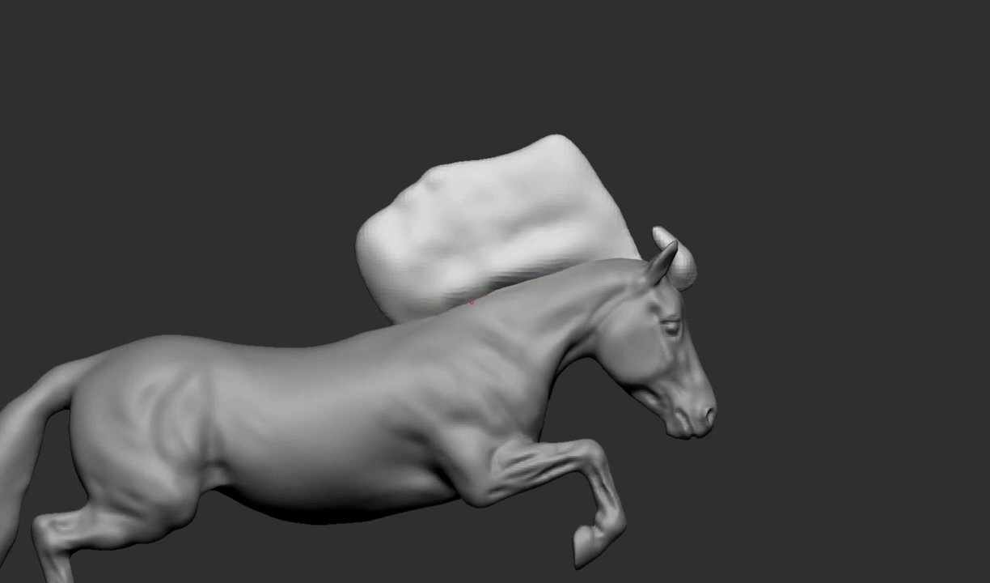
pyautogui.moveTo(446, 271); pyautogui.dragTo(526, 226)
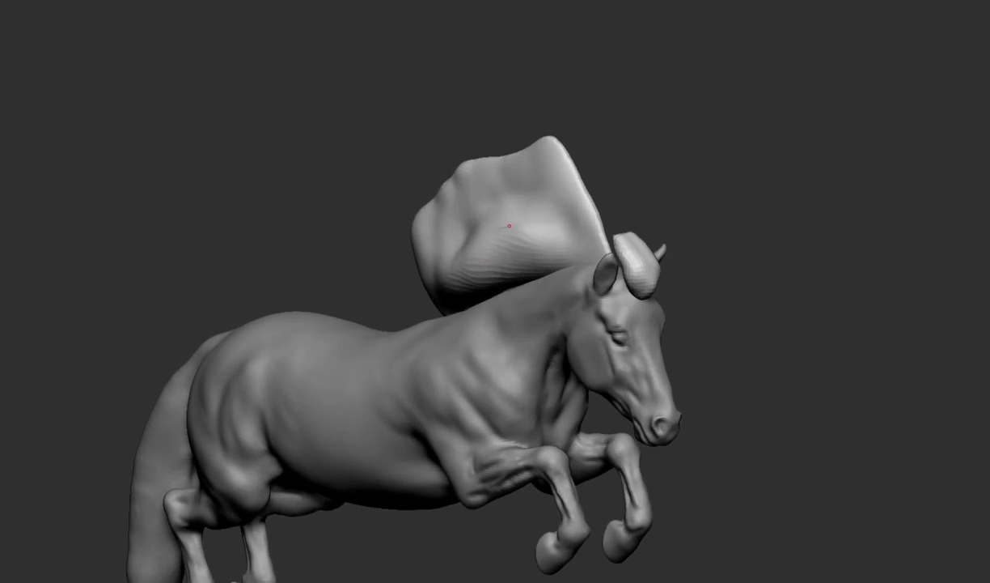
pyautogui.moveTo(712, 186); pyautogui.dragTo(747, 160)
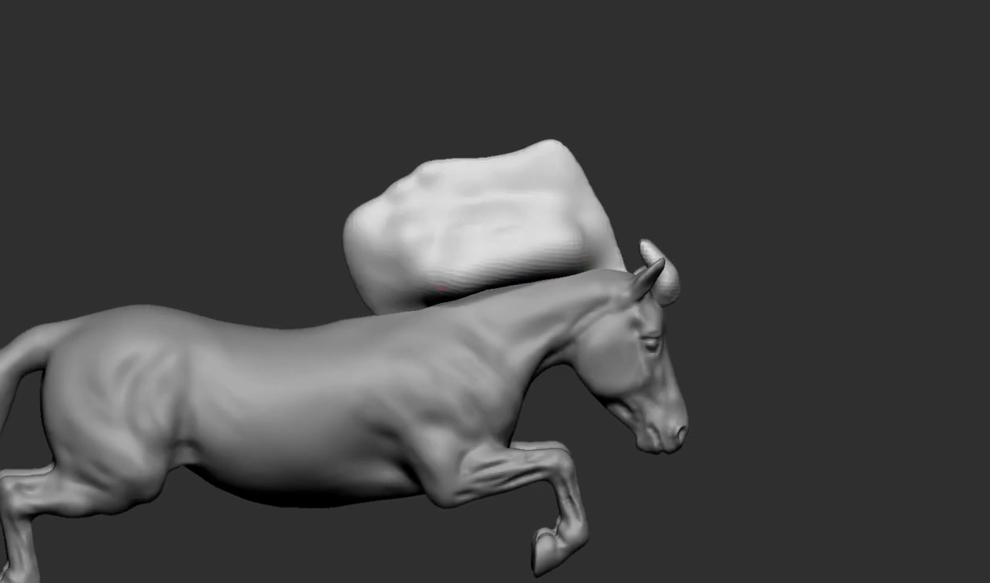
pyautogui.moveTo(447, 224); pyautogui.dragTo(453, 267)
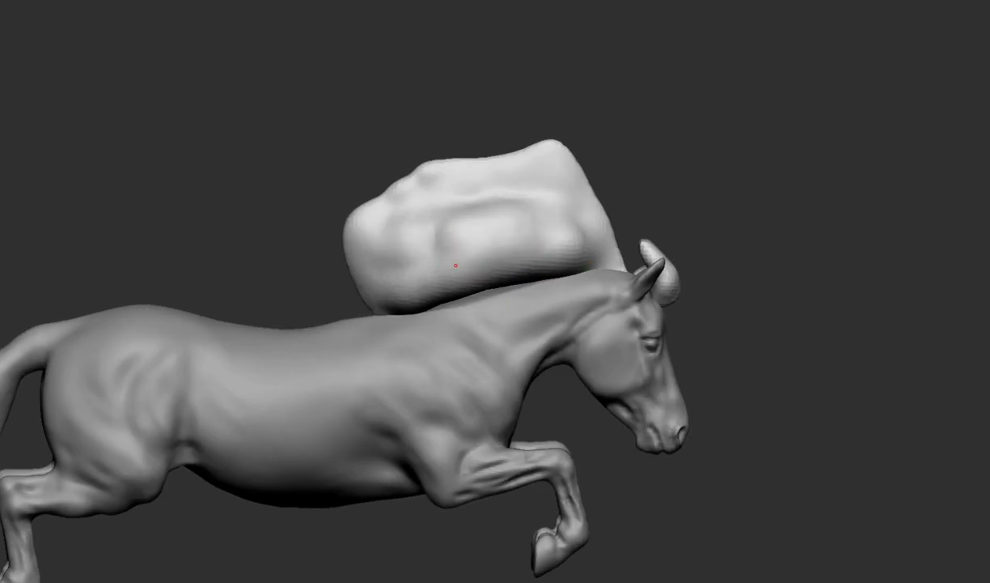
pyautogui.moveTo(453, 267)
pyautogui.mouseDown(button='right')
pyautogui.moveTo(502, 302)
pyautogui.moveTo(458, 218)
pyautogui.moveTo(565, 242)
pyautogui.mouseUp(button='right')
pyautogui.moveTo(565, 243); pyautogui.dragTo(567, 214)
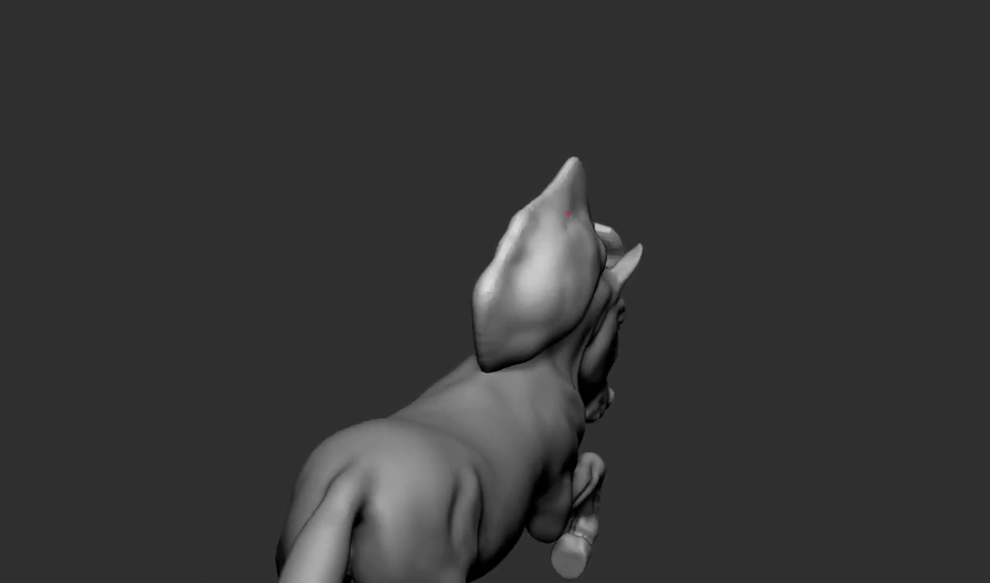
# Build up the mane surface with a series of short sculpt strokes and small details.
pyautogui.moveTo(761, 121); pyautogui.dragTo(542, 223, button='right')
pyautogui.moveTo(541, 223)
pyautogui.mouseDown()
pyautogui.moveTo(533, 268)
pyautogui.moveTo(494, 336)
pyautogui.mouseUp()
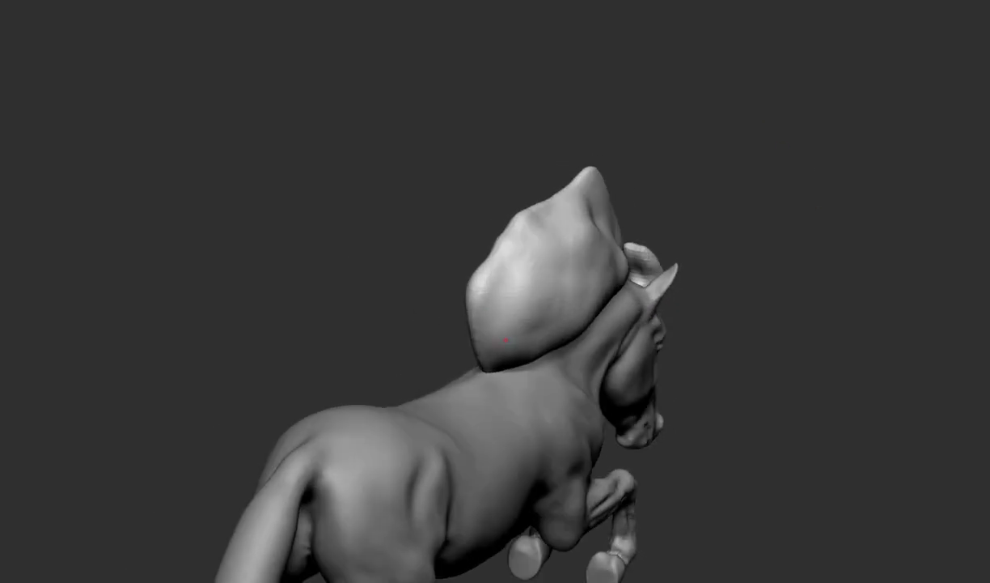
pyautogui.moveTo(494, 336); pyautogui.dragTo(527, 346, button='right')
pyautogui.moveTo(489, 315)
pyautogui.mouseDown(button='right')
pyautogui.moveTo(513, 331)
pyautogui.moveTo(314, 263)
pyautogui.mouseUp(button='right')
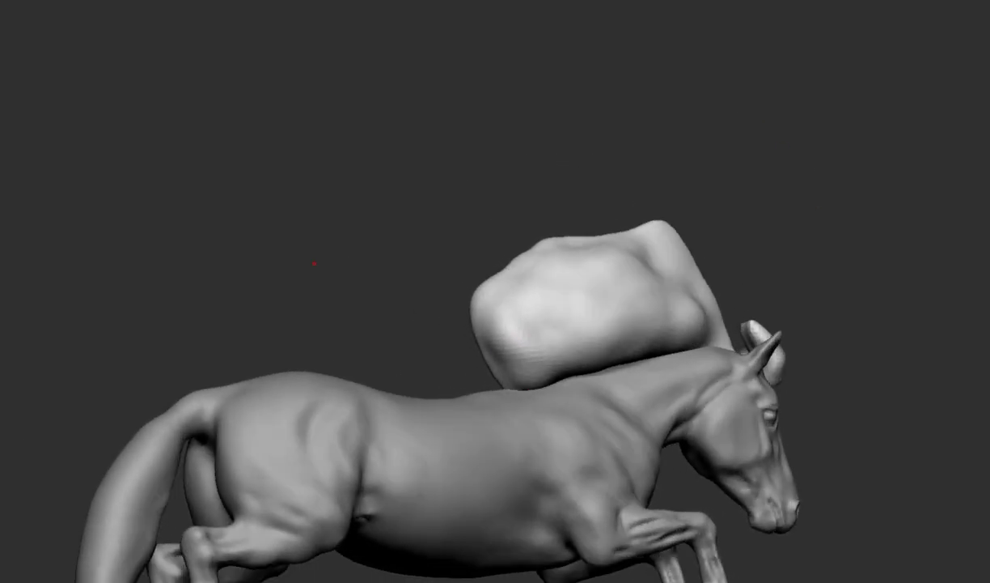
pyautogui.moveTo(486, 307); pyautogui.dragTo(517, 331, button='right')
pyautogui.moveTo(559, 344); pyautogui.dragTo(672, 296)
pyautogui.moveTo(672, 296)
pyautogui.mouseDown(button='right')
pyautogui.moveTo(682, 327)
pyautogui.moveTo(696, 308)
pyautogui.mouseUp(button='right')
pyautogui.moveTo(696, 308)
pyautogui.mouseDown()
pyautogui.moveTo(703, 243)
pyautogui.moveTo(684, 251)
pyautogui.moveTo(722, 294)
pyautogui.mouseUp()
# Dent the mane near its top and carve a groove across it.
pyautogui.moveTo(631, 338)
pyautogui.mouseDown(button='right')
pyautogui.moveTo(599, 292)
pyautogui.moveTo(620, 248)
pyautogui.moveTo(647, 267)
pyautogui.moveTo(666, 308)
pyautogui.moveTo(590, 299)
pyautogui.moveTo(487, 326)
pyautogui.moveTo(369, 235)
pyautogui.mouseUp(button='right')
pyautogui.moveTo(369, 235)
pyautogui.mouseDown()
pyautogui.moveTo(413, 261)
pyautogui.moveTo(429, 235)
pyautogui.moveTo(332, 233)
pyautogui.mouseUp()
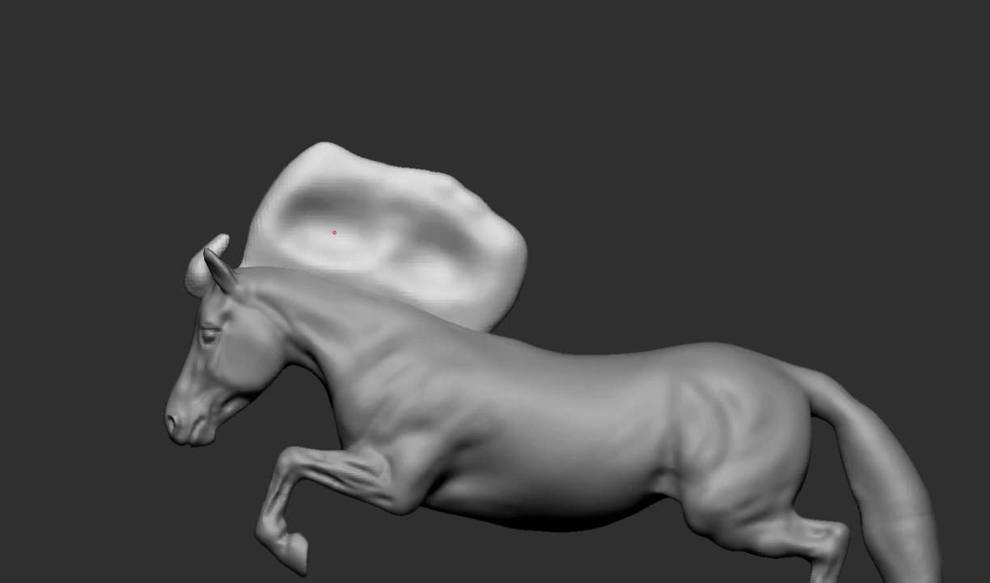
pyautogui.moveTo(332, 232)
pyautogui.mouseDown(button='right')
pyautogui.moveTo(404, 301)
pyautogui.moveTo(303, 214)
pyautogui.mouseUp(button='right')
pyautogui.moveTo(303, 215); pyautogui.dragTo(312, 227)
pyautogui.moveTo(311, 227); pyautogui.dragTo(309, 236, button='right')
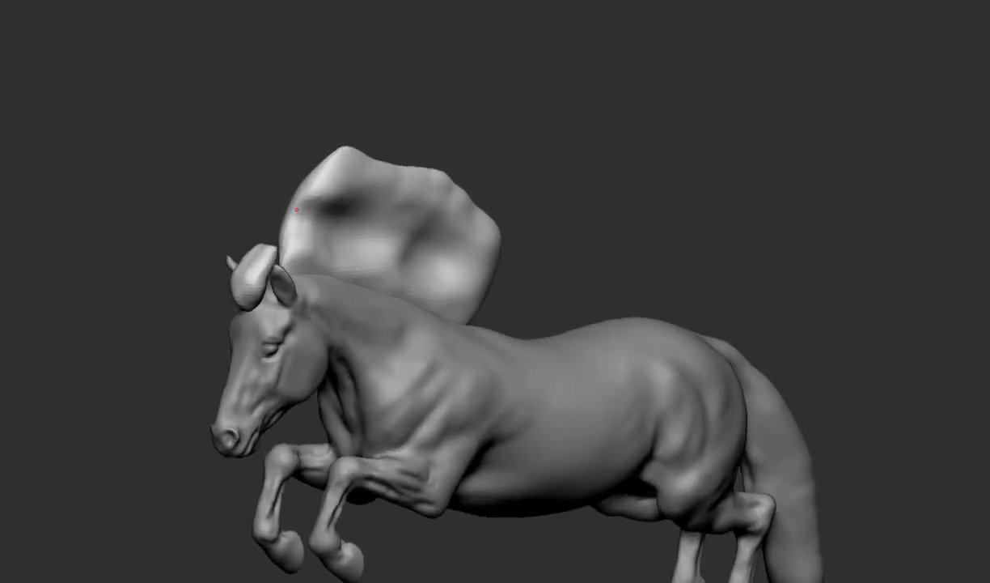
pyautogui.moveTo(297, 210)
pyautogui.mouseDown()
pyautogui.moveTo(388, 222)
pyautogui.moveTo(474, 269)
pyautogui.moveTo(363, 195)
pyautogui.mouseUp()
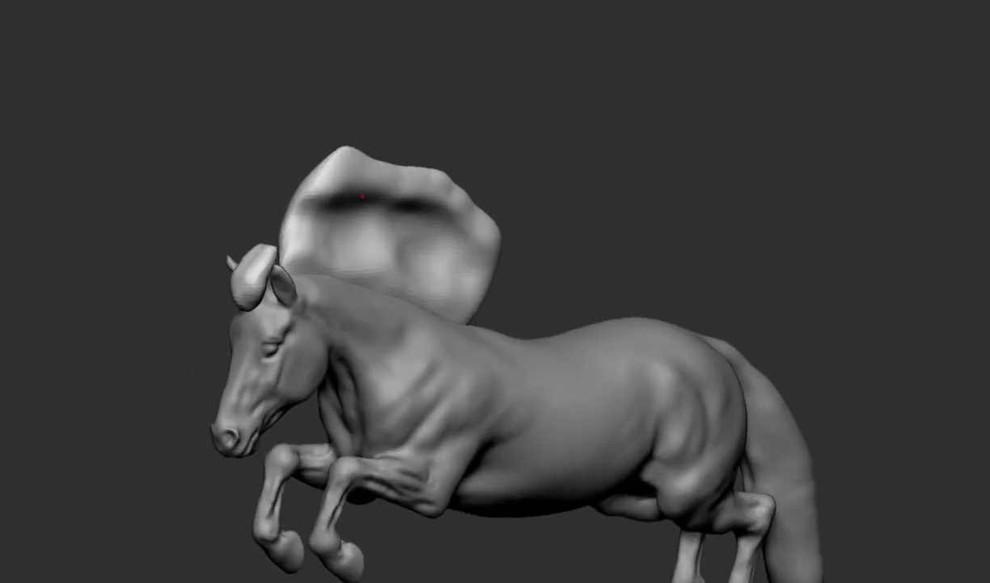
pyautogui.moveTo(572, 112); pyautogui.dragTo(397, 254)
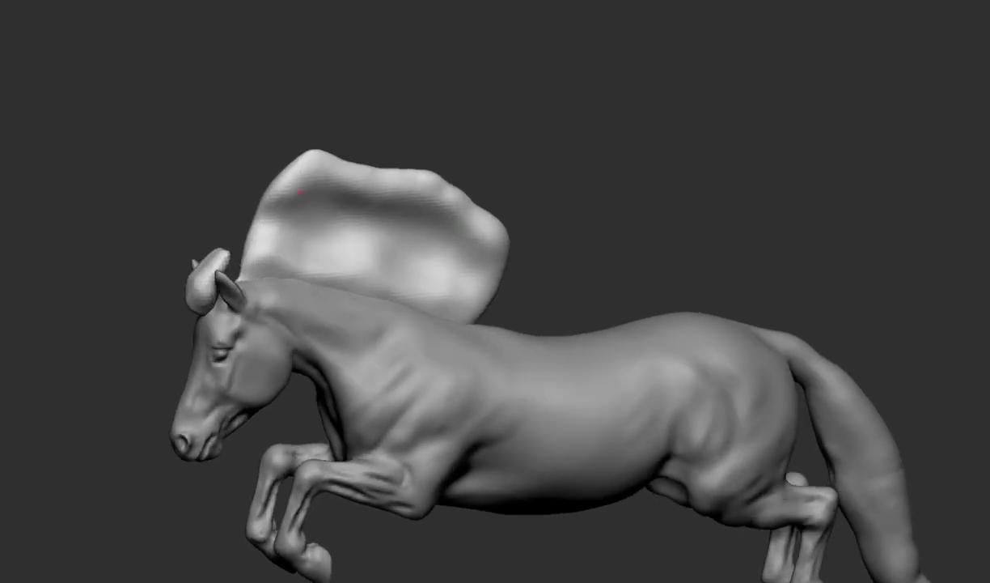
pyautogui.moveTo(300, 192); pyautogui.dragTo(277, 260)
pyautogui.moveTo(211, 277)
pyautogui.mouseDown()
pyautogui.moveTo(347, 217)
pyautogui.moveTo(527, 252)
pyautogui.moveTo(898, 238)
pyautogui.mouseUp()
# Orbit around the body and carve the tail tip into spiky strands.
pyautogui.moveTo(526, 283); pyautogui.dragTo(494, 289)
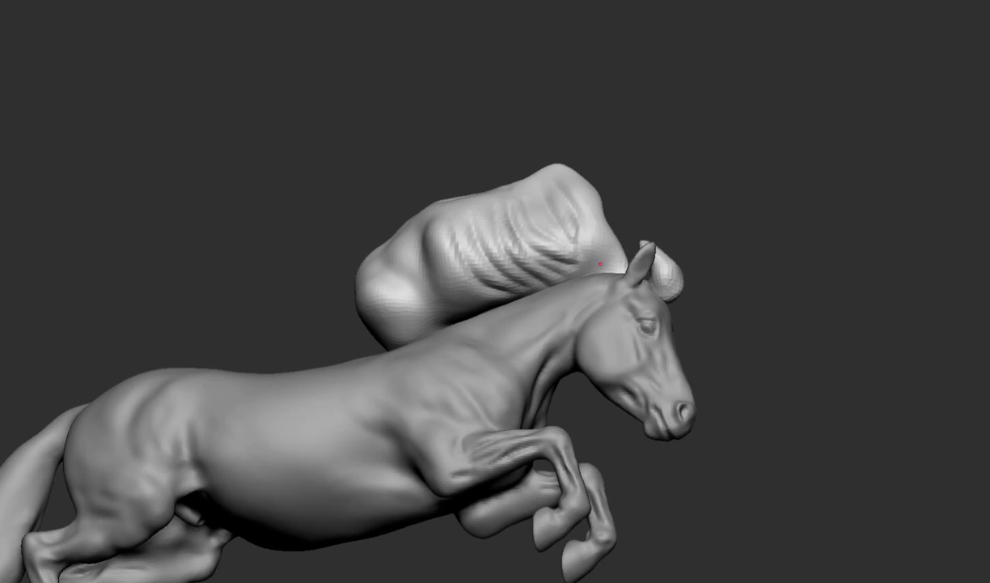
pyautogui.moveTo(495, 302)
pyautogui.mouseDown()
pyautogui.moveTo(471, 346)
pyautogui.moveTo(552, 219)
pyautogui.mouseUp()
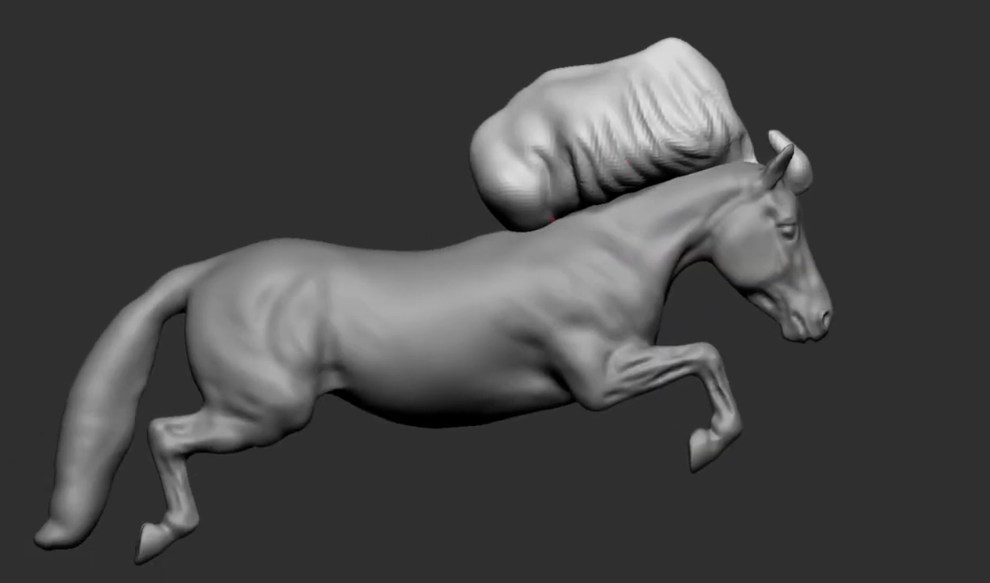
pyautogui.moveTo(291, 192)
pyautogui.mouseDown()
pyautogui.moveTo(558, 113)
pyautogui.moveTo(545, 78)
pyautogui.moveTo(551, 175)
pyautogui.moveTo(524, 155)
pyautogui.moveTo(625, 181)
pyautogui.moveTo(496, 121)
pyautogui.mouseUp()
pyautogui.moveTo(530, 68)
pyautogui.mouseDown()
pyautogui.moveTo(361, 116)
pyautogui.moveTo(420, 335)
pyautogui.mouseUp()
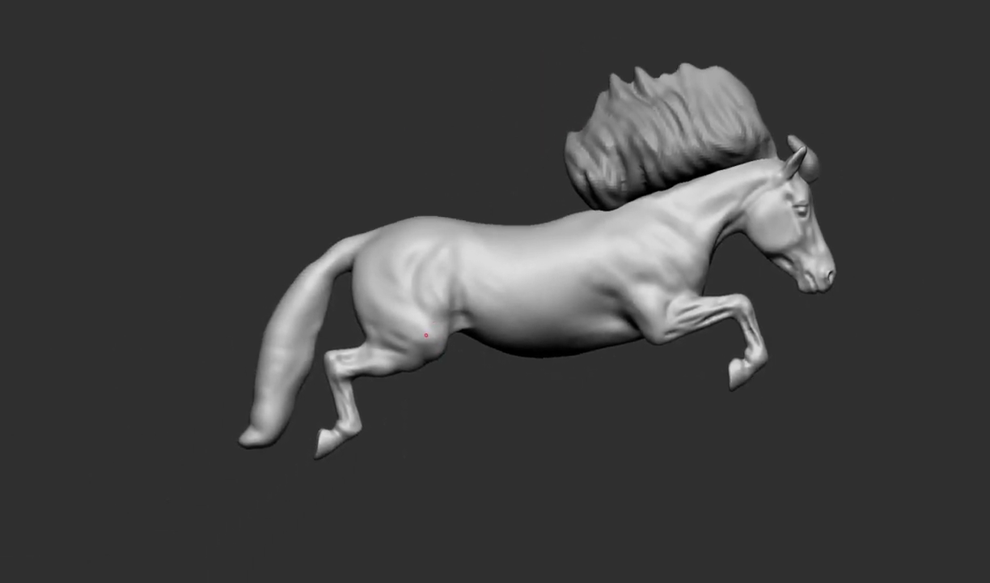
pyautogui.moveTo(252, 425)
pyautogui.mouseDown()
pyautogui.moveTo(208, 415)
pyautogui.moveTo(442, 294)
pyautogui.moveTo(372, 239)
pyautogui.moveTo(352, 243)
pyautogui.moveTo(358, 292)
pyautogui.moveTo(275, 396)
pyautogui.mouseUp()
# Sculpt strands along the tail and add a flattened round base disc beneath the horse.
pyautogui.moveTo(259, 356); pyautogui.dragTo(282, 393)
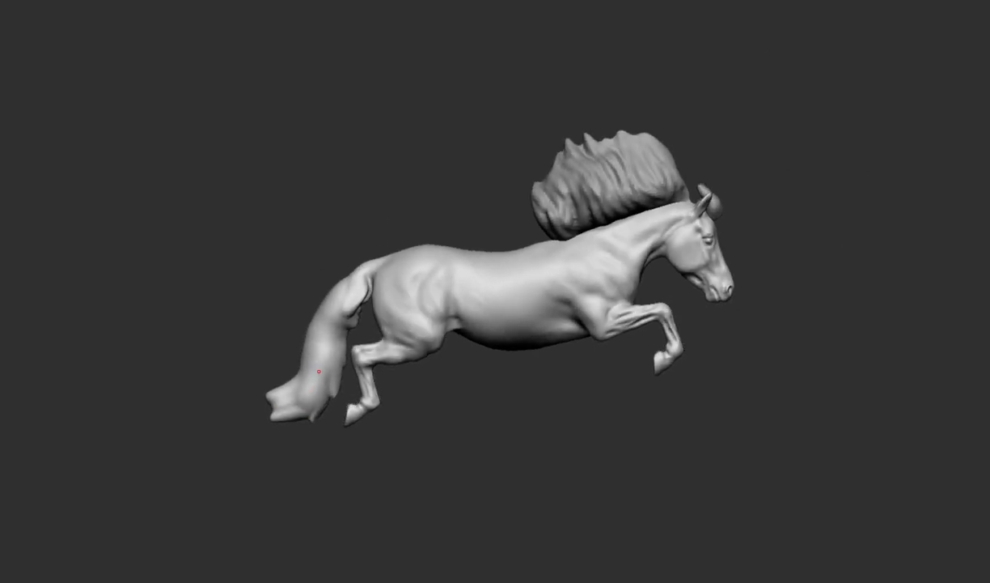
pyautogui.moveTo(502, 342)
pyautogui.mouseDown()
pyautogui.moveTo(491, 516)
pyautogui.moveTo(641, 504)
pyautogui.moveTo(508, 446)
pyautogui.moveTo(507, 484)
pyautogui.mouseUp()
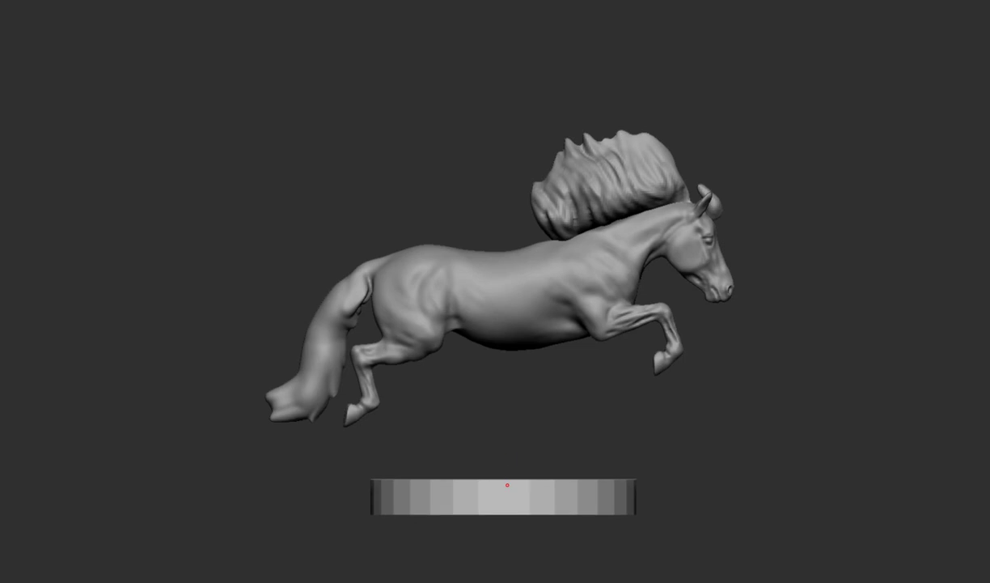
pyautogui.moveTo(596, 440)
pyautogui.mouseDown()
pyautogui.moveTo(466, 428)
pyautogui.moveTo(478, 427)
pyautogui.mouseUp()
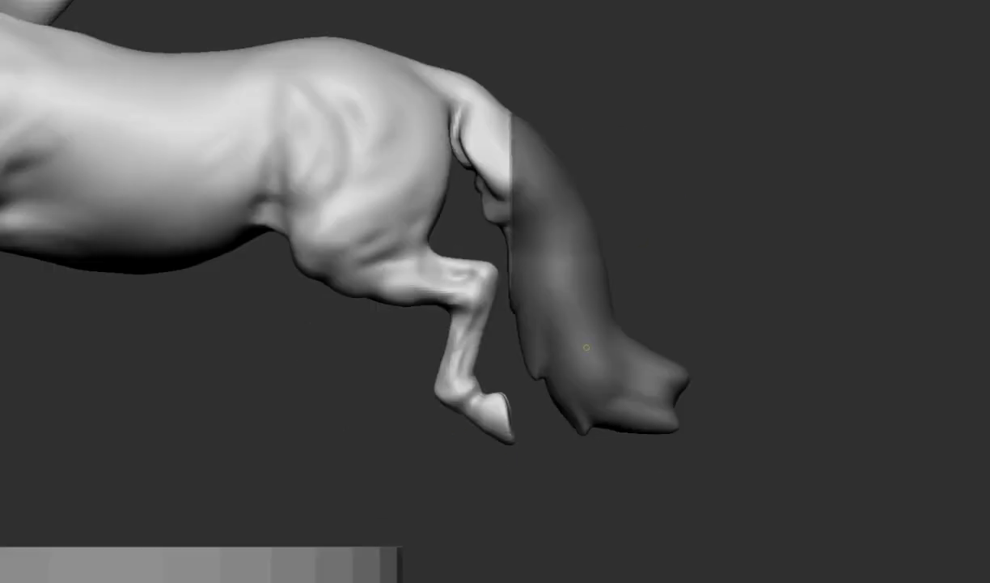
pyautogui.moveTo(492, 143)
pyautogui.mouseDown()
pyautogui.moveTo(410, 233)
pyautogui.moveTo(396, 306)
pyautogui.mouseUp()
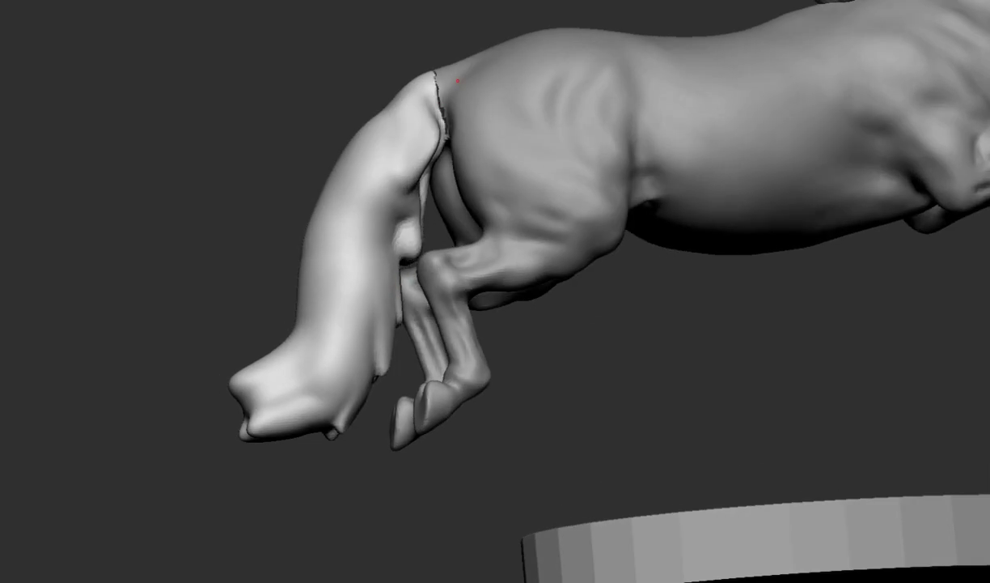
pyautogui.moveTo(458, 81)
pyautogui.mouseDown()
pyautogui.moveTo(328, 237)
pyautogui.moveTo(342, 276)
pyautogui.moveTo(314, 166)
pyautogui.moveTo(309, 226)
pyautogui.moveTo(319, 259)
pyautogui.mouseUp()
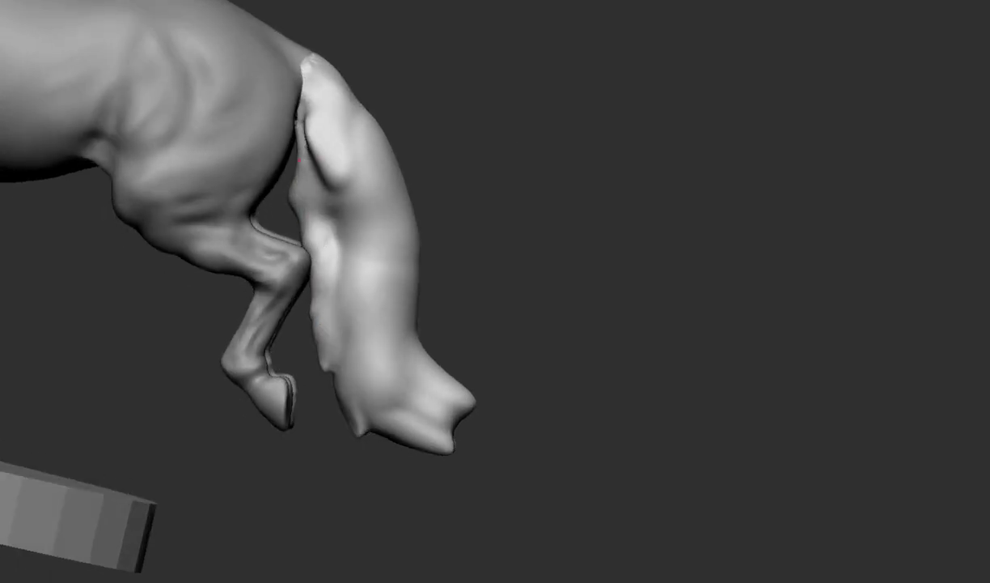
pyautogui.moveTo(299, 121)
pyautogui.mouseDown()
pyautogui.moveTo(311, 130)
pyautogui.moveTo(240, 232)
pyautogui.moveTo(395, 184)
pyautogui.moveTo(733, 182)
pyautogui.moveTo(795, 282)
pyautogui.mouseUp()
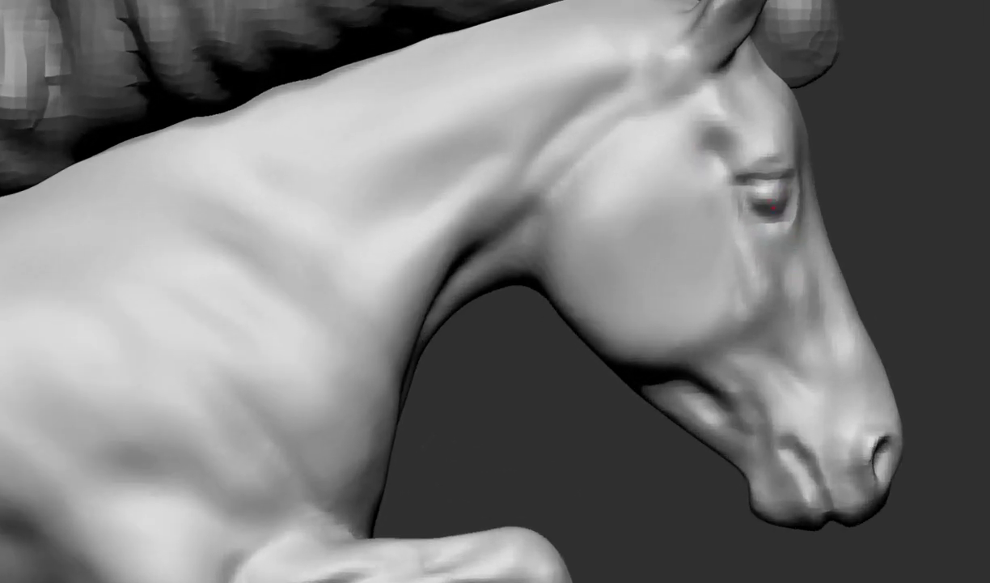
pyautogui.moveTo(794, 176)
pyautogui.mouseDown()
pyautogui.moveTo(806, 183)
pyautogui.moveTo(806, 157)
pyautogui.moveTo(783, 178)
pyautogui.moveTo(773, 210)
pyautogui.moveTo(798, 174)
pyautogui.moveTo(790, 163)
pyautogui.mouseUp()
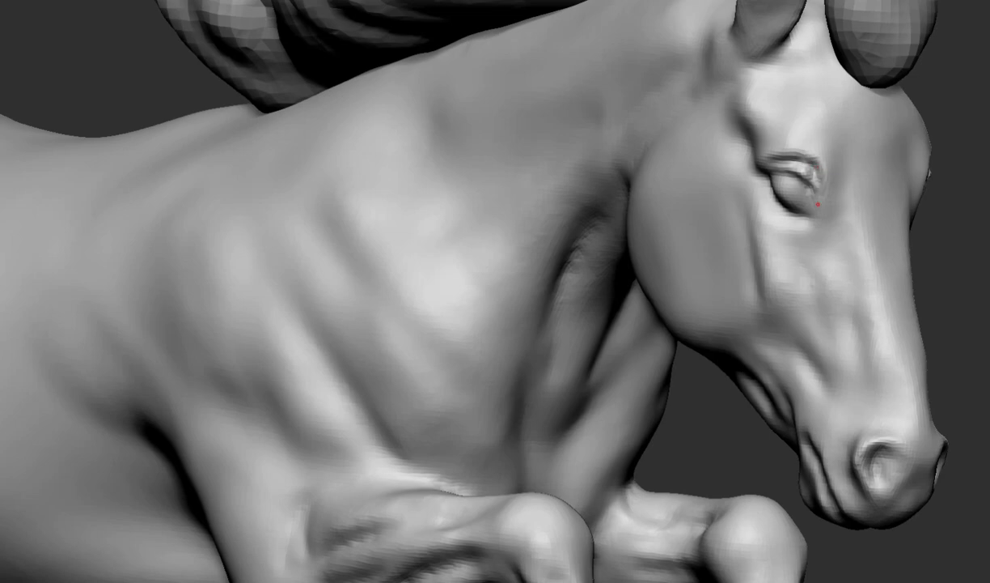
pyautogui.moveTo(819, 205)
pyautogui.mouseDown()
pyautogui.moveTo(805, 216)
pyautogui.moveTo(792, 198)
pyautogui.moveTo(793, 209)
pyautogui.moveTo(605, 206)
pyautogui.mouseUp()
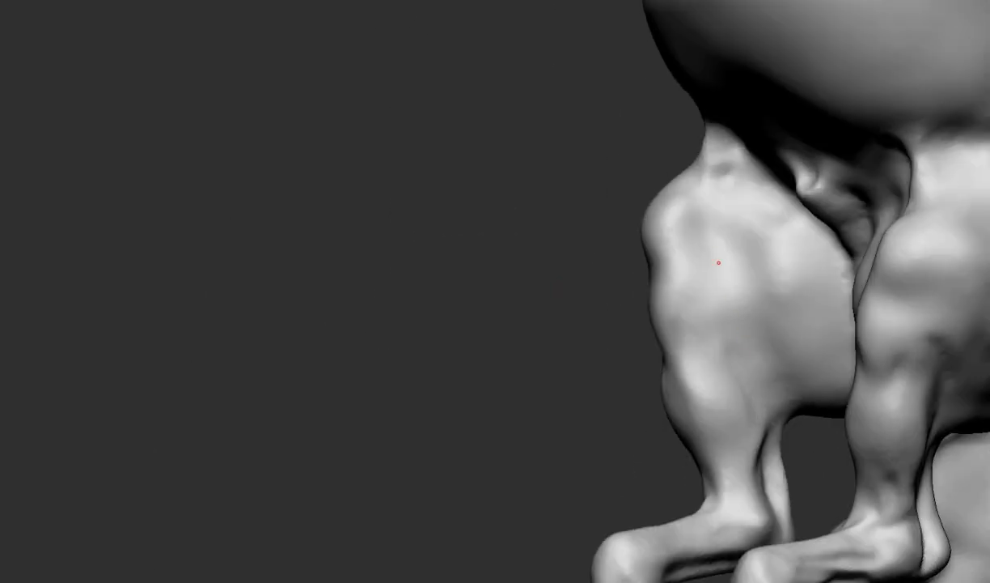
# Drag a stroke on the leg to sculpt a crease and bulge, then orbit the legs.
pyautogui.moveTo(718, 263); pyautogui.dragTo(737, 312)
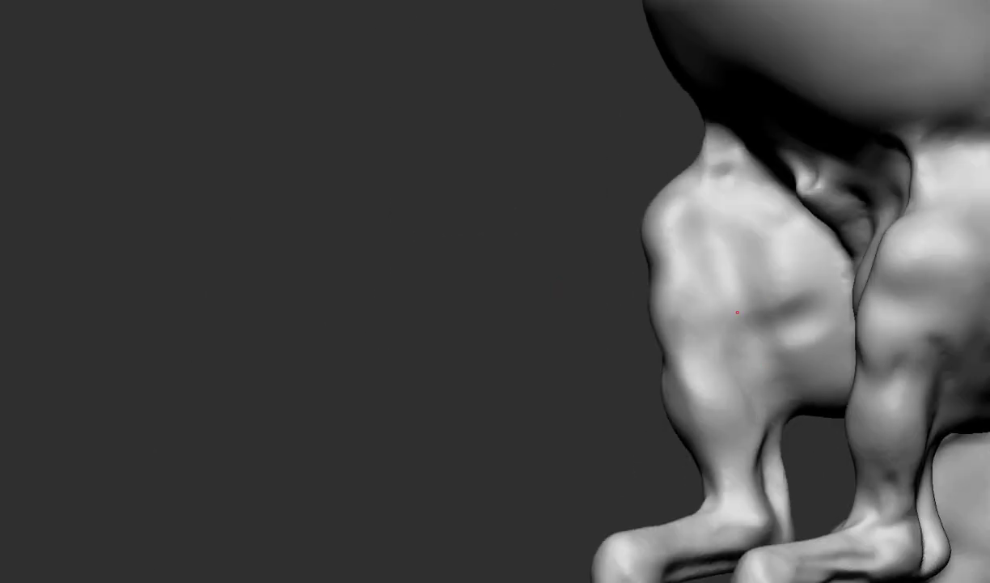
pyautogui.moveTo(787, 334)
pyautogui.mouseDown(button='right')
pyautogui.moveTo(712, 166)
pyautogui.moveTo(742, 334)
pyautogui.moveTo(649, 462)
pyautogui.moveTo(338, 326)
pyautogui.moveTo(402, 294)
pyautogui.mouseUp(button='right')
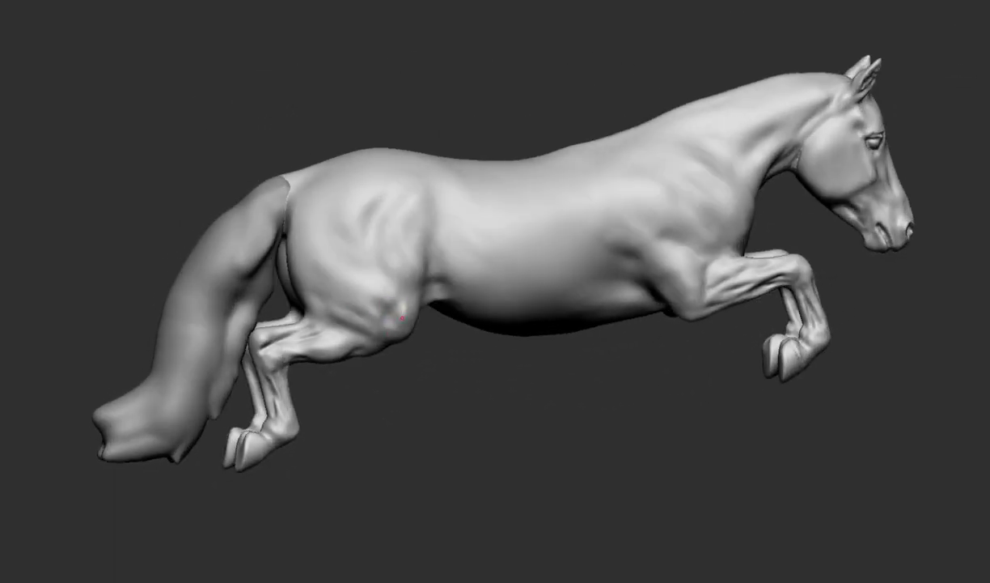
pyautogui.moveTo(386, 308)
pyautogui.mouseDown(button='right')
pyautogui.moveTo(425, 333)
pyautogui.moveTo(366, 269)
pyautogui.moveTo(592, 358)
pyautogui.moveTo(229, 415)
pyautogui.moveTo(166, 398)
pyautogui.moveTo(272, 321)
pyautogui.mouseUp(button='right')
pyautogui.keyDown('ctrl'); pyautogui.moveTo(230, 432); pyautogui.dragTo(331, 227, button='right'); pyautogui.keyUp('ctrl')
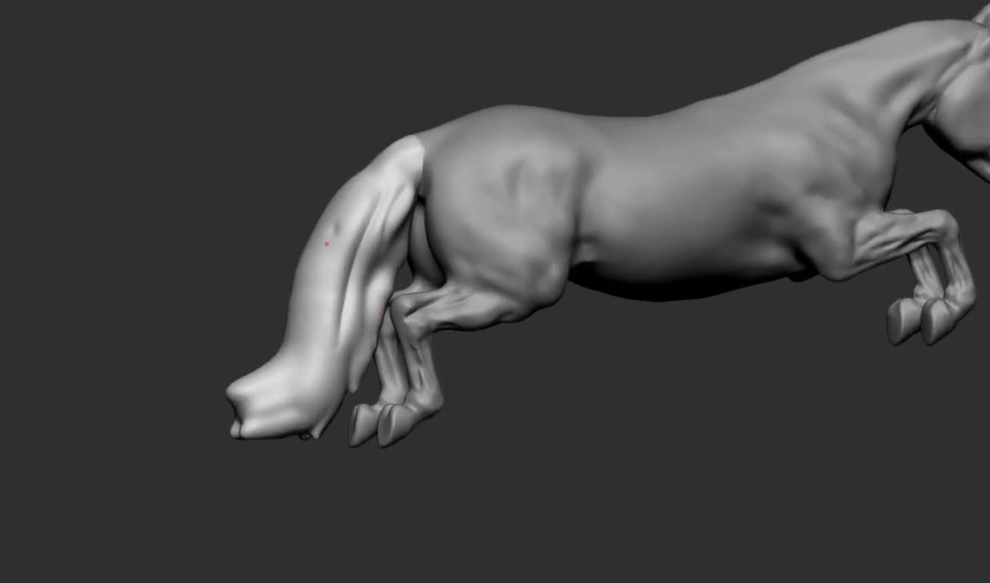
pyautogui.moveTo(321, 389); pyautogui.dragTo(405, 302, button='right')
pyautogui.moveTo(403, 350)
pyautogui.mouseDown(button='right')
pyautogui.moveTo(387, 288)
pyautogui.moveTo(398, 353)
pyautogui.moveTo(411, 354)
pyautogui.moveTo(400, 291)
pyautogui.moveTo(414, 248)
pyautogui.moveTo(450, 199)
pyautogui.moveTo(469, 325)
pyautogui.moveTo(482, 311)
pyautogui.moveTo(350, 335)
pyautogui.moveTo(424, 325)
pyautogui.mouseUp(button='right')
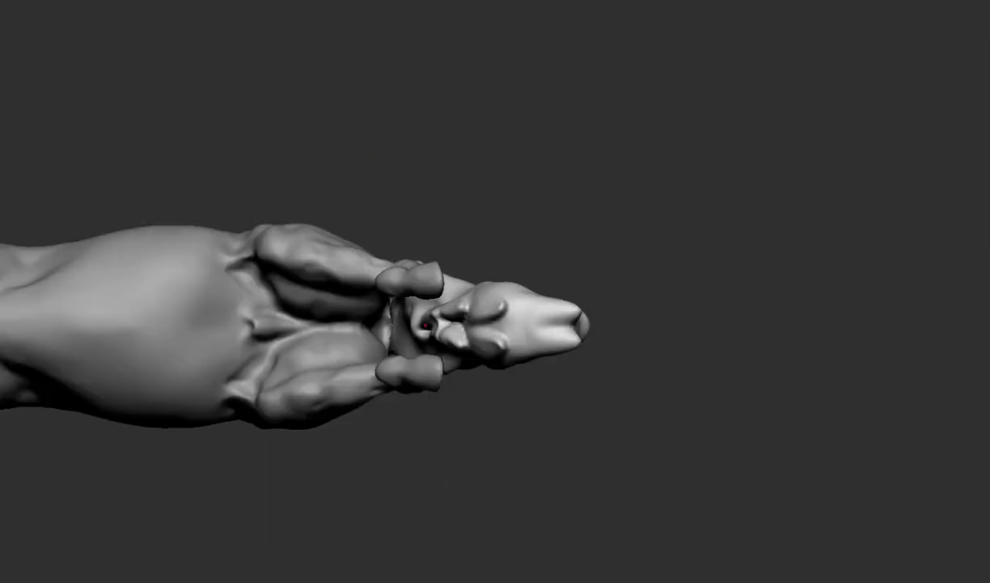
pyautogui.moveTo(585, 166)
pyautogui.mouseDown(button='right')
pyautogui.moveTo(513, 426)
pyautogui.moveTo(442, 228)
pyautogui.moveTo(470, 343)
pyautogui.mouseUp(button='right')
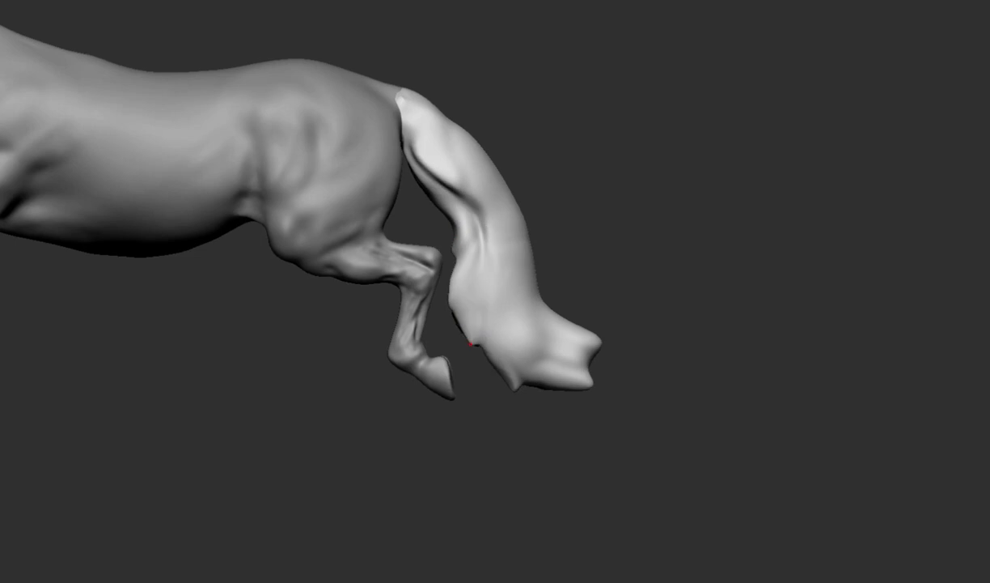
pyautogui.moveTo(438, 216); pyautogui.dragTo(652, 254, button='right')
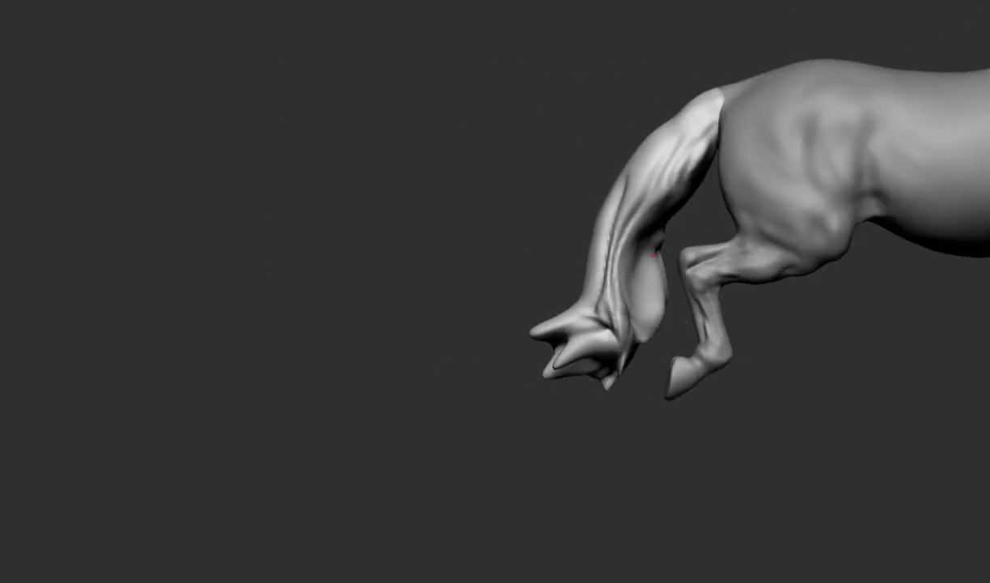
pyautogui.moveTo(625, 328)
pyautogui.mouseDown(button='right')
pyautogui.moveTo(558, 282)
pyautogui.moveTo(617, 333)
pyautogui.moveTo(354, 332)
pyautogui.moveTo(340, 344)
pyautogui.mouseUp(button='right')
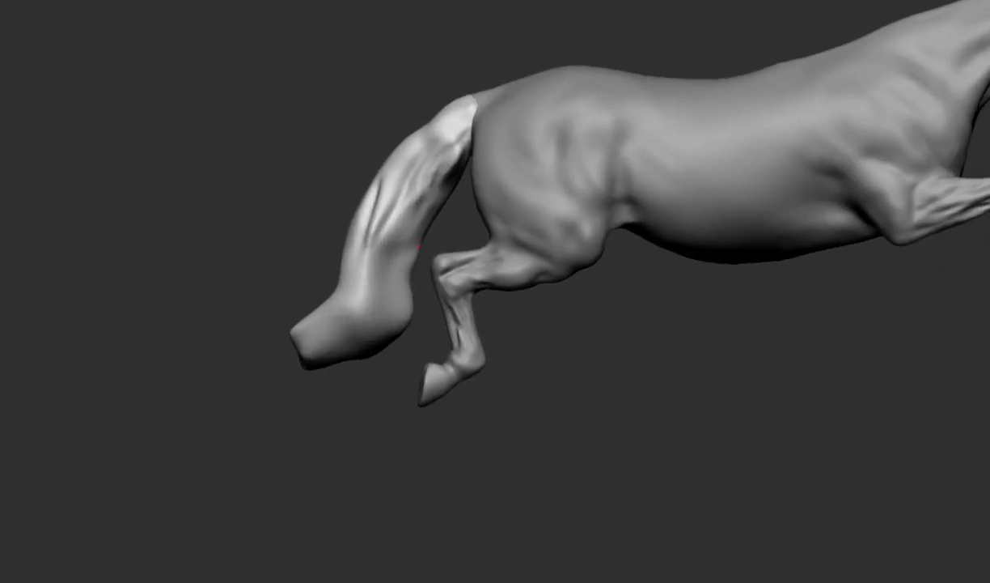
pyautogui.moveTo(419, 246)
pyautogui.mouseDown(button='right')
pyautogui.moveTo(301, 300)
pyautogui.moveTo(398, 360)
pyautogui.moveTo(566, 243)
pyautogui.moveTo(753, 227)
pyautogui.moveTo(511, 375)
pyautogui.moveTo(431, 378)
pyautogui.mouseUp(button='right')
pyautogui.keyDown('alt'); pyautogui.moveTo(669, 342); pyautogui.dragTo(500, 306); pyautogui.keyUp('alt')
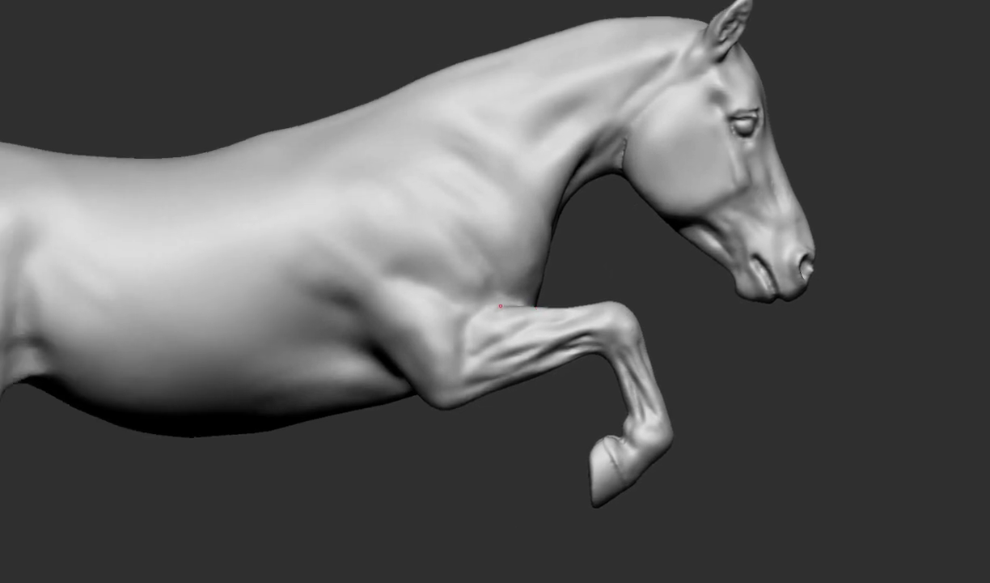
pyautogui.moveTo(496, 310); pyautogui.dragTo(486, 308, button='right')
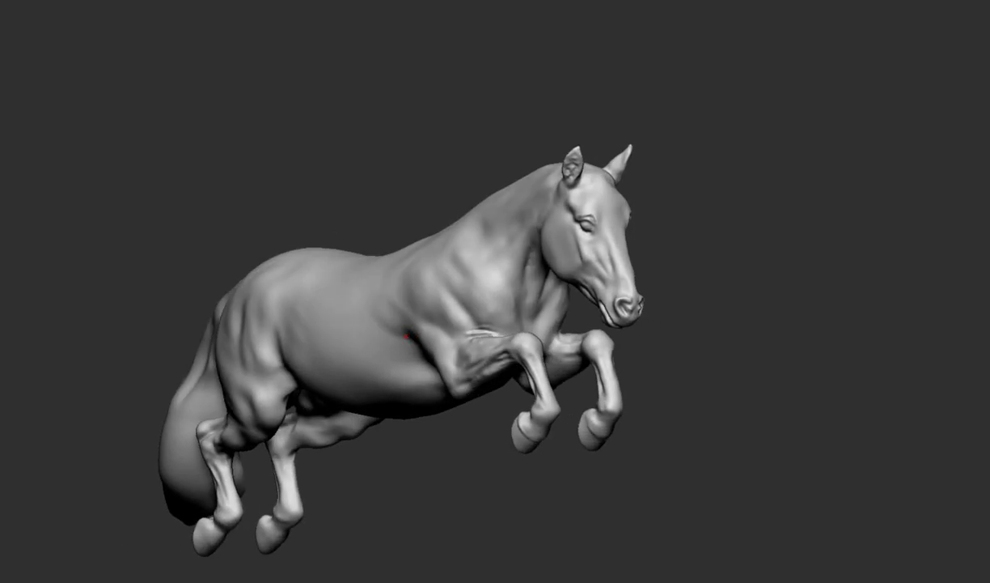
pyautogui.moveTo(503, 297); pyautogui.dragTo(441, 325, button='right')
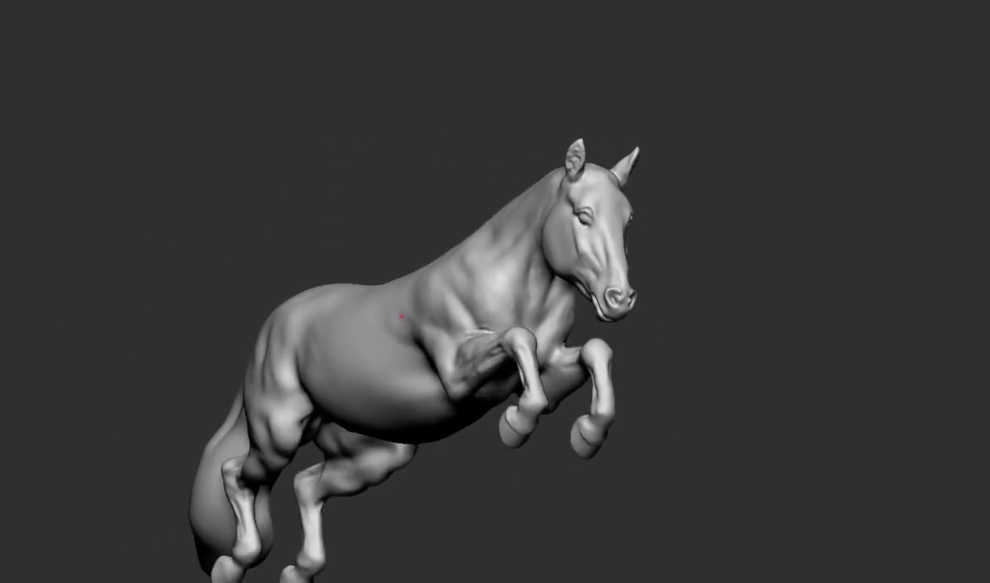
pyautogui.moveTo(470, 369); pyautogui.dragTo(492, 428, button='right')
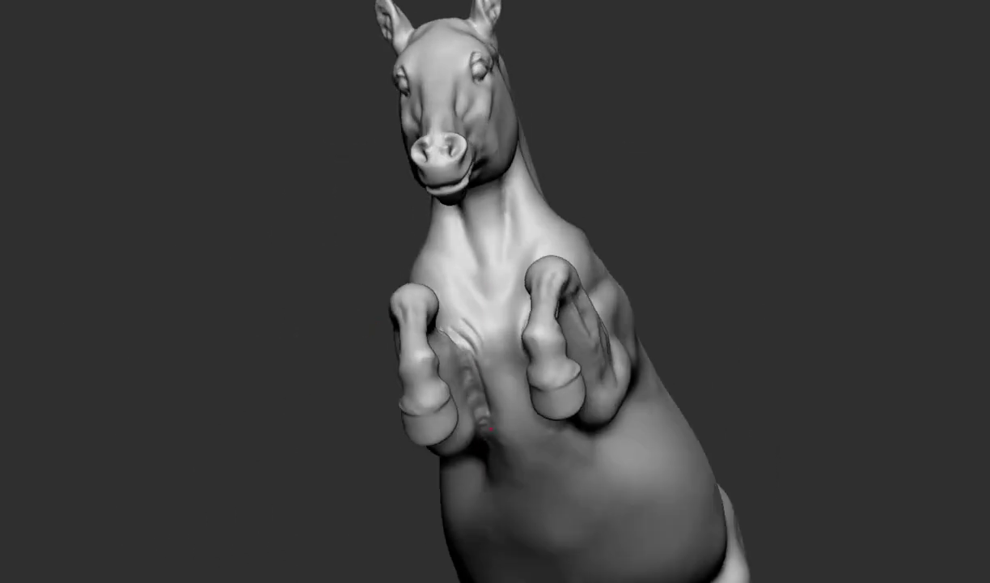
pyautogui.moveTo(483, 318); pyautogui.dragTo(472, 301, button='right')
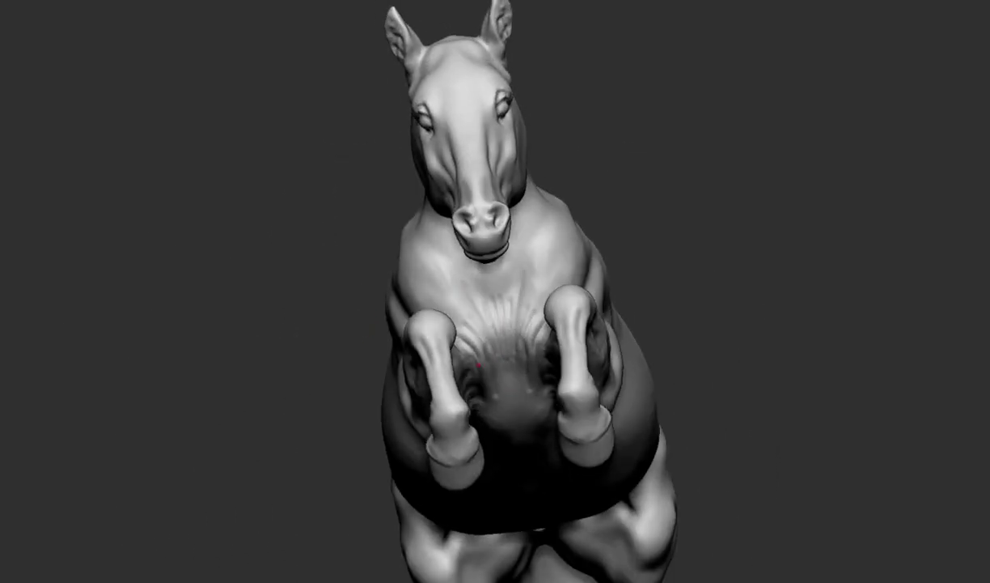
pyautogui.moveTo(527, 320); pyautogui.dragTo(456, 343, button='right')
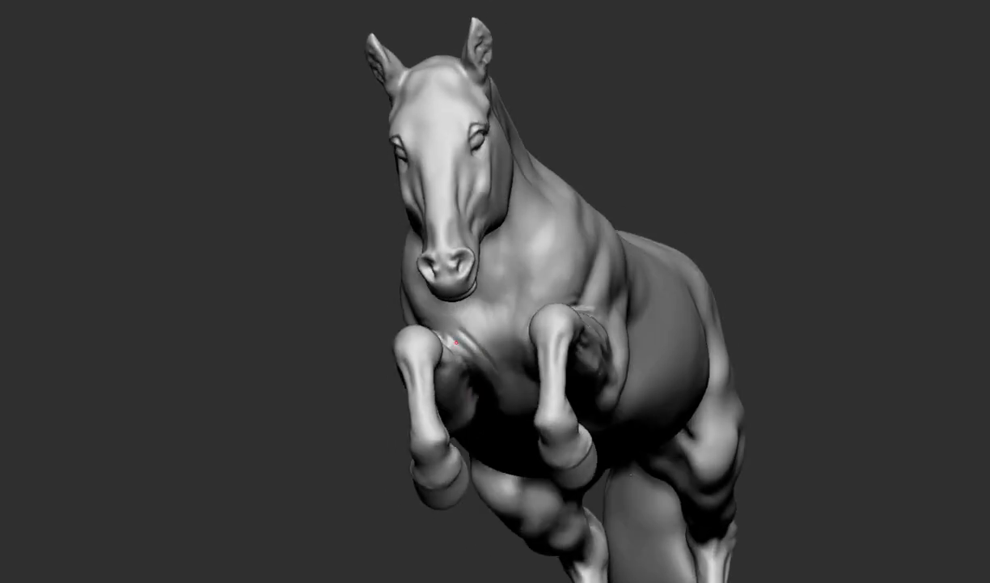
pyautogui.moveTo(508, 386); pyautogui.dragTo(299, 393, button='right')
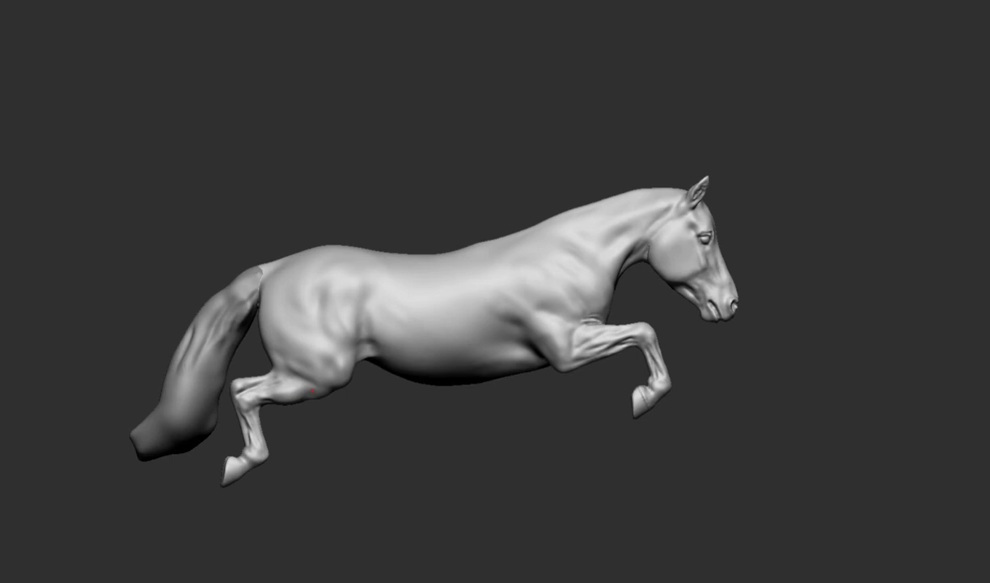
pyautogui.keyDown('alt'); pyautogui.moveTo(312, 392); pyautogui.dragTo(578, 242, button='right'); pyautogui.keyUp('alt')
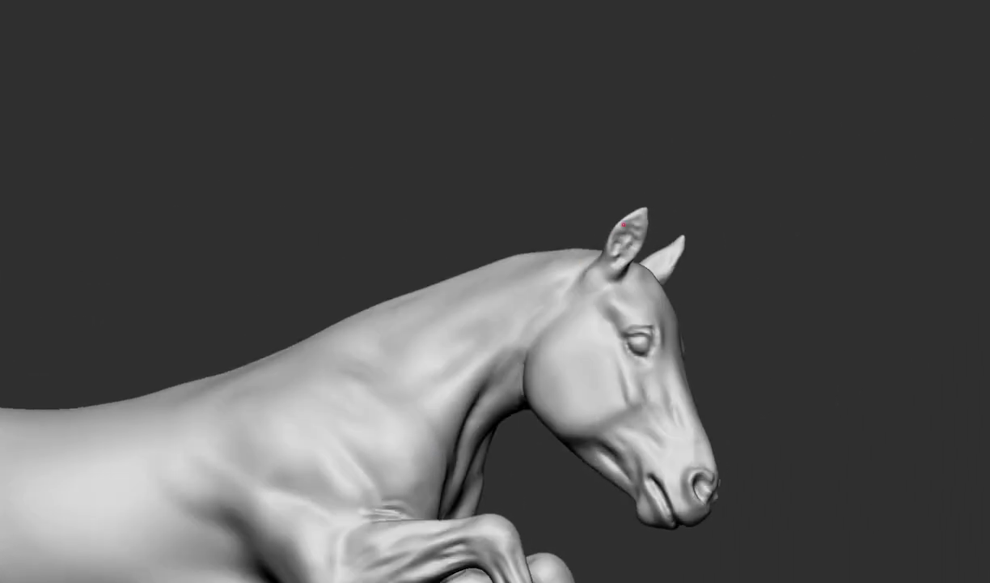
pyautogui.moveTo(647, 221)
pyautogui.mouseDown(button='right')
pyautogui.moveTo(657, 260)
pyautogui.moveTo(564, 351)
pyautogui.moveTo(637, 457)
pyautogui.moveTo(533, 352)
pyautogui.moveTo(579, 309)
pyautogui.mouseUp(button='right')
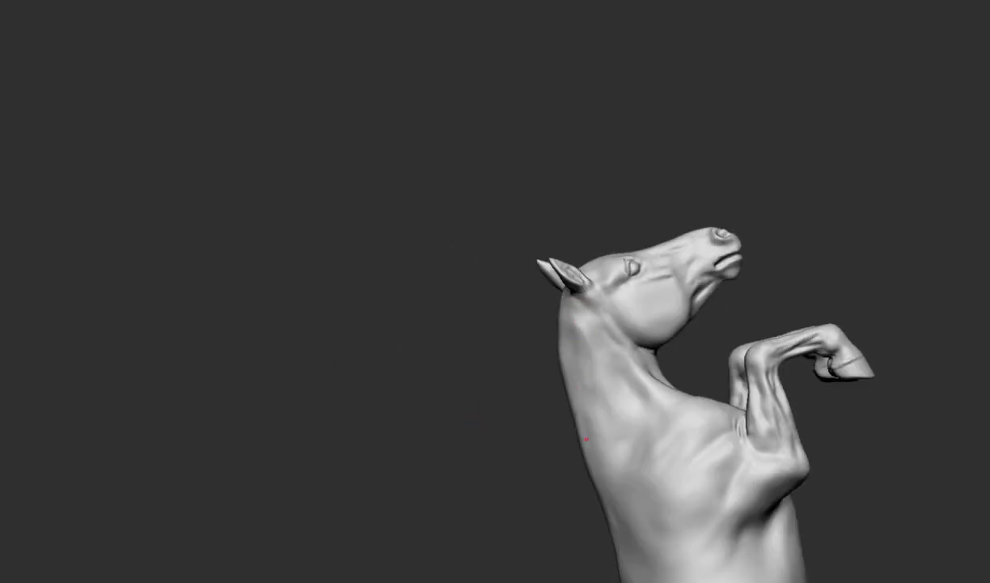
pyautogui.moveTo(586, 437)
pyautogui.mouseDown(button='right')
pyautogui.moveTo(663, 304)
pyautogui.moveTo(564, 407)
pyautogui.moveTo(665, 325)
pyautogui.moveTo(606, 432)
pyautogui.mouseUp(button='right')
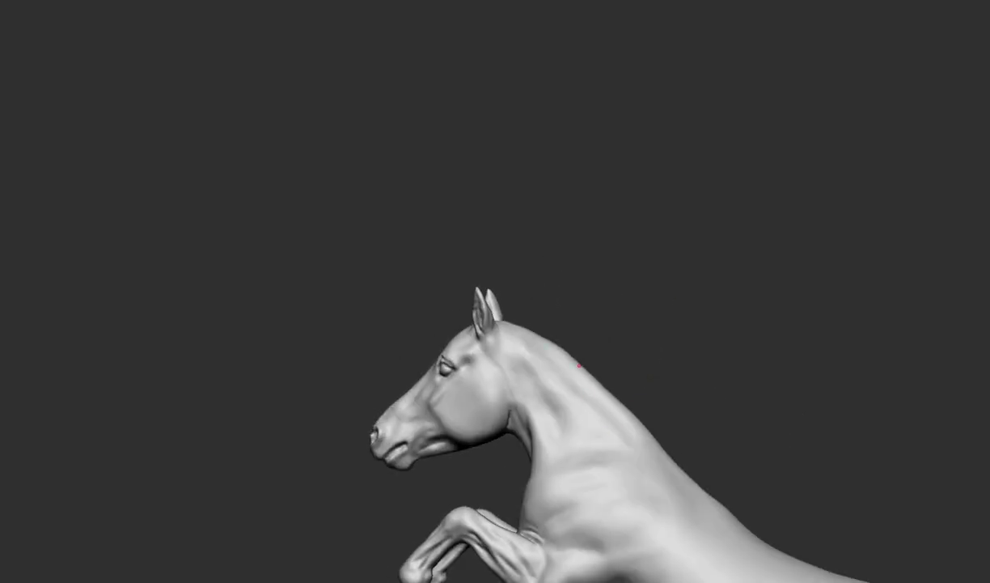
pyautogui.moveTo(578, 366)
pyautogui.mouseDown(button='right')
pyautogui.moveTo(498, 415)
pyautogui.moveTo(709, 278)
pyautogui.moveTo(679, 340)
pyautogui.moveTo(813, 330)
pyautogui.mouseUp(button='right')
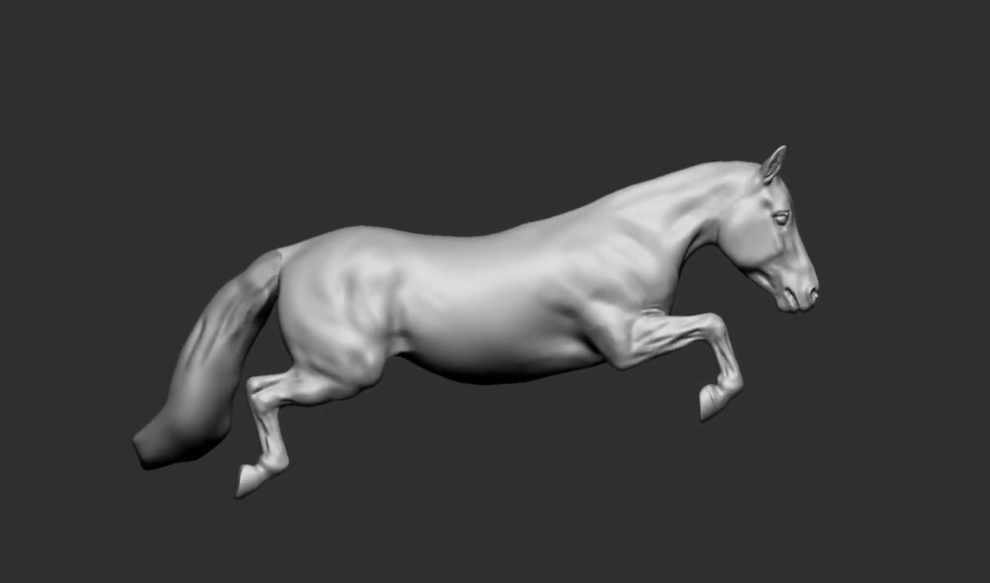
# Orbit the horse to inspect the hindquarters, the rump from behind, and the hoof undersides.
pyautogui.moveTo(812, 329)
pyautogui.keyDown('alt'); pyautogui.mouseDown(button='right')
pyautogui.moveTo(687, 332)
pyautogui.moveTo(817, 328)
pyautogui.mouseUp(button='right'); pyautogui.keyUp('alt')
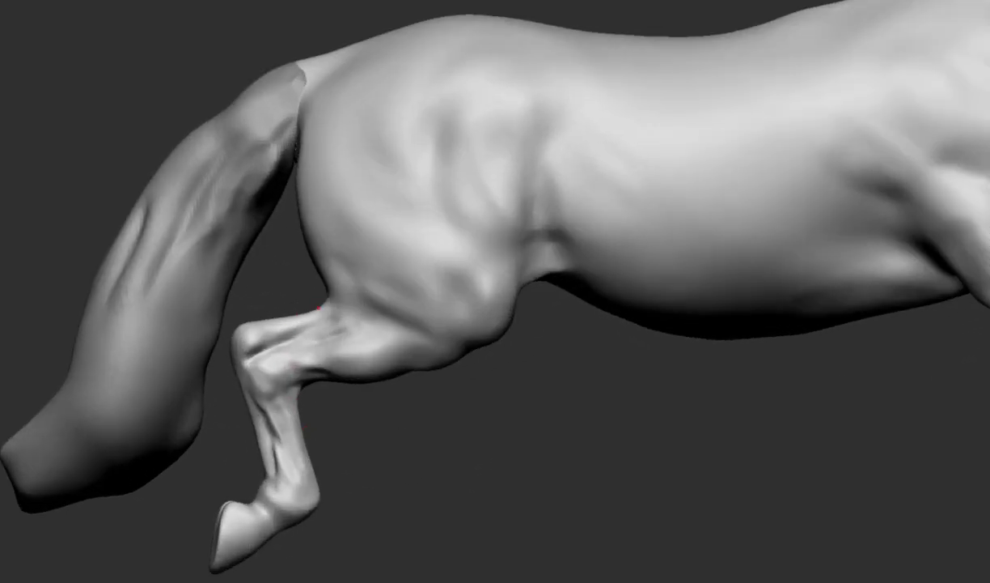
pyautogui.moveTo(307, 434)
pyautogui.mouseDown(button='right')
pyautogui.moveTo(340, 269)
pyautogui.moveTo(356, 283)
pyautogui.moveTo(377, 230)
pyautogui.moveTo(332, 197)
pyautogui.moveTo(381, 184)
pyautogui.moveTo(342, 199)
pyautogui.moveTo(358, 292)
pyautogui.moveTo(262, 258)
pyautogui.mouseUp(button='right')
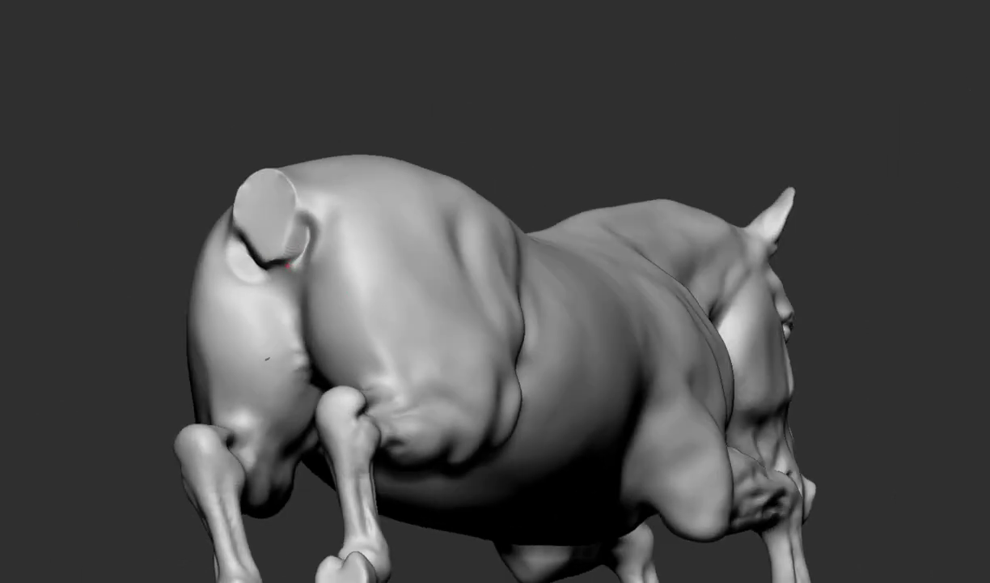
pyautogui.moveTo(282, 263); pyautogui.dragTo(266, 253, button='right')
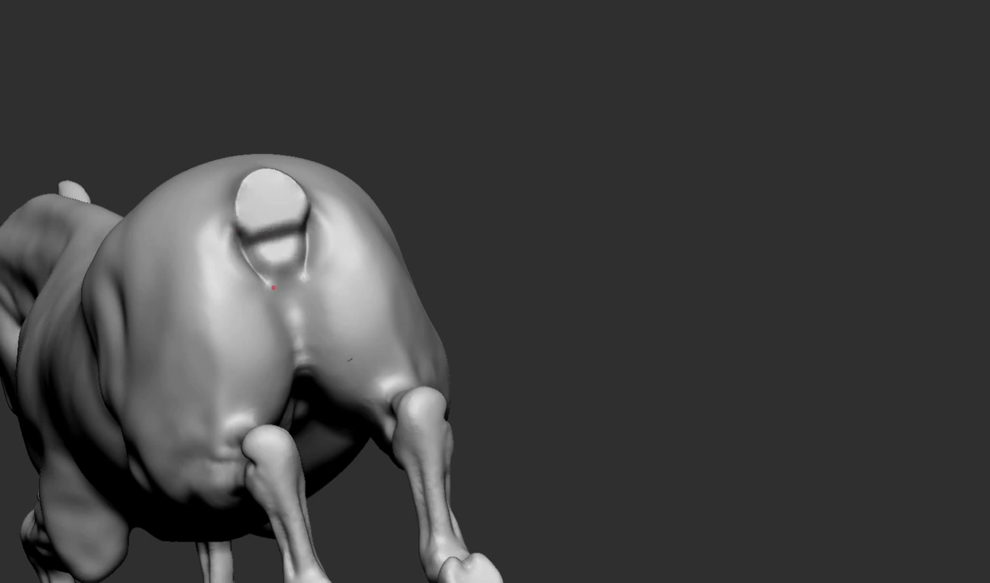
pyautogui.moveTo(273, 287); pyautogui.dragTo(298, 253, button='right')
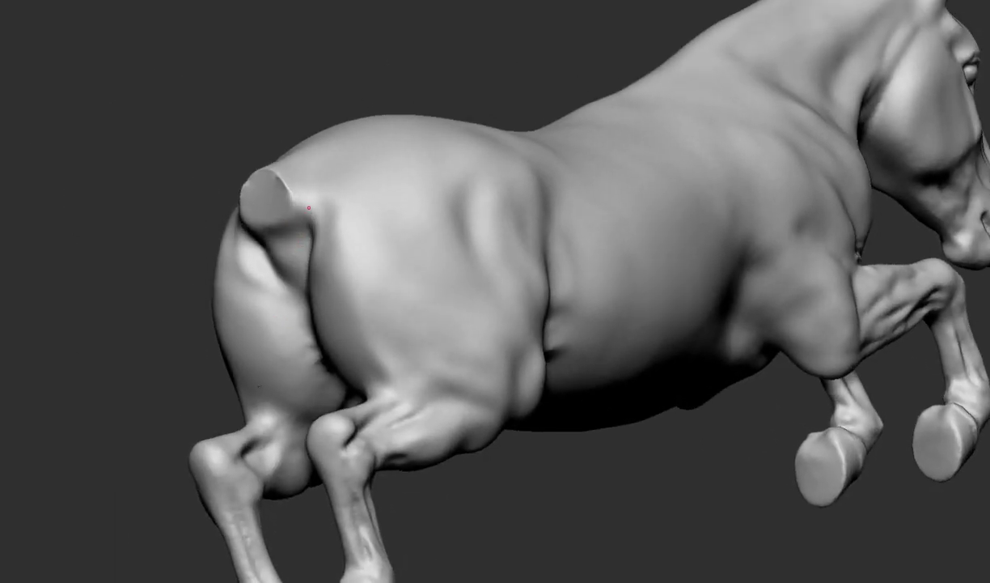
pyautogui.moveTo(308, 208)
pyautogui.mouseDown(button='right')
pyautogui.moveTo(342, 287)
pyautogui.moveTo(275, 335)
pyautogui.moveTo(326, 473)
pyautogui.moveTo(431, 449)
pyautogui.moveTo(377, 188)
pyautogui.moveTo(378, 259)
pyautogui.moveTo(413, 453)
pyautogui.moveTo(370, 323)
pyautogui.moveTo(416, 323)
pyautogui.moveTo(419, 346)
pyautogui.moveTo(389, 281)
pyautogui.mouseUp(button='right')
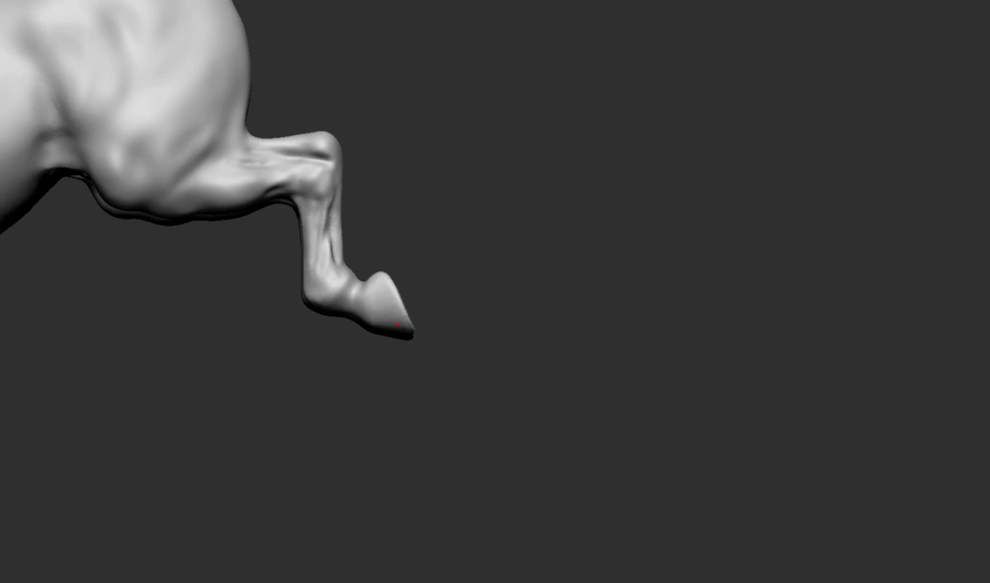
pyautogui.moveTo(398, 324)
pyautogui.mouseDown(button='right')
pyautogui.moveTo(448, 273)
pyautogui.moveTo(409, 332)
pyautogui.moveTo(431, 267)
pyautogui.moveTo(440, 339)
pyautogui.moveTo(583, 317)
pyautogui.moveTo(653, 349)
pyautogui.moveTo(628, 334)
pyautogui.moveTo(561, 367)
pyautogui.moveTo(557, 403)
pyautogui.moveTo(453, 453)
pyautogui.mouseUp(button='right')
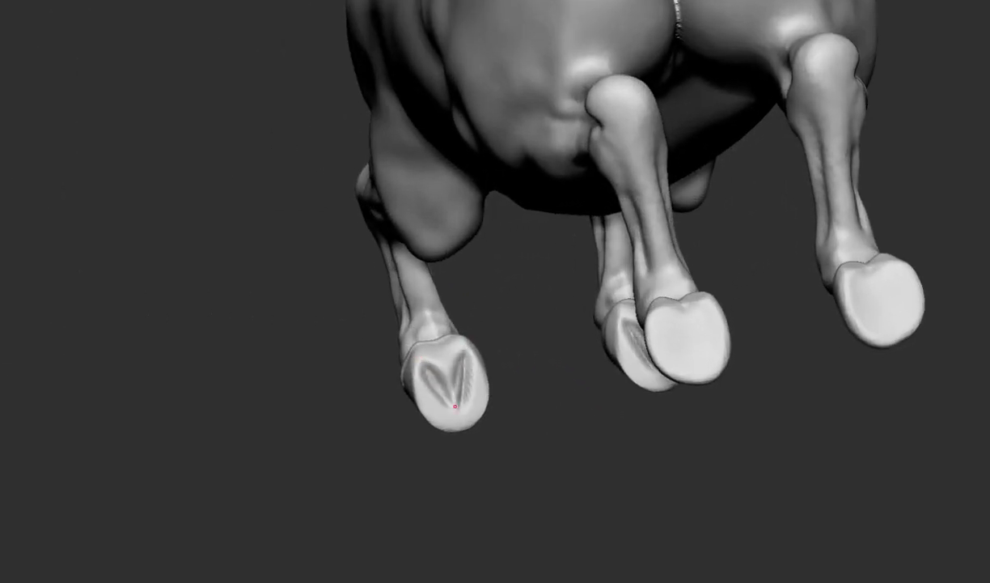
# Orbit beneath the horse to examine all four hoof soles and the bent leg.
pyautogui.moveTo(455, 406)
pyautogui.mouseDown(button='right')
pyautogui.moveTo(438, 342)
pyautogui.moveTo(439, 369)
pyautogui.moveTo(469, 370)
pyautogui.mouseUp(button='right')
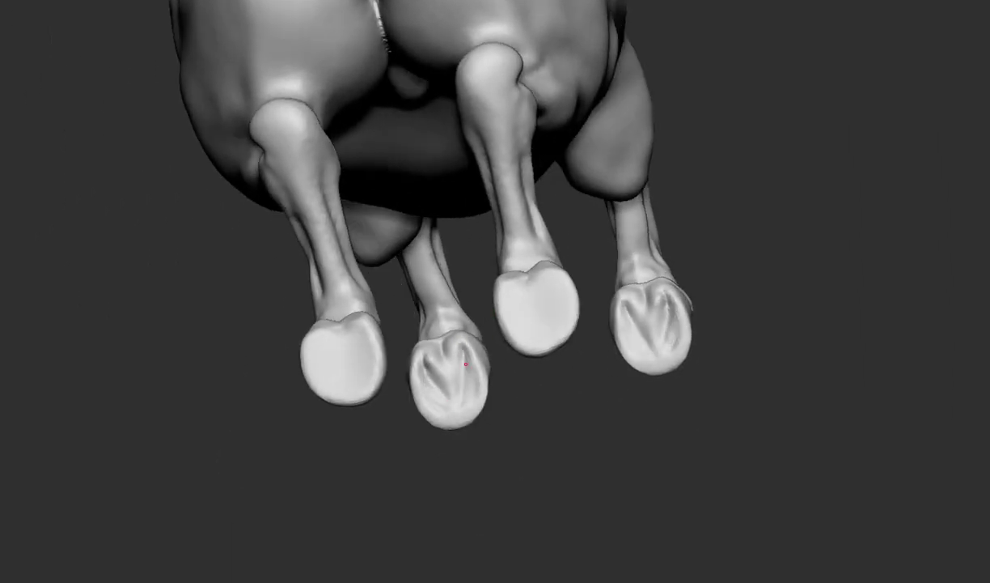
pyautogui.moveTo(543, 323); pyautogui.dragTo(545, 324, button='right')
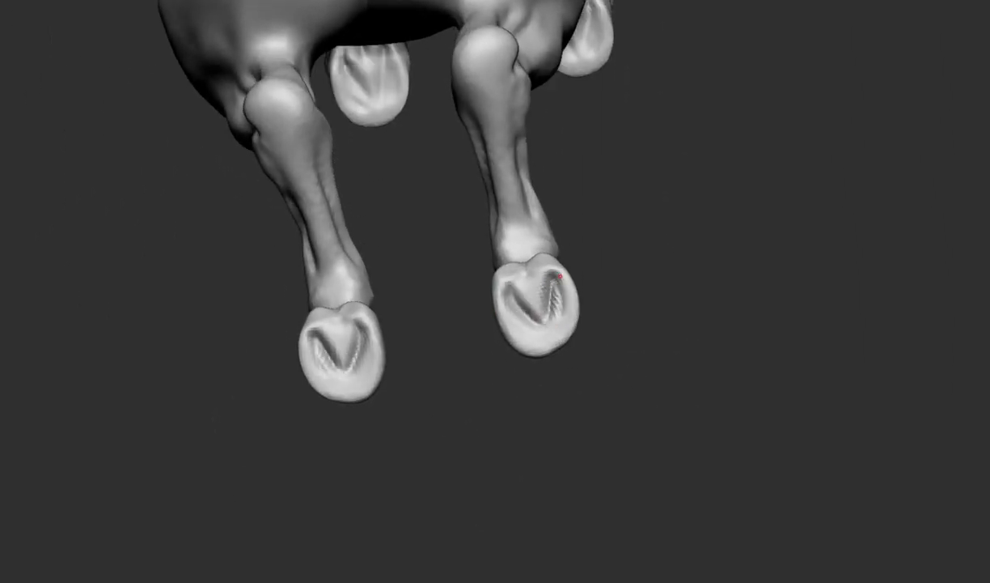
pyautogui.moveTo(526, 266)
pyautogui.mouseDown(button='right')
pyautogui.moveTo(536, 273)
pyautogui.moveTo(567, 256)
pyautogui.mouseUp(button='right')
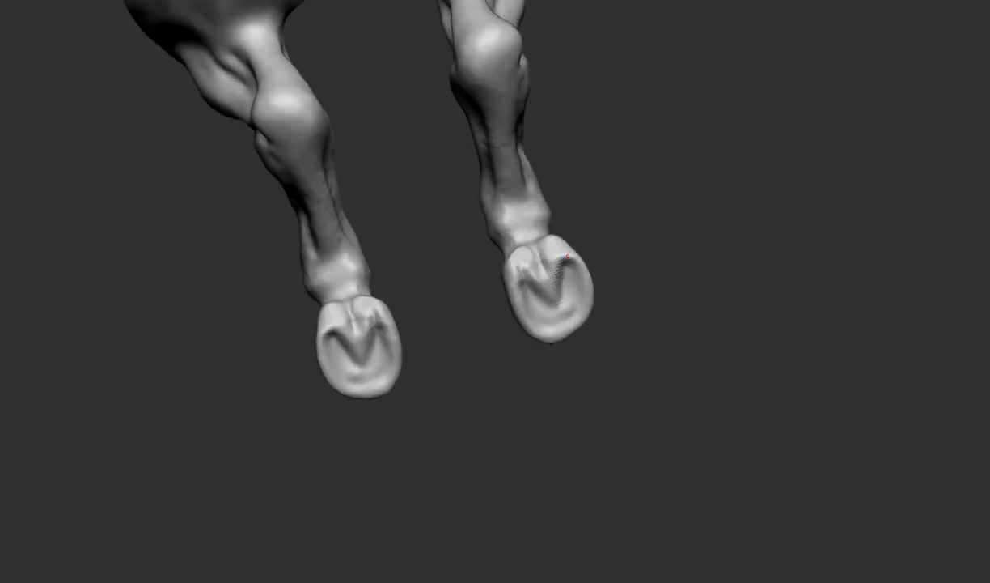
pyautogui.moveTo(318, 305)
pyautogui.mouseDown(button='right')
pyautogui.moveTo(336, 313)
pyautogui.moveTo(375, 280)
pyautogui.moveTo(476, 292)
pyautogui.moveTo(584, 283)
pyautogui.moveTo(586, 260)
pyautogui.moveTo(574, 292)
pyautogui.moveTo(579, 438)
pyautogui.moveTo(564, 412)
pyautogui.mouseUp(button='right')
pyautogui.moveTo(498, 437); pyautogui.dragTo(519, 462, button='right')
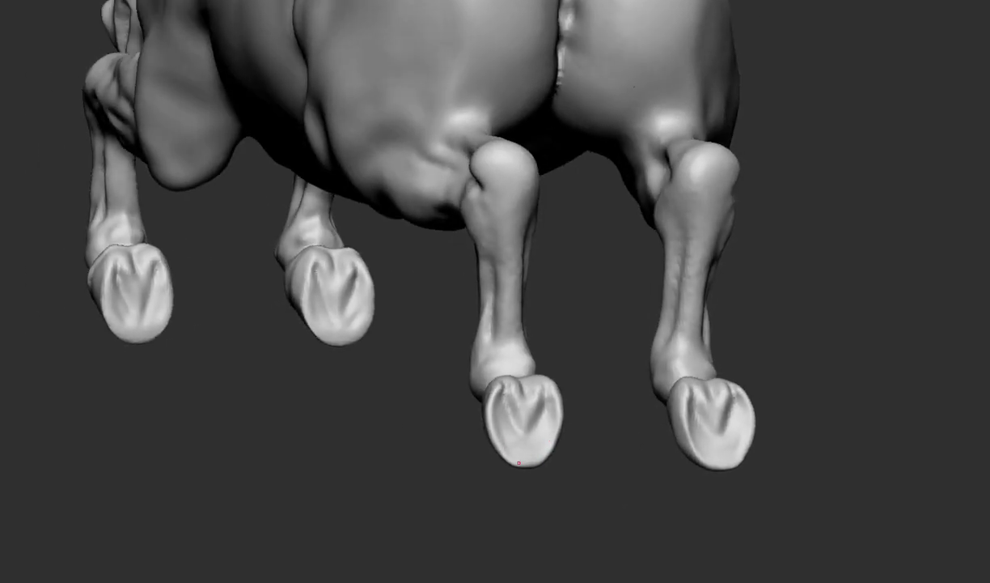
pyautogui.moveTo(489, 394)
pyautogui.mouseDown(button='right')
pyautogui.moveTo(552, 403)
pyautogui.moveTo(509, 411)
pyautogui.mouseUp(button='right')
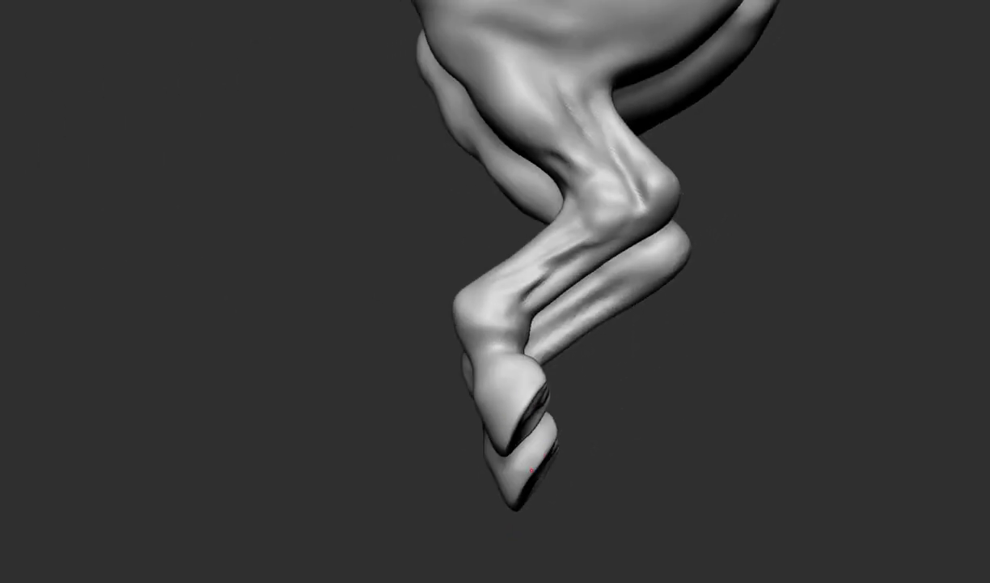
pyautogui.moveTo(532, 469)
pyautogui.mouseDown(button='right')
pyautogui.moveTo(535, 391)
pyautogui.moveTo(520, 344)
pyautogui.moveTo(551, 361)
pyautogui.moveTo(678, 328)
pyautogui.moveTo(673, 345)
pyautogui.moveTo(702, 351)
pyautogui.moveTo(687, 357)
pyautogui.moveTo(691, 348)
pyautogui.mouseUp(button='right')
# Orbit the horse through low-side, top-down and upside-down views back to an upright side view.
pyautogui.moveTo(589, 370)
pyautogui.mouseDown(button='right')
pyautogui.moveTo(586, 356)
pyautogui.moveTo(602, 401)
pyautogui.moveTo(543, 413)
pyautogui.moveTo(532, 462)
pyautogui.moveTo(535, 431)
pyautogui.moveTo(493, 255)
pyautogui.moveTo(715, 350)
pyautogui.moveTo(458, 378)
pyautogui.mouseUp(button='right')
pyautogui.moveTo(439, 334)
pyautogui.mouseDown(button='right')
pyautogui.moveTo(499, 448)
pyautogui.moveTo(482, 389)
pyautogui.mouseUp(button='right')
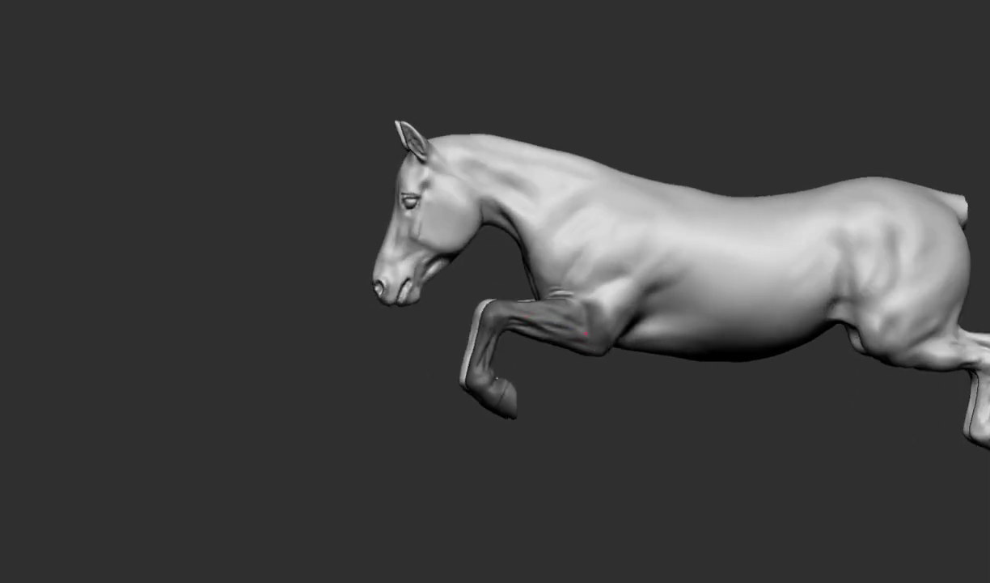
pyautogui.moveTo(659, 275)
pyautogui.mouseDown(button='right')
pyautogui.moveTo(494, 154)
pyautogui.moveTo(506, 152)
pyautogui.moveTo(518, 243)
pyautogui.mouseUp(button='right')
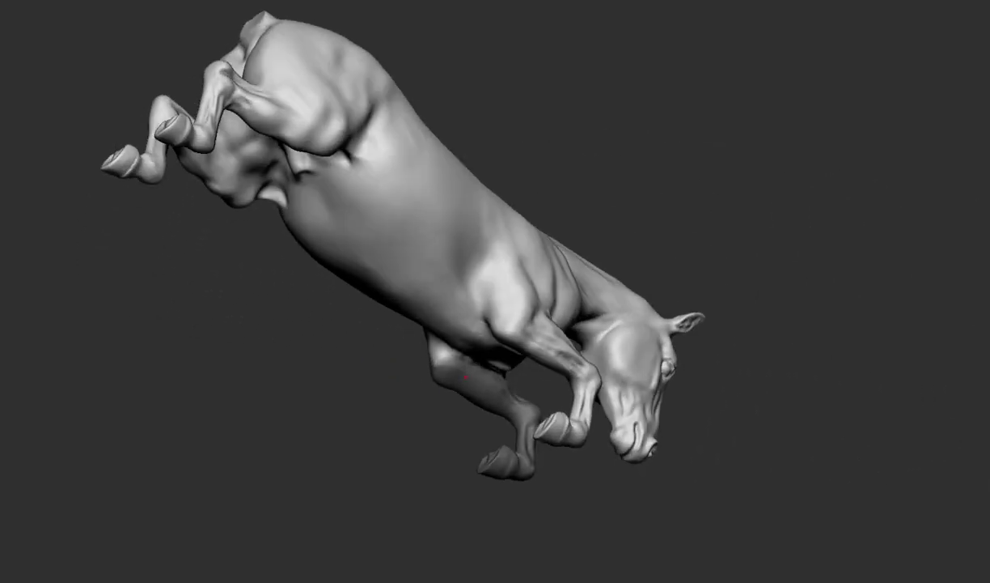
pyautogui.moveTo(502, 393)
pyautogui.mouseDown(button='right')
pyautogui.moveTo(471, 231)
pyautogui.moveTo(473, 307)
pyautogui.moveTo(508, 317)
pyautogui.mouseUp(button='right')
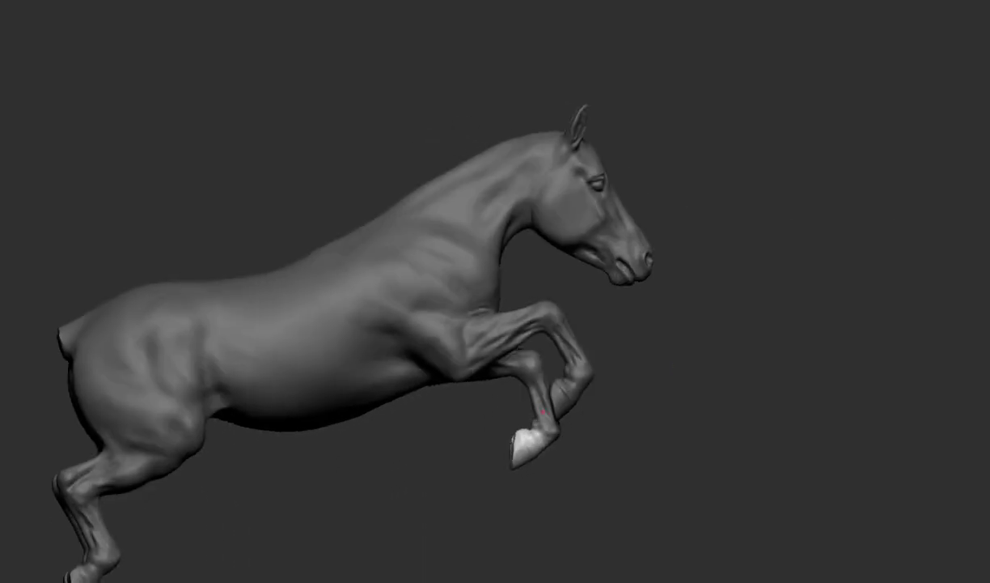
# Orbit the horse from both sides and from above to review the overall pose.
pyautogui.moveTo(705, 407)
pyautogui.mouseDown()
pyautogui.moveTo(610, 400)
pyautogui.moveTo(577, 377)
pyautogui.moveTo(567, 316)
pyautogui.moveTo(542, 293)
pyautogui.moveTo(529, 243)
pyautogui.moveTo(450, 248)
pyautogui.mouseUp()
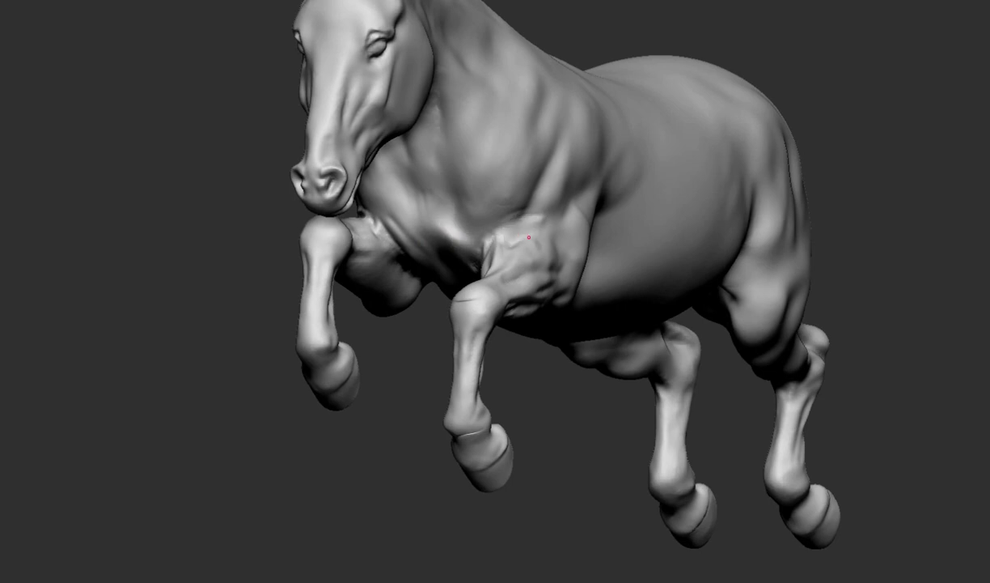
pyautogui.moveTo(528, 237)
pyautogui.mouseDown()
pyautogui.moveTo(507, 243)
pyautogui.moveTo(524, 219)
pyautogui.moveTo(519, 233)
pyautogui.moveTo(589, 220)
pyautogui.moveTo(430, 376)
pyautogui.mouseUp()
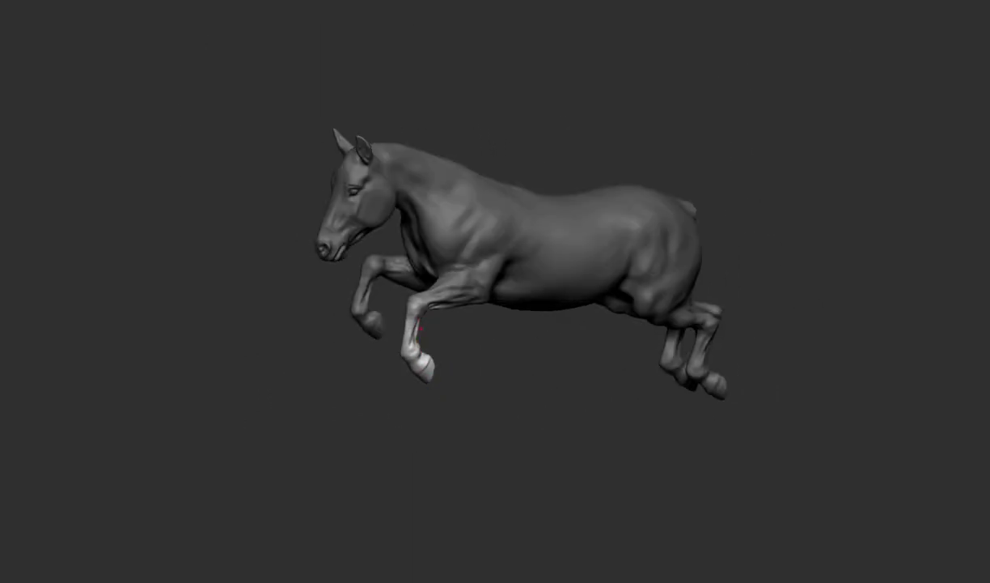
pyautogui.moveTo(437, 306)
pyautogui.mouseDown()
pyautogui.moveTo(364, 341)
pyautogui.moveTo(381, 323)
pyautogui.mouseUp()
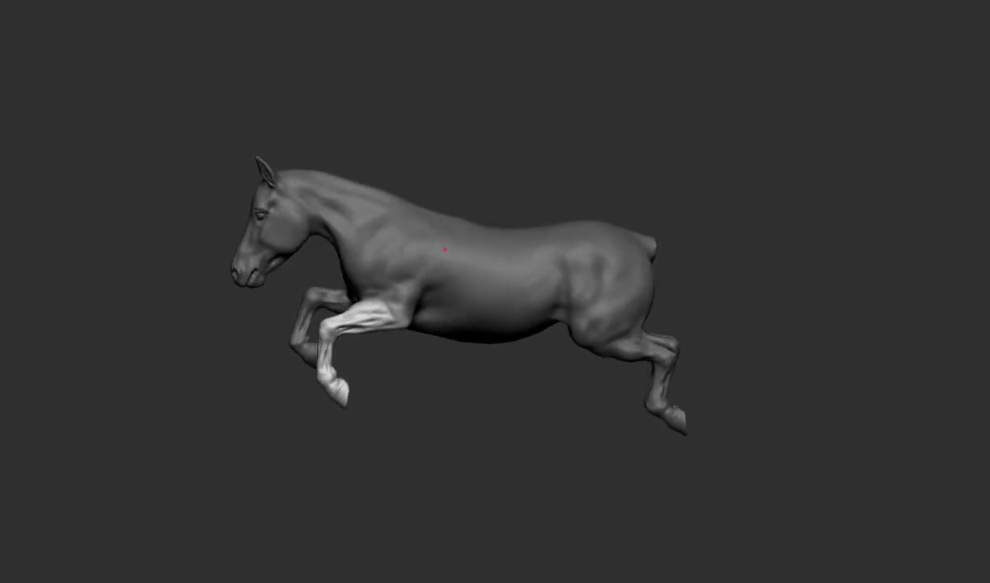
pyautogui.moveTo(444, 249)
pyautogui.mouseDown()
pyautogui.moveTo(485, 390)
pyautogui.moveTo(432, 296)
pyautogui.moveTo(483, 283)
pyautogui.moveTo(442, 283)
pyautogui.moveTo(389, 380)
pyautogui.moveTo(370, 339)
pyautogui.moveTo(441, 342)
pyautogui.moveTo(368, 336)
pyautogui.mouseUp()
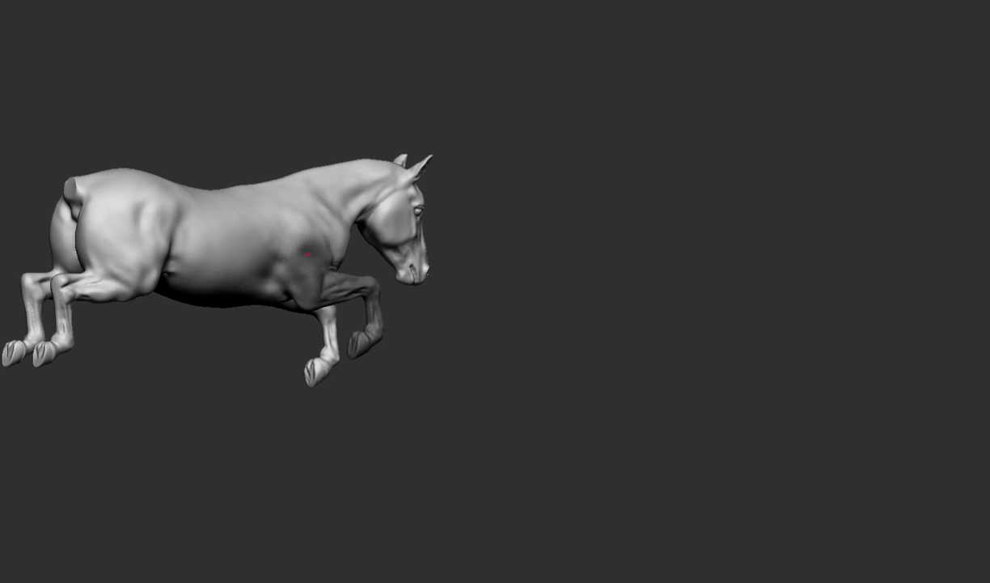
pyautogui.moveTo(339, 254); pyautogui.dragTo(299, 278)
# Compare the foreleg pose from front and side views.
pyautogui.moveTo(342, 232)
pyautogui.mouseDown()
pyautogui.moveTo(288, 245)
pyautogui.moveTo(393, 309)
pyautogui.moveTo(613, 203)
pyautogui.moveTo(571, 269)
pyautogui.moveTo(483, 482)
pyautogui.mouseUp()
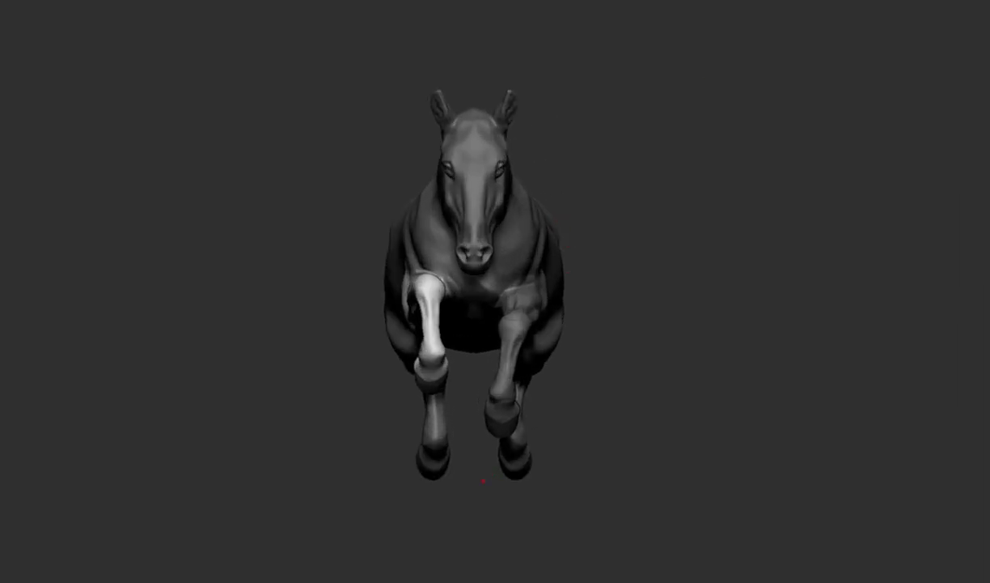
pyautogui.moveTo(502, 280); pyautogui.dragTo(534, 228)
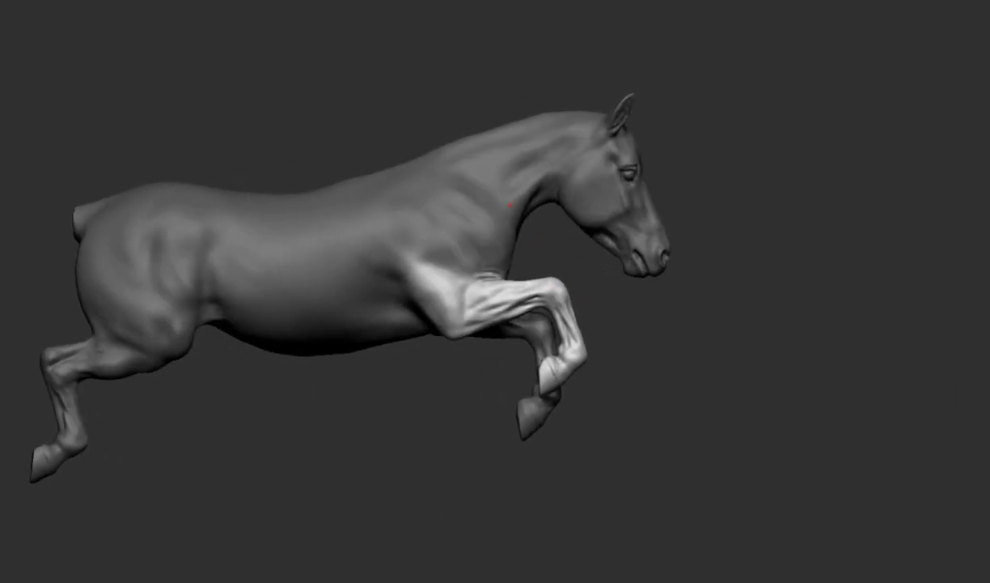
pyautogui.moveTo(549, 275)
pyautogui.mouseDown()
pyautogui.moveTo(473, 280)
pyautogui.moveTo(680, 242)
pyautogui.moveTo(489, 235)
pyautogui.moveTo(436, 283)
pyautogui.moveTo(453, 275)
pyautogui.moveTo(660, 305)
pyautogui.moveTo(518, 283)
pyautogui.moveTo(609, 260)
pyautogui.moveTo(557, 276)
pyautogui.mouseUp()
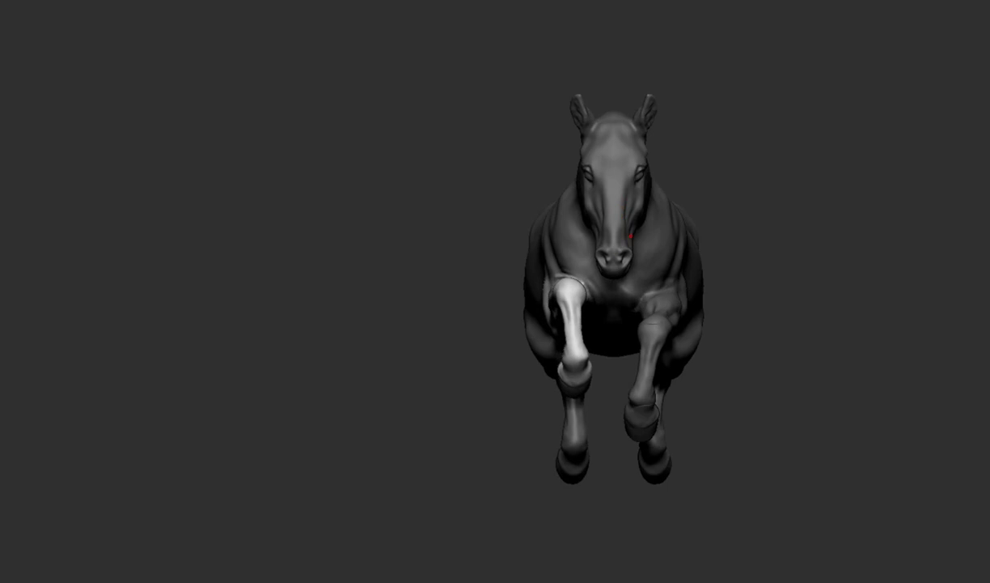
pyautogui.moveTo(630, 236)
pyautogui.mouseDown()
pyautogui.moveTo(683, 268)
pyautogui.moveTo(631, 259)
pyautogui.moveTo(699, 281)
pyautogui.moveTo(809, 273)
pyautogui.moveTo(709, 272)
pyautogui.moveTo(599, 460)
pyautogui.mouseUp()
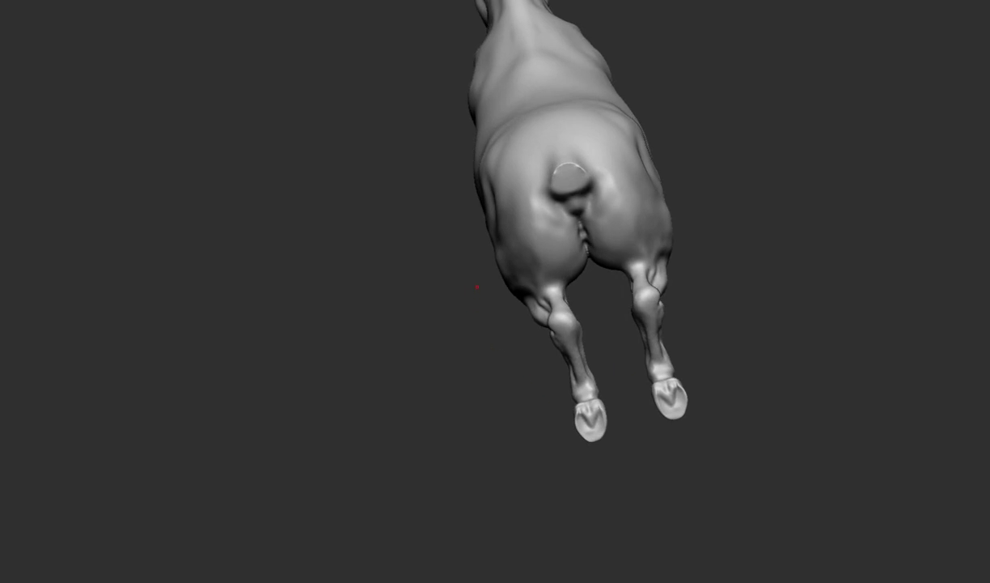
# Orbit from the left side view around the rear and underside to review the jump.
pyautogui.moveTo(478, 286); pyautogui.dragTo(599, 260)
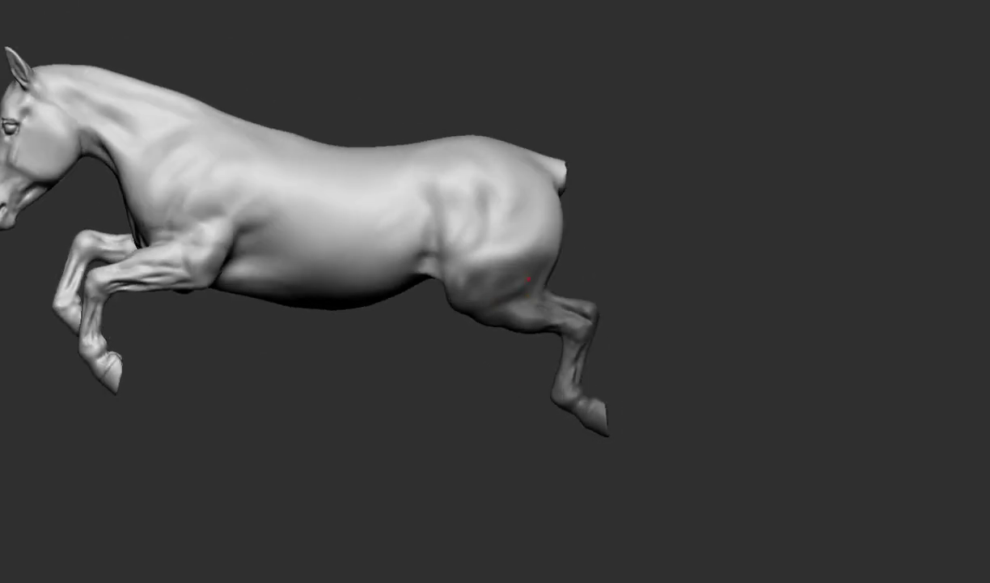
pyautogui.moveTo(463, 251)
pyautogui.mouseDown()
pyautogui.moveTo(519, 261)
pyautogui.moveTo(555, 330)
pyautogui.mouseUp()
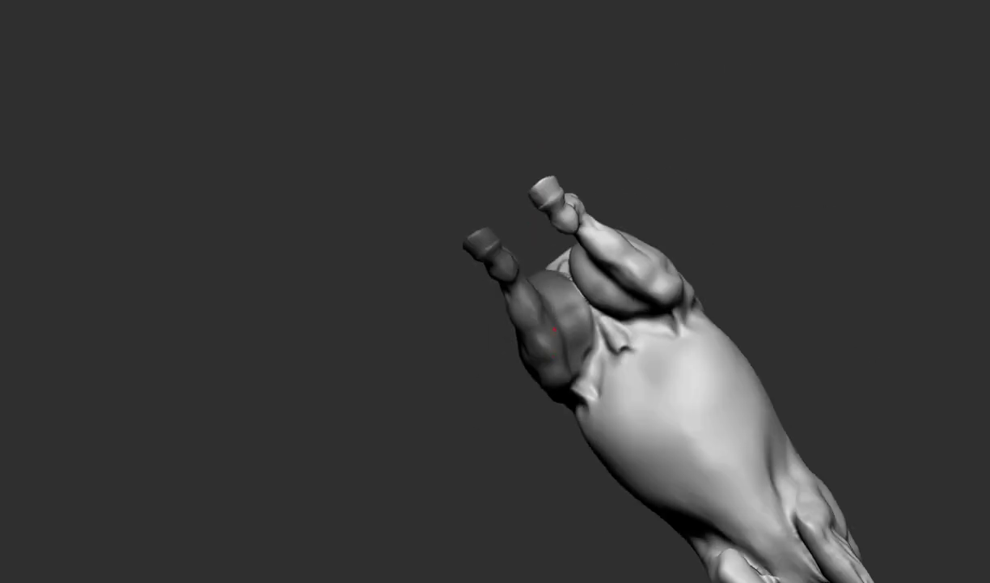
pyautogui.moveTo(559, 384)
pyautogui.mouseDown()
pyautogui.moveTo(674, 332)
pyautogui.moveTo(682, 367)
pyautogui.moveTo(537, 319)
pyautogui.moveTo(624, 346)
pyautogui.mouseUp()
pyautogui.moveTo(609, 281)
pyautogui.mouseDown()
pyautogui.moveTo(619, 168)
pyautogui.moveTo(628, 379)
pyautogui.mouseUp()
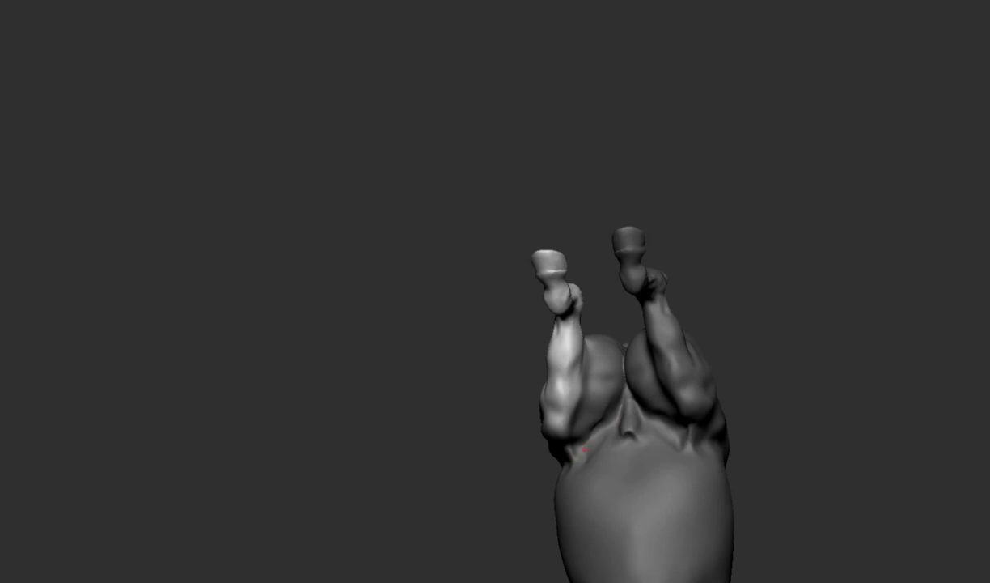
pyautogui.moveTo(584, 449)
pyautogui.mouseDown()
pyautogui.moveTo(662, 352)
pyautogui.moveTo(583, 368)
pyautogui.moveTo(585, 349)
pyautogui.moveTo(595, 373)
pyautogui.mouseUp()
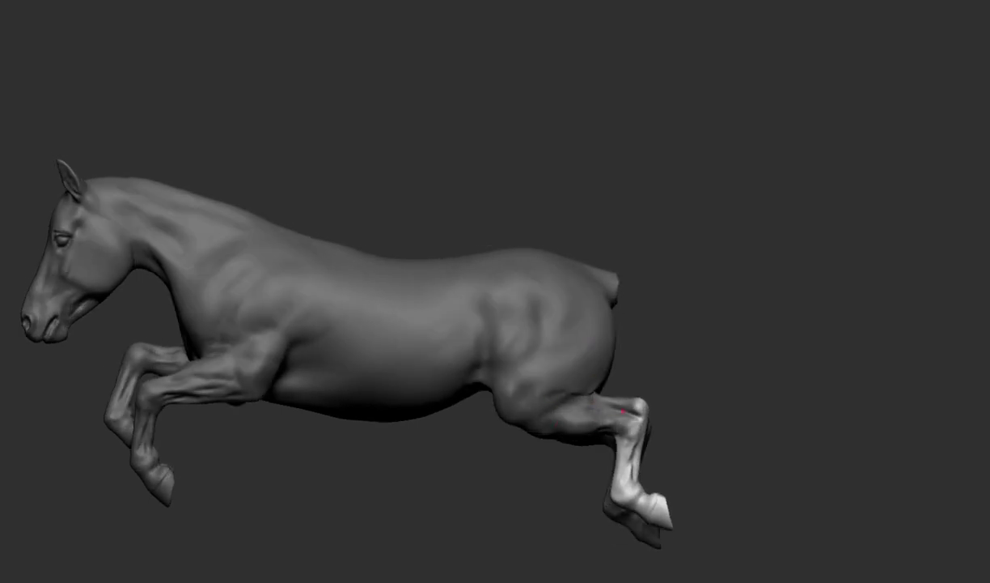
# Inspect the hind legs from rear, below and steep angles, ending with the horse facing right.
pyautogui.moveTo(511, 303); pyautogui.dragTo(704, 294)
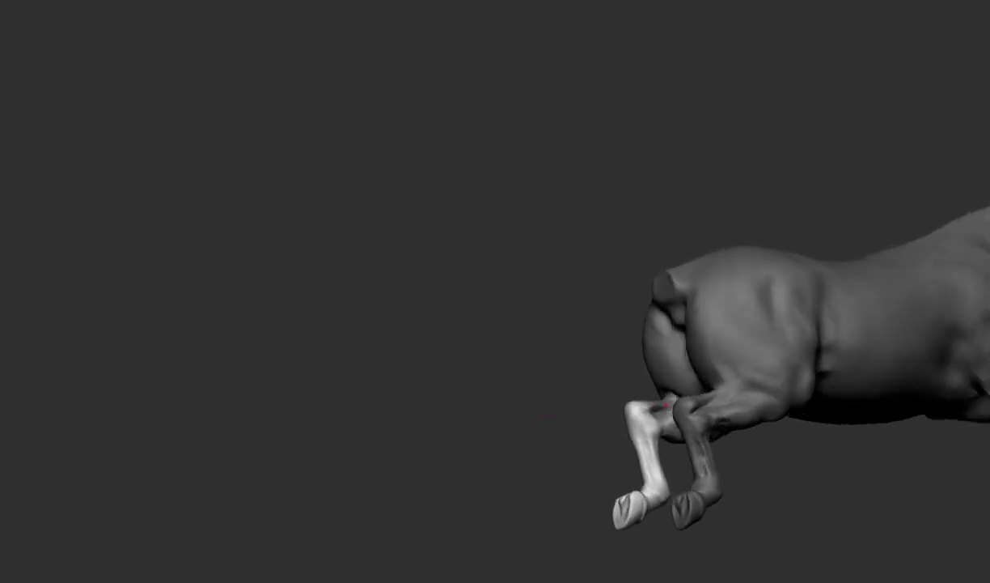
pyautogui.moveTo(678, 411)
pyautogui.mouseDown()
pyautogui.moveTo(736, 449)
pyautogui.moveTo(766, 494)
pyautogui.mouseUp()
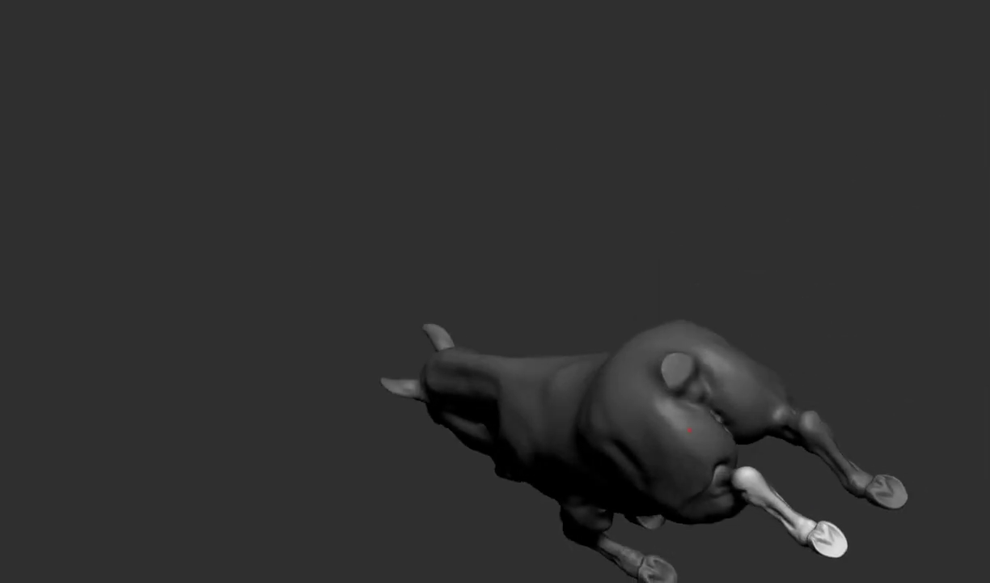
pyautogui.moveTo(678, 576)
pyautogui.mouseDown()
pyautogui.moveTo(733, 438)
pyautogui.moveTo(752, 266)
pyautogui.moveTo(485, 177)
pyautogui.moveTo(642, 232)
pyautogui.mouseUp()
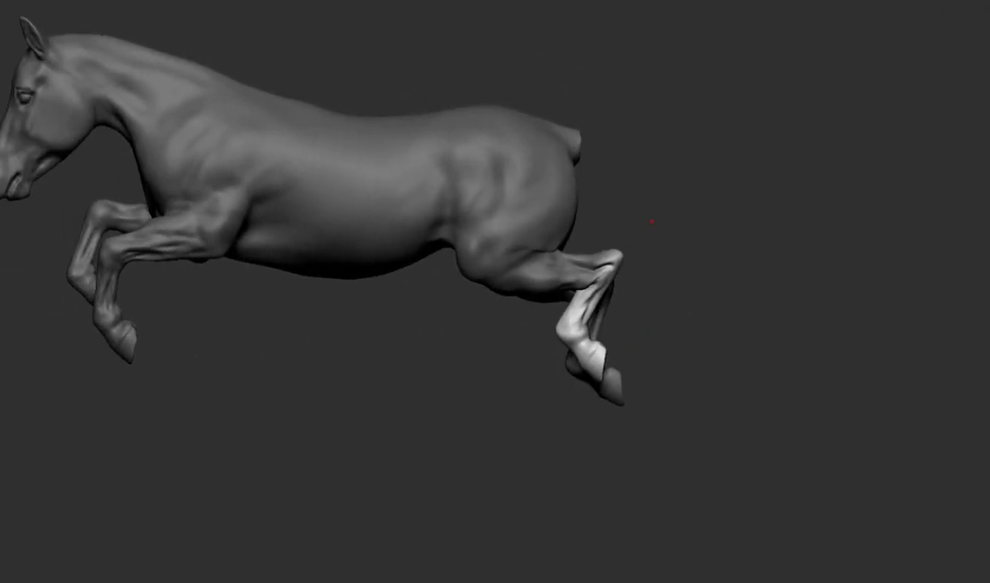
pyautogui.moveTo(571, 279)
pyautogui.mouseDown()
pyautogui.moveTo(549, 381)
pyautogui.moveTo(595, 346)
pyautogui.mouseUp()
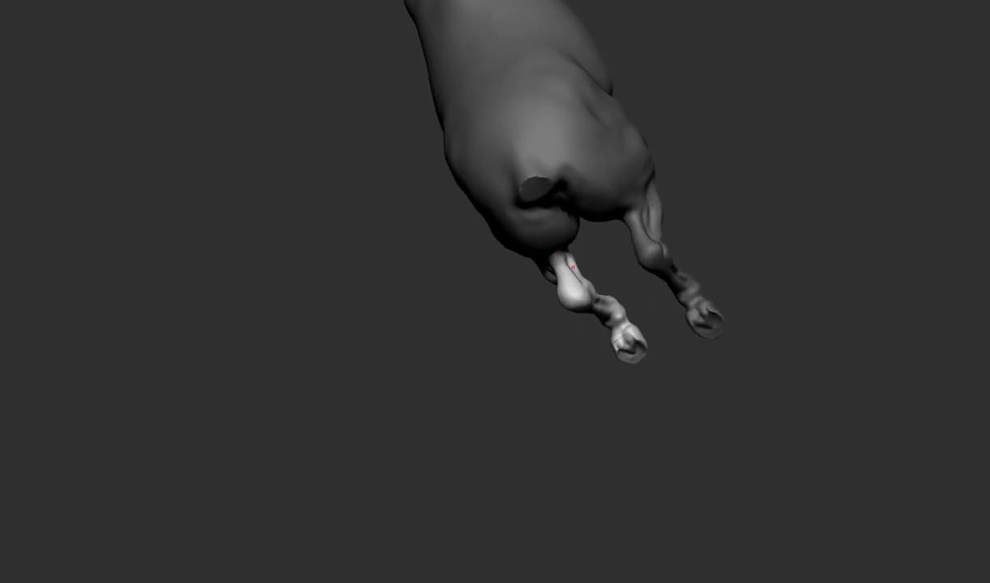
pyautogui.moveTo(573, 267)
pyautogui.mouseDown()
pyautogui.moveTo(481, 313)
pyautogui.moveTo(467, 283)
pyautogui.mouseUp()
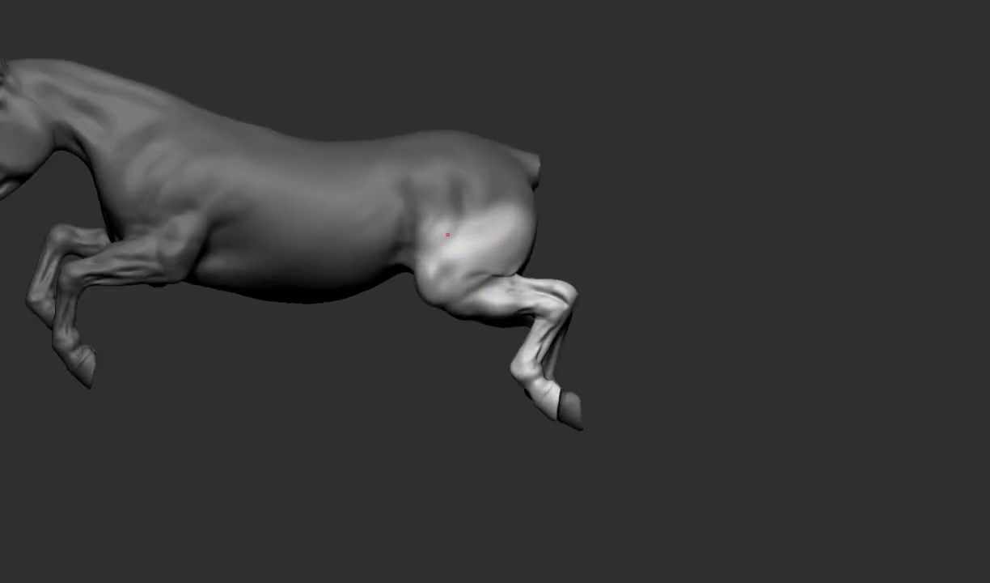
pyautogui.moveTo(447, 234); pyautogui.dragTo(451, 300)
pyautogui.moveTo(476, 365); pyautogui.dragTo(544, 220)
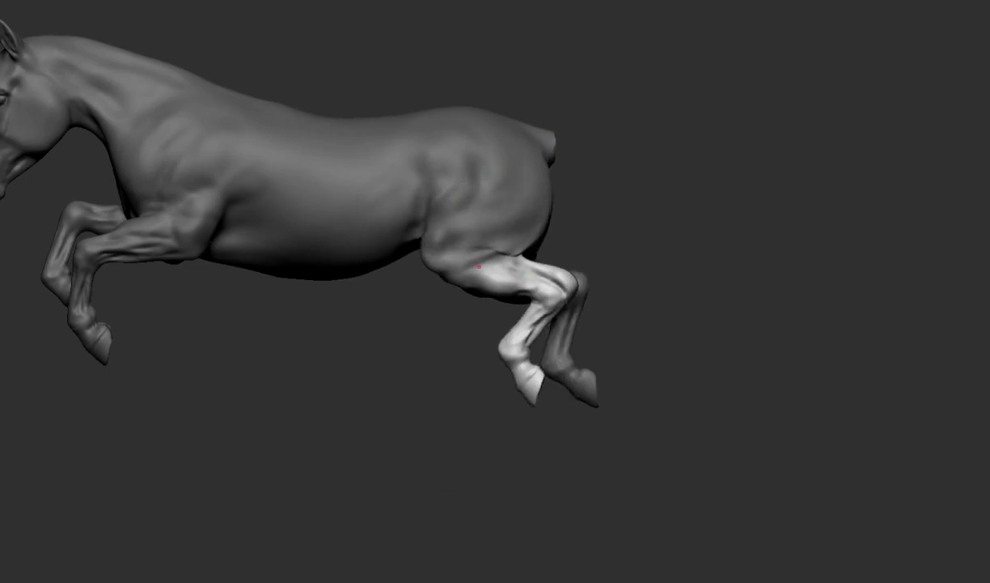
pyautogui.moveTo(479, 265)
pyautogui.mouseDown()
pyautogui.moveTo(398, 256)
pyautogui.moveTo(433, 160)
pyautogui.moveTo(511, 68)
pyautogui.moveTo(767, 214)
pyautogui.mouseUp()
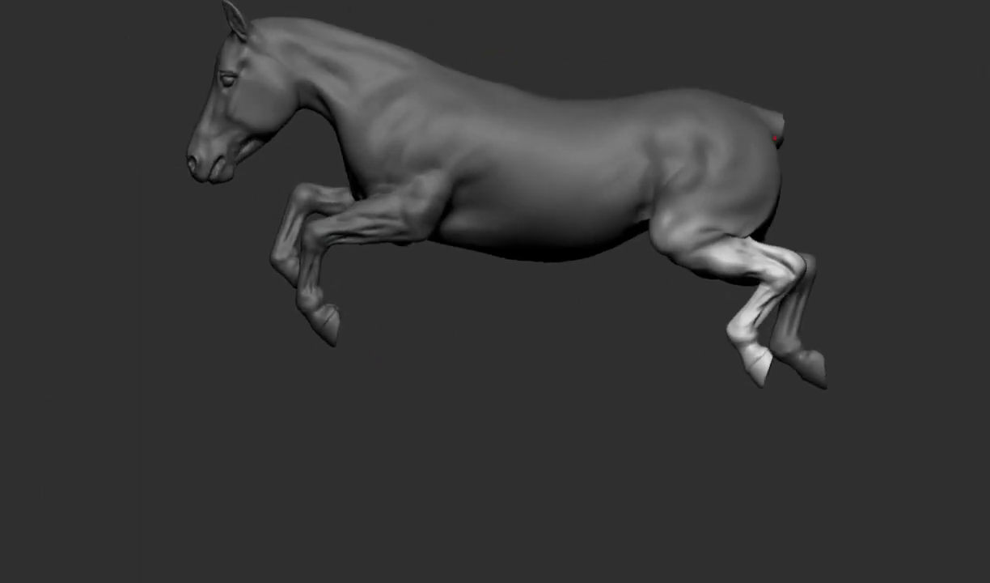
pyautogui.moveTo(740, 175)
pyautogui.mouseDown()
pyautogui.moveTo(617, 259)
pyautogui.moveTo(362, 377)
pyautogui.moveTo(607, 401)
pyautogui.moveTo(538, 326)
pyautogui.moveTo(676, 317)
pyautogui.moveTo(549, 178)
pyautogui.moveTo(545, 205)
pyautogui.moveTo(595, 254)
pyautogui.mouseUp()
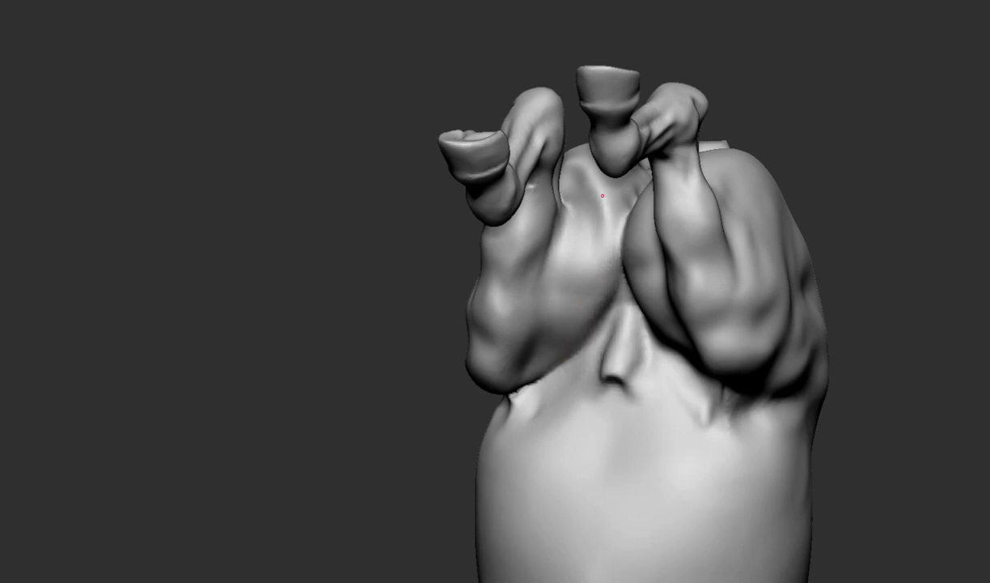
pyautogui.moveTo(602, 195); pyautogui.dragTo(591, 234)
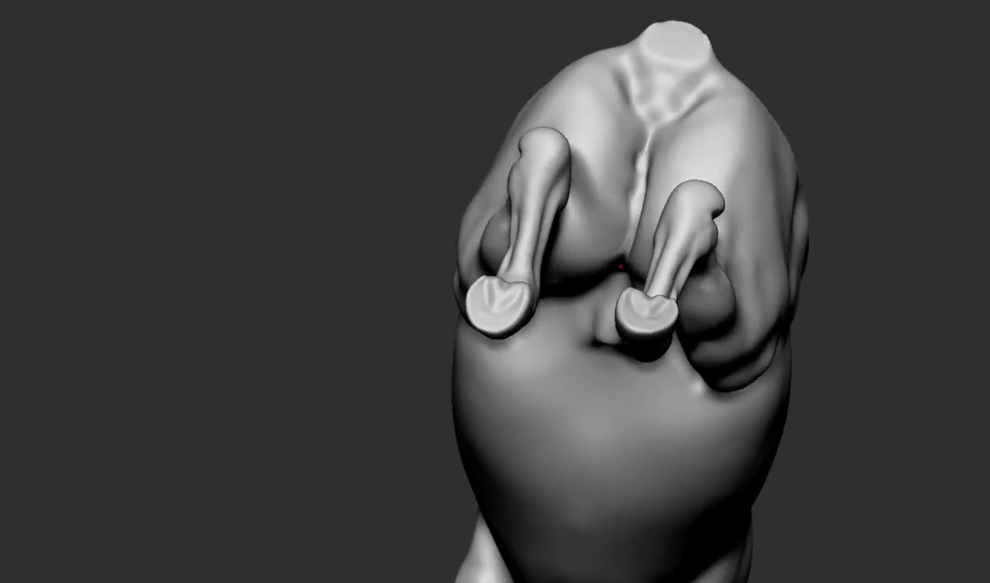
pyautogui.moveTo(620, 266); pyautogui.dragTo(629, 187)
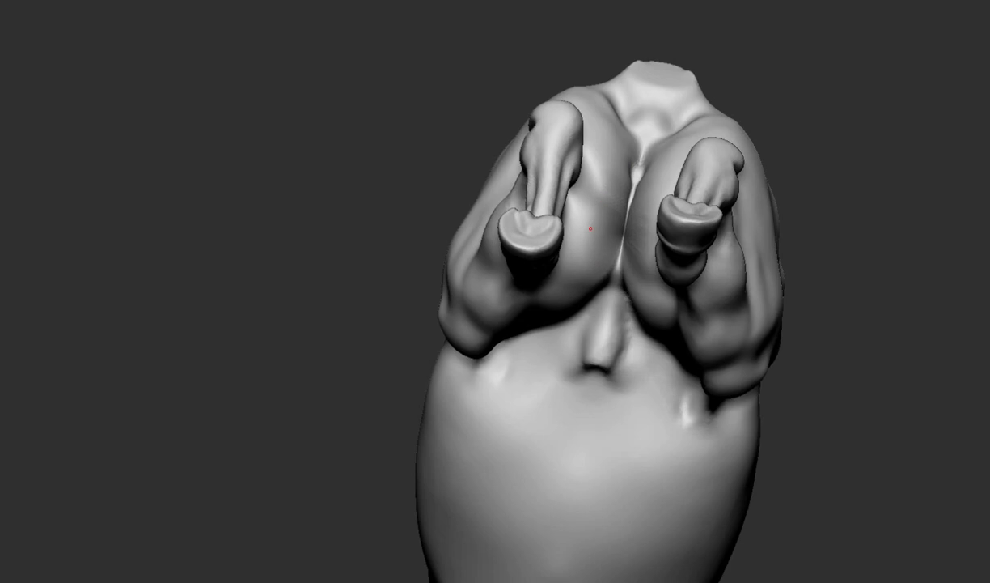
pyautogui.moveTo(590, 229)
pyautogui.mouseDown()
pyautogui.moveTo(593, 146)
pyautogui.moveTo(602, 179)
pyautogui.moveTo(596, 165)
pyautogui.moveTo(576, 184)
pyautogui.moveTo(575, 139)
pyautogui.moveTo(643, 162)
pyautogui.moveTo(715, 168)
pyautogui.moveTo(573, 338)
pyautogui.moveTo(558, 280)
pyautogui.moveTo(608, 219)
pyautogui.moveTo(550, 249)
pyautogui.mouseUp()
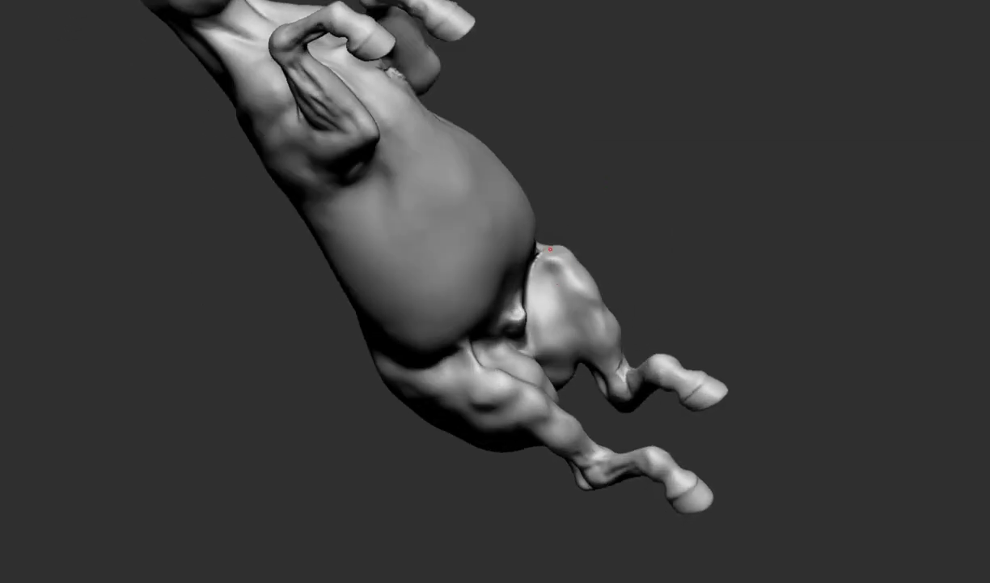
pyautogui.moveTo(556, 295)
pyautogui.mouseDown()
pyautogui.moveTo(592, 289)
pyautogui.moveTo(553, 254)
pyautogui.moveTo(579, 306)
pyautogui.moveTo(571, 268)
pyautogui.moveTo(644, 263)
pyautogui.mouseUp()
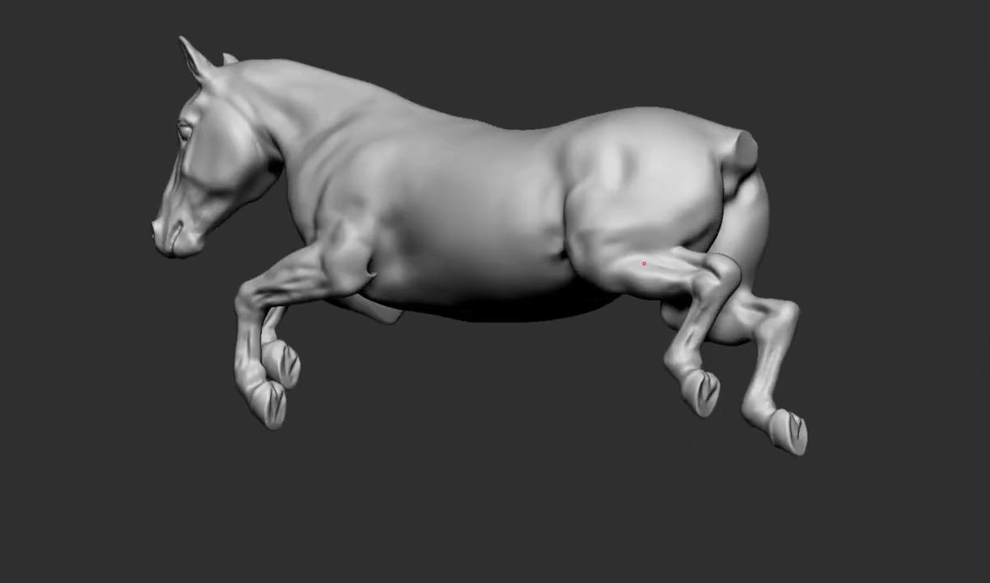
pyautogui.scroll(-2, 634, 252)
pyautogui.scroll(5, 763, 305)
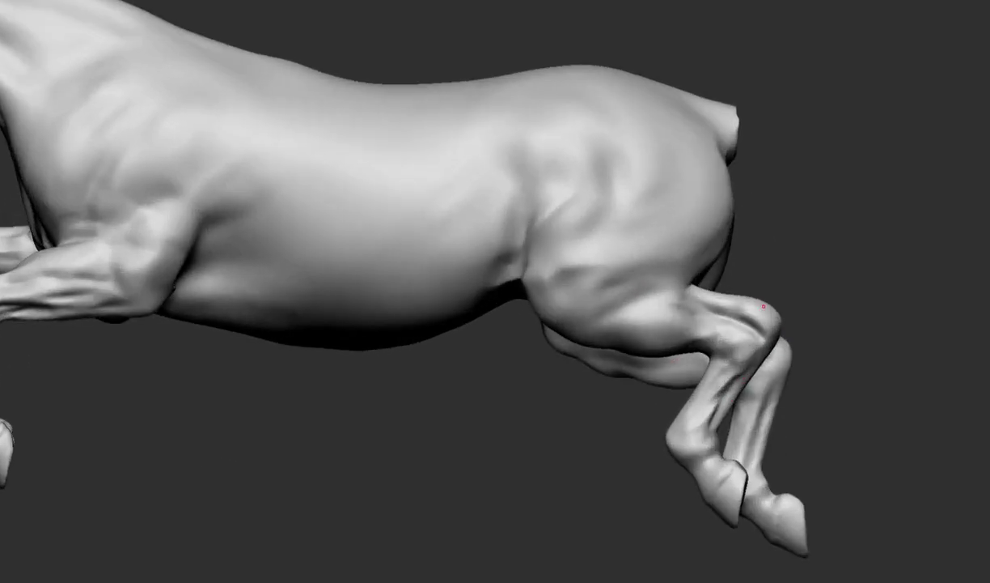
pyautogui.scroll(-3, 761, 301)
pyautogui.moveTo(760, 301)
pyautogui.mouseDown()
pyautogui.moveTo(810, 275)
pyautogui.moveTo(588, 209)
pyautogui.moveTo(537, 243)
pyautogui.moveTo(478, 255)
pyautogui.moveTo(496, 329)
pyautogui.mouseUp()
pyautogui.scroll(2, 819, 269)
pyautogui.scroll(-2, 819, 269)
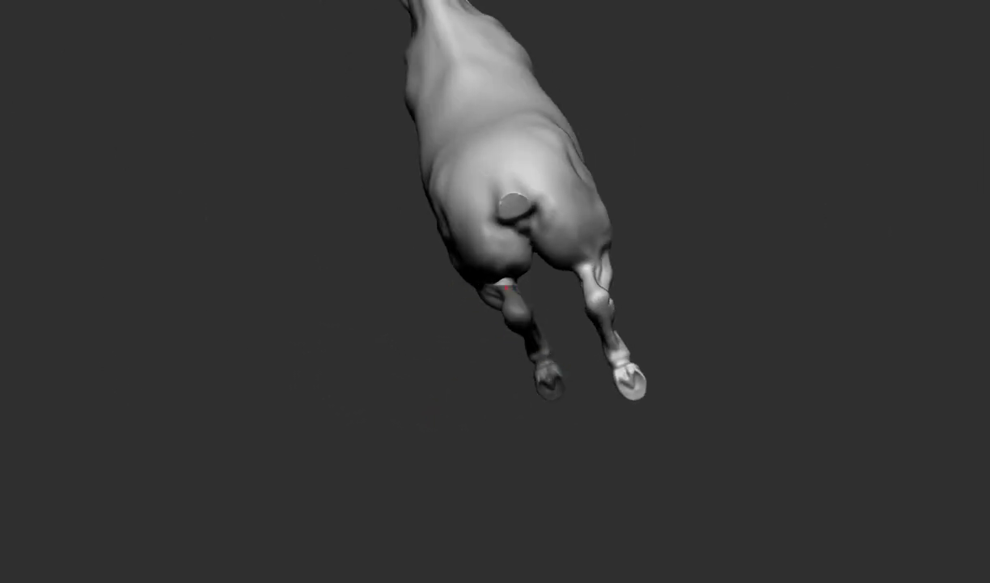
pyautogui.moveTo(502, 291)
pyautogui.mouseDown()
pyautogui.moveTo(435, 309)
pyautogui.moveTo(451, 343)
pyautogui.moveTo(454, 295)
pyautogui.moveTo(441, 280)
pyautogui.moveTo(424, 330)
pyautogui.moveTo(439, 303)
pyautogui.mouseUp()
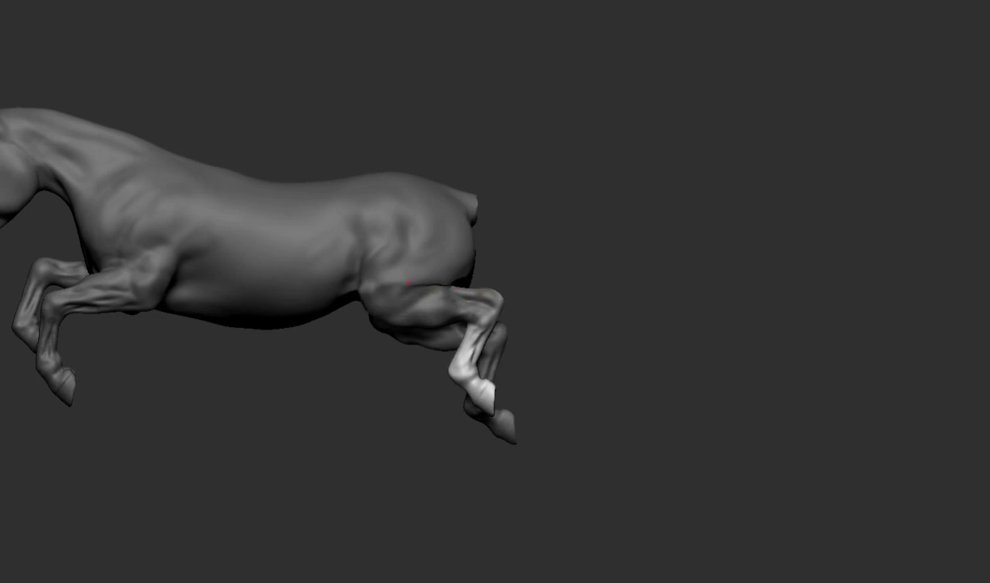
pyautogui.moveTo(473, 318)
pyautogui.mouseDown()
pyautogui.moveTo(447, 150)
pyautogui.moveTo(356, 210)
pyautogui.mouseUp()
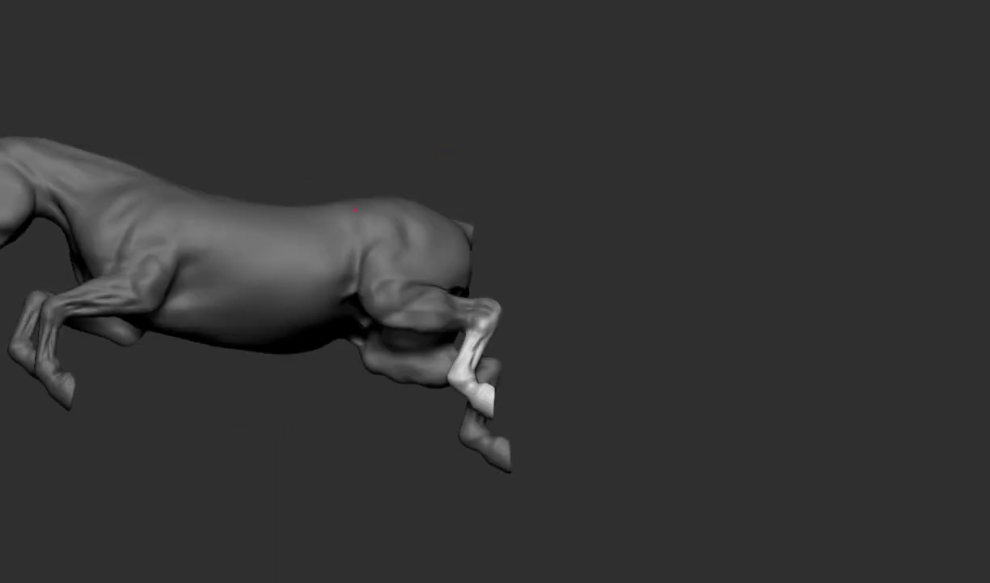
pyautogui.moveTo(456, 338)
pyautogui.mouseDown()
pyautogui.moveTo(453, 154)
pyautogui.moveTo(443, 370)
pyautogui.moveTo(421, 464)
pyautogui.moveTo(387, 135)
pyautogui.mouseUp()
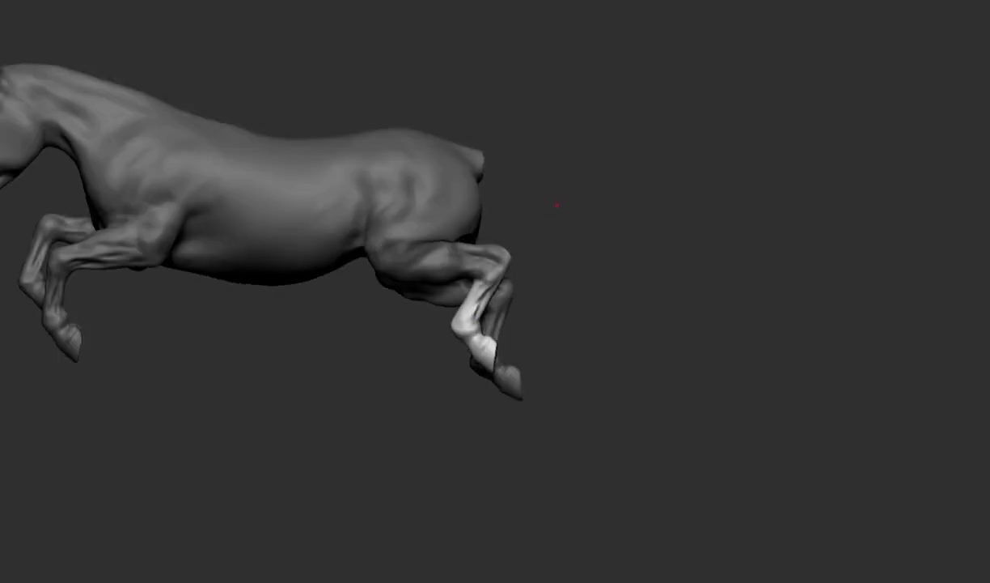
pyautogui.scroll(1, 452, 272)
pyautogui.scroll(1, 451, 272)
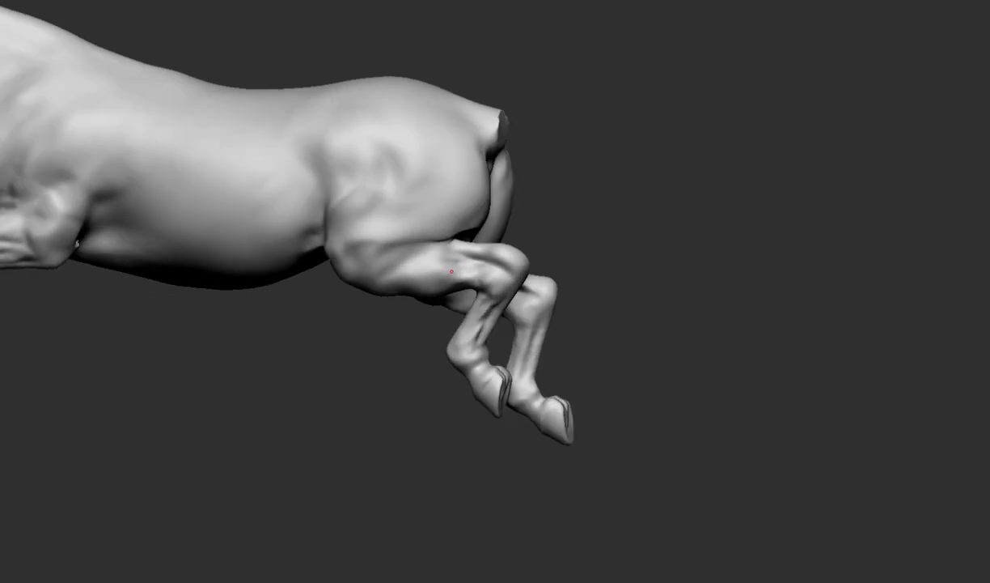
pyautogui.moveTo(452, 272); pyautogui.dragTo(472, 235)
pyautogui.moveTo(398, 259)
pyautogui.mouseDown()
pyautogui.moveTo(488, 288)
pyautogui.moveTo(482, 481)
pyautogui.moveTo(516, 493)
pyautogui.mouseUp()
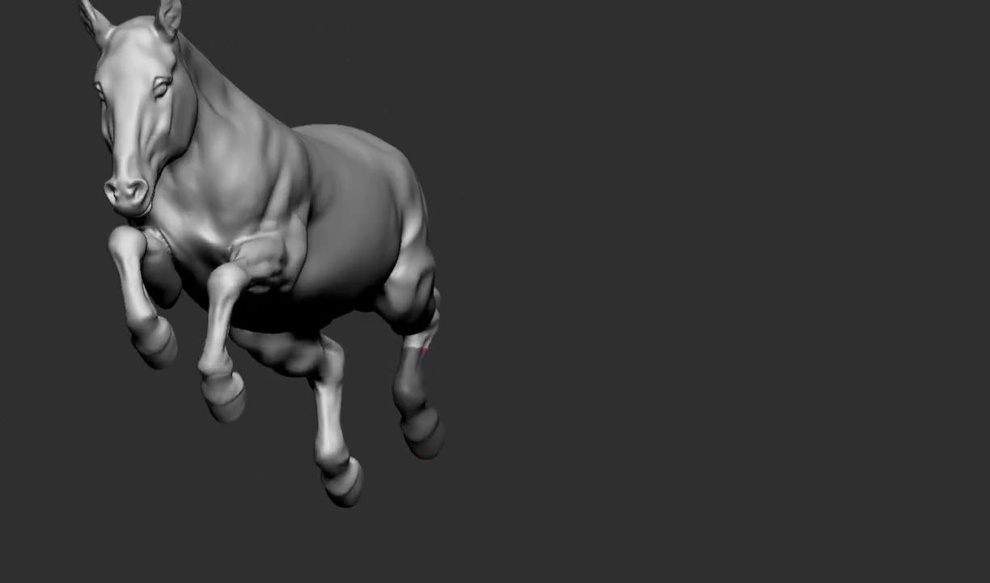
pyautogui.moveTo(423, 350)
pyautogui.mouseDown()
pyautogui.moveTo(411, 392)
pyautogui.moveTo(459, 301)
pyautogui.moveTo(343, 406)
pyautogui.mouseUp()
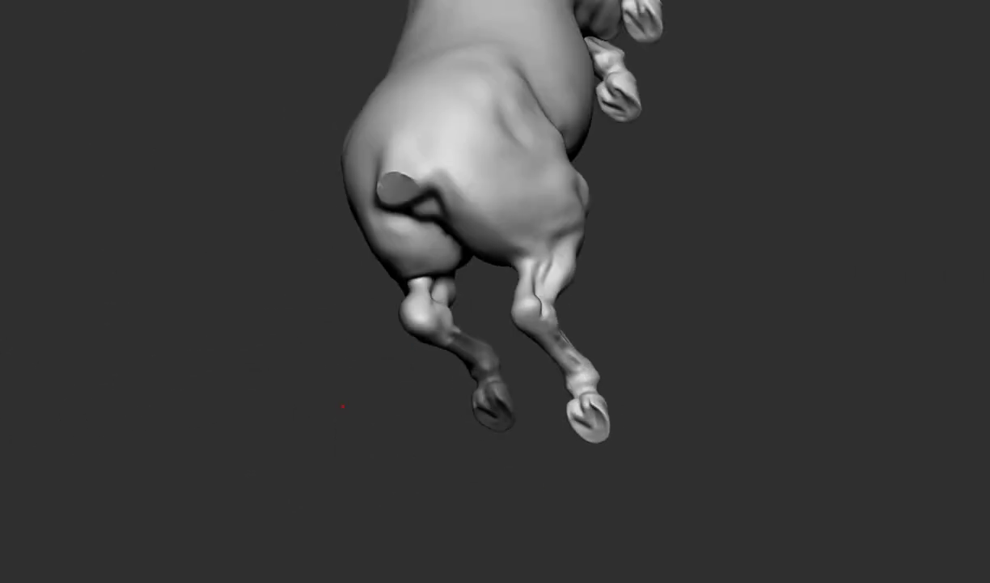
pyautogui.moveTo(435, 313)
pyautogui.mouseDown()
pyautogui.moveTo(492, 341)
pyautogui.moveTo(582, 424)
pyautogui.mouseUp()
pyautogui.moveTo(583, 374)
pyautogui.mouseDown()
pyautogui.moveTo(700, 399)
pyautogui.moveTo(682, 520)
pyautogui.mouseUp()
pyautogui.moveTo(682, 415); pyautogui.dragTo(791, 174)
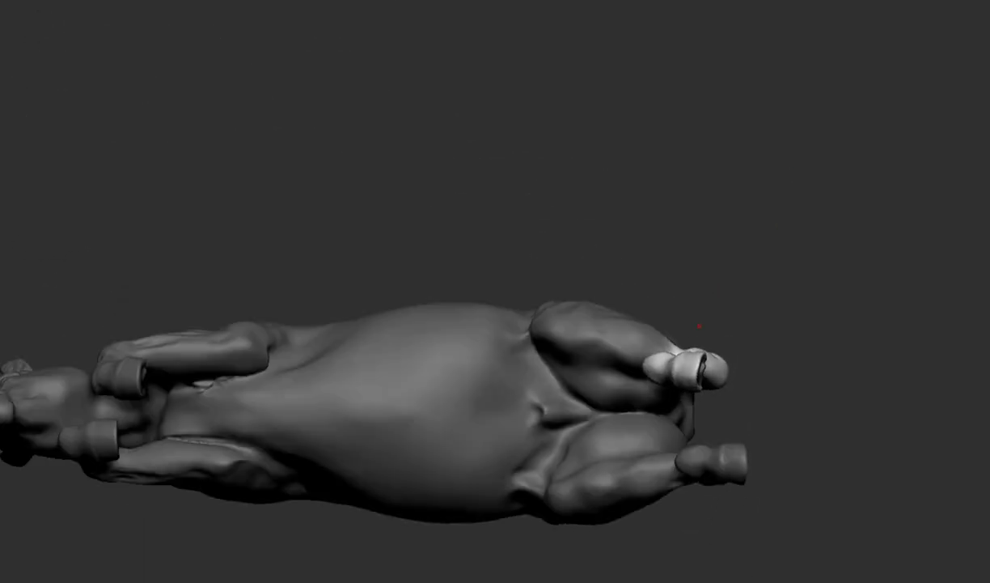
pyautogui.moveTo(700, 327)
pyautogui.mouseDown()
pyautogui.moveTo(666, 395)
pyautogui.moveTo(782, 137)
pyautogui.mouseUp()
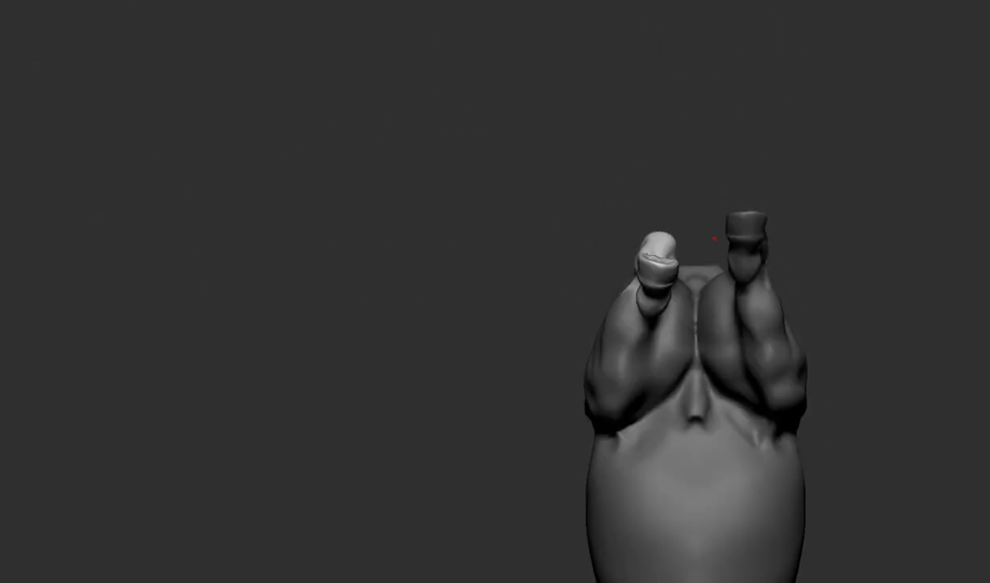
pyautogui.moveTo(714, 239)
pyautogui.mouseDown()
pyautogui.moveTo(774, 317)
pyautogui.moveTo(759, 314)
pyautogui.moveTo(749, 334)
pyautogui.moveTo(797, 404)
pyautogui.moveTo(822, 504)
pyautogui.moveTo(738, 259)
pyautogui.moveTo(752, 255)
pyautogui.moveTo(785, 449)
pyautogui.moveTo(877, 267)
pyautogui.moveTo(809, 340)
pyautogui.moveTo(874, 243)
pyautogui.moveTo(675, 204)
pyautogui.moveTo(439, 280)
pyautogui.moveTo(519, 298)
pyautogui.moveTo(617, 193)
pyautogui.moveTo(655, 321)
pyautogui.moveTo(597, 254)
pyautogui.moveTo(578, 300)
pyautogui.moveTo(599, 287)
pyautogui.moveTo(664, 291)
pyautogui.moveTo(575, 299)
pyautogui.moveTo(593, 418)
pyautogui.moveTo(569, 294)
pyautogui.moveTo(648, 243)
pyautogui.moveTo(632, 251)
pyautogui.moveTo(690, 314)
pyautogui.moveTo(536, 262)
pyautogui.mouseUp()
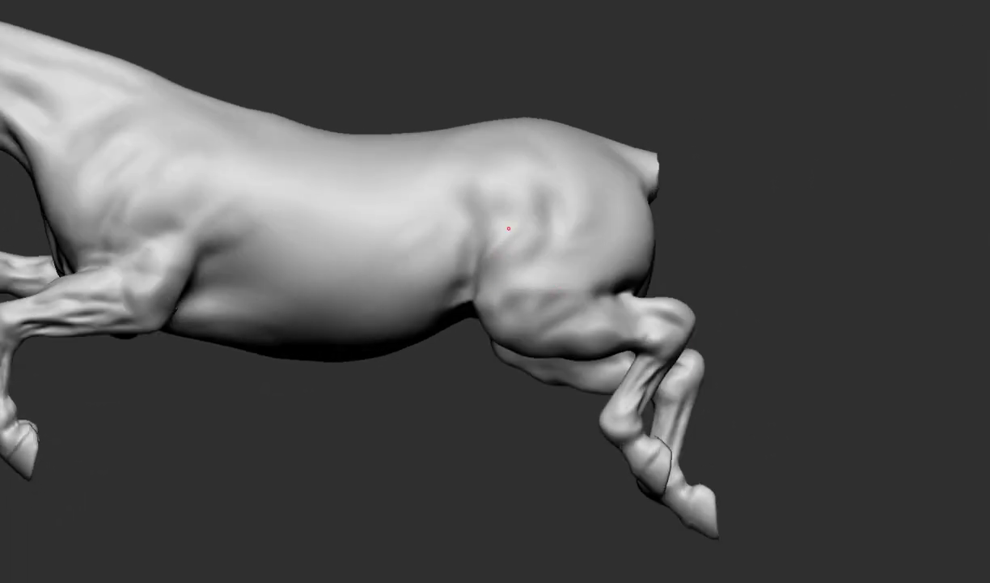
pyautogui.moveTo(508, 228)
pyautogui.mouseDown()
pyautogui.moveTo(617, 293)
pyautogui.moveTo(647, 339)
pyautogui.moveTo(660, 324)
pyautogui.moveTo(634, 322)
pyautogui.mouseUp()
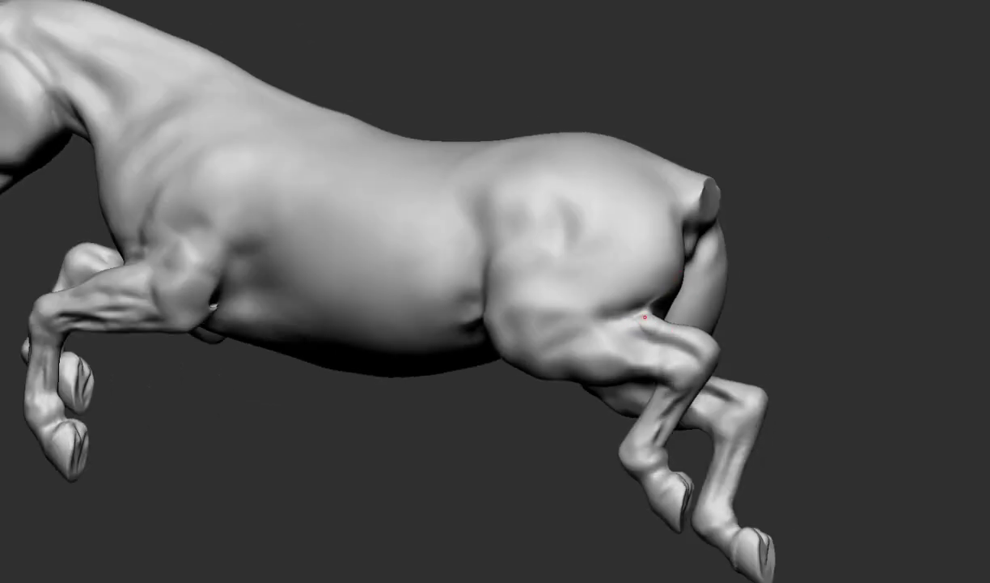
pyautogui.moveTo(644, 317)
pyautogui.mouseDown()
pyautogui.moveTo(674, 398)
pyautogui.moveTo(722, 338)
pyautogui.moveTo(697, 301)
pyautogui.moveTo(751, 303)
pyautogui.moveTo(714, 359)
pyautogui.moveTo(720, 350)
pyautogui.moveTo(730, 413)
pyautogui.moveTo(706, 359)
pyautogui.moveTo(686, 358)
pyautogui.moveTo(717, 332)
pyautogui.moveTo(794, 323)
pyautogui.mouseUp()
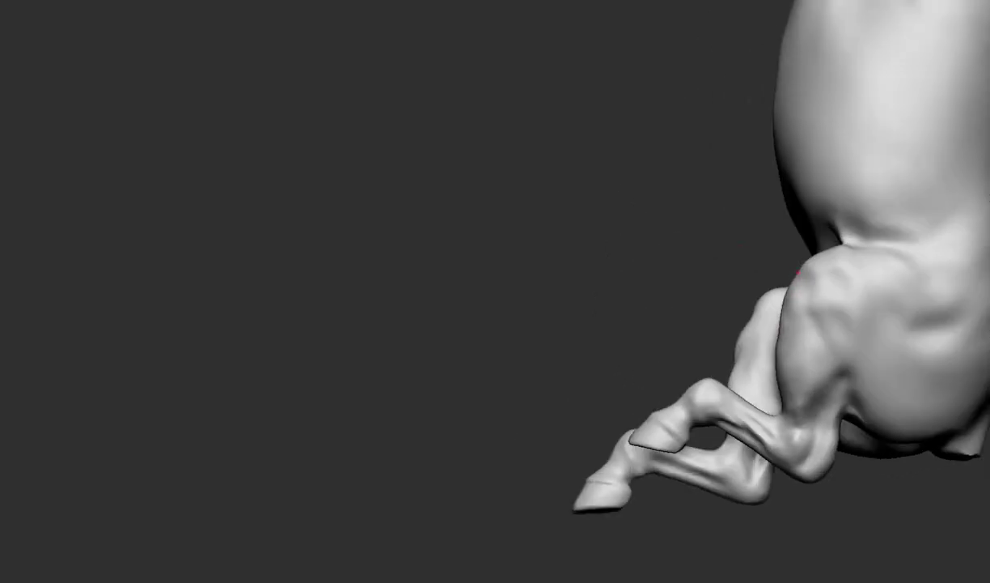
pyautogui.moveTo(798, 273)
pyautogui.mouseDown()
pyautogui.moveTo(725, 356)
pyautogui.moveTo(736, 449)
pyautogui.moveTo(730, 340)
pyautogui.mouseUp()
pyautogui.moveTo(753, 283)
pyautogui.mouseDown()
pyautogui.moveTo(761, 296)
pyautogui.moveTo(682, 343)
pyautogui.moveTo(663, 195)
pyautogui.moveTo(689, 324)
pyautogui.mouseUp()
pyautogui.moveTo(714, 411)
pyautogui.mouseDown()
pyautogui.moveTo(747, 337)
pyautogui.moveTo(660, 344)
pyautogui.mouseUp()
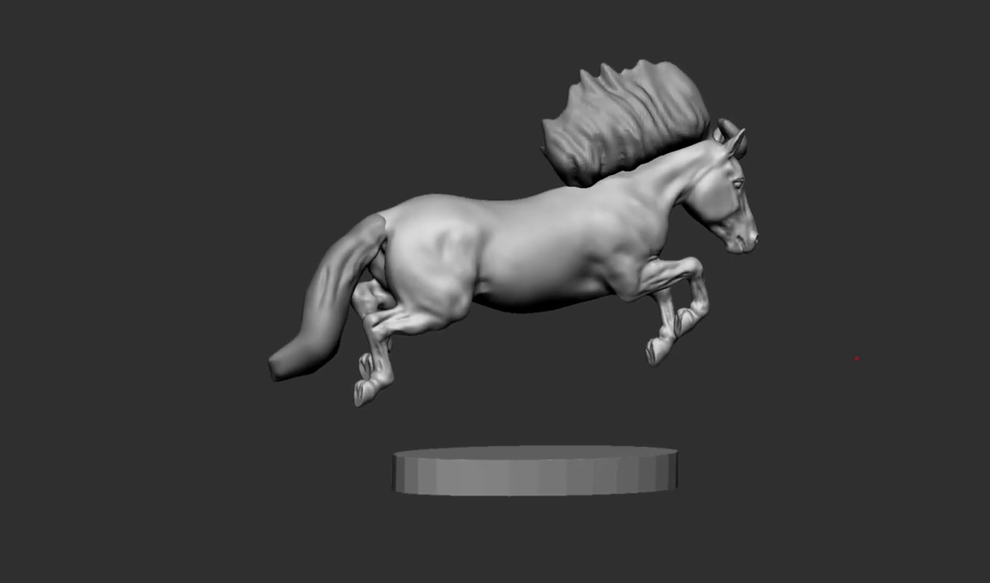
pyautogui.moveTo(856, 357)
pyautogui.mouseDown()
pyautogui.moveTo(769, 375)
pyautogui.moveTo(408, 297)
pyautogui.moveTo(478, 297)
pyautogui.moveTo(539, 349)
pyautogui.moveTo(518, 356)
pyautogui.mouseUp()
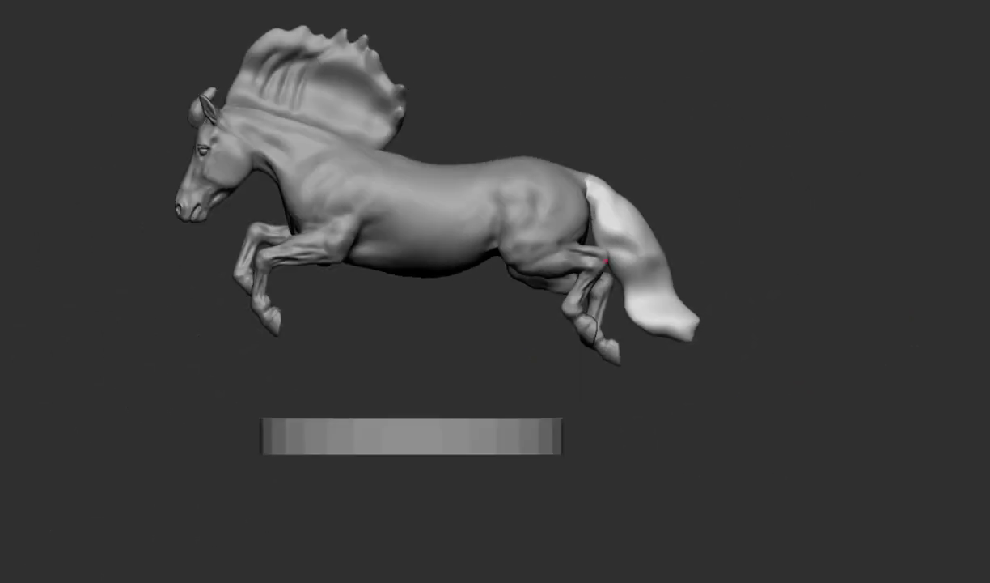
pyautogui.moveTo(606, 262); pyautogui.dragTo(536, 222)
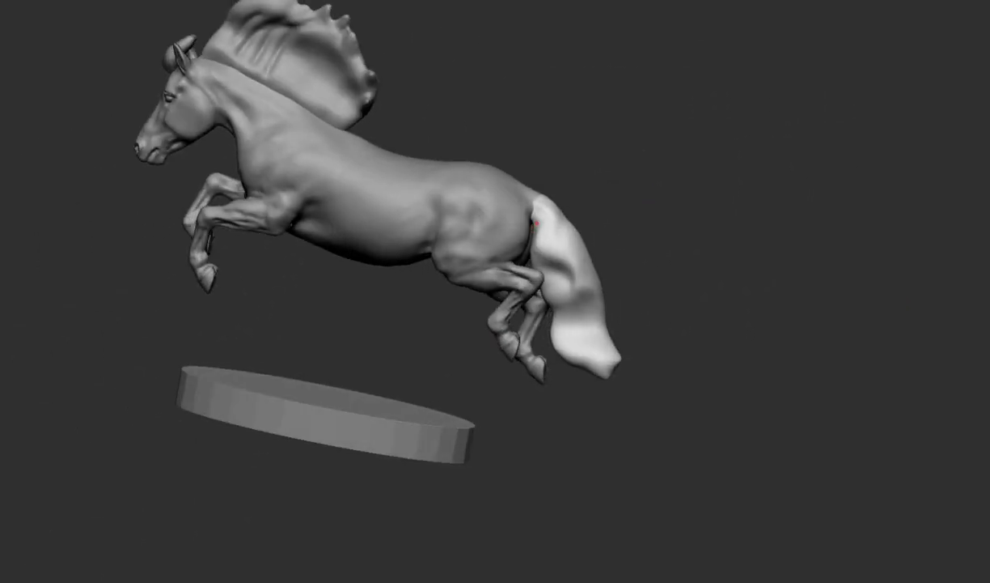
pyautogui.moveTo(534, 303)
pyautogui.mouseDown()
pyautogui.moveTo(504, 269)
pyautogui.moveTo(642, 282)
pyautogui.mouseUp()
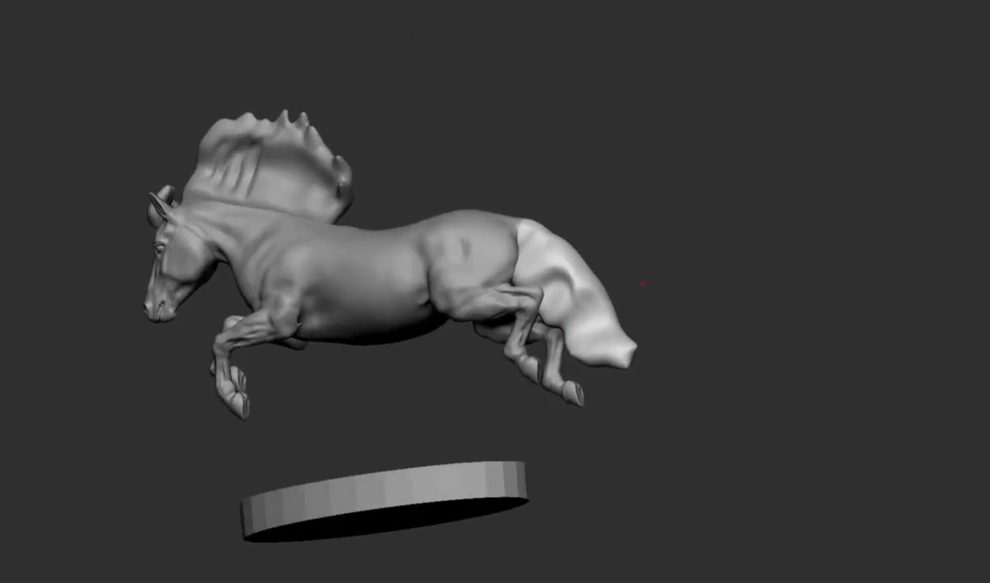
pyautogui.moveTo(538, 306)
pyautogui.mouseDown()
pyautogui.moveTo(564, 280)
pyautogui.moveTo(484, 255)
pyautogui.moveTo(490, 313)
pyautogui.moveTo(459, 319)
pyautogui.moveTo(453, 293)
pyautogui.mouseUp()
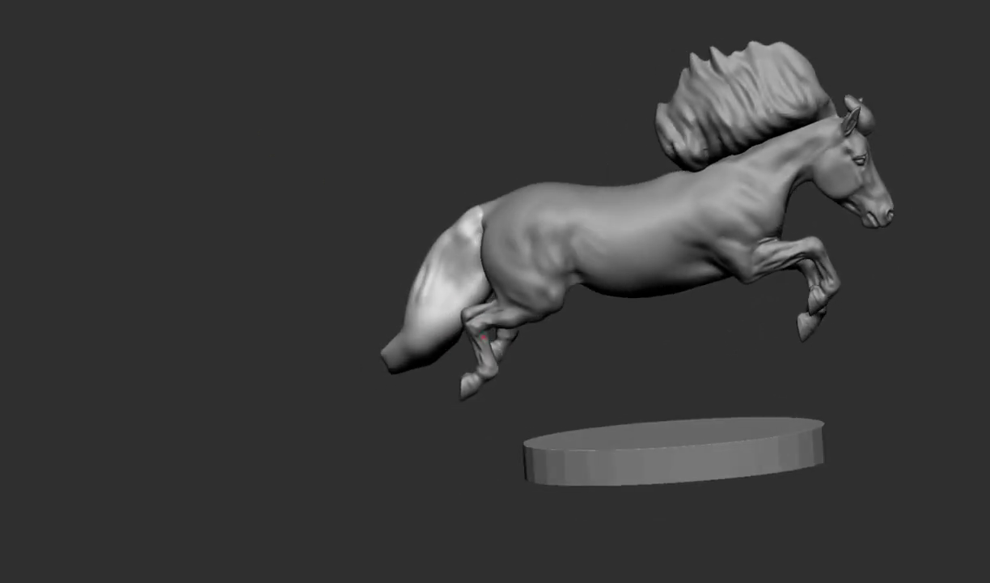
pyautogui.moveTo(457, 342)
pyautogui.mouseDown()
pyautogui.moveTo(556, 369)
pyautogui.moveTo(378, 340)
pyautogui.mouseUp()
pyautogui.moveTo(502, 316)
pyautogui.mouseDown()
pyautogui.moveTo(495, 253)
pyautogui.moveTo(452, 264)
pyautogui.mouseUp()
pyautogui.moveTo(523, 338)
pyautogui.mouseDown()
pyautogui.moveTo(592, 364)
pyautogui.moveTo(631, 300)
pyautogui.mouseUp()
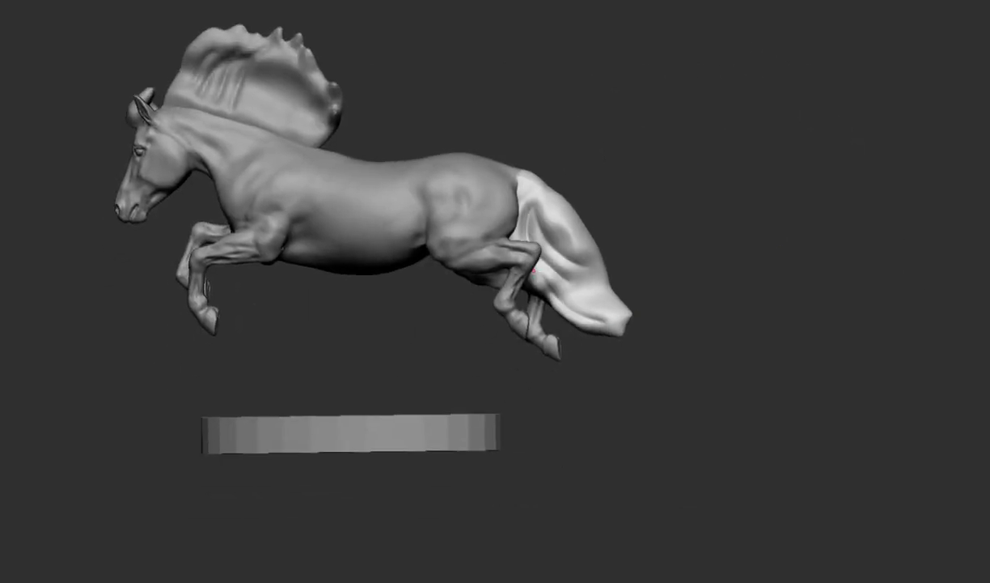
pyautogui.moveTo(533, 270)
pyautogui.mouseDown()
pyautogui.moveTo(389, 260)
pyautogui.moveTo(442, 327)
pyautogui.moveTo(416, 353)
pyautogui.mouseUp()
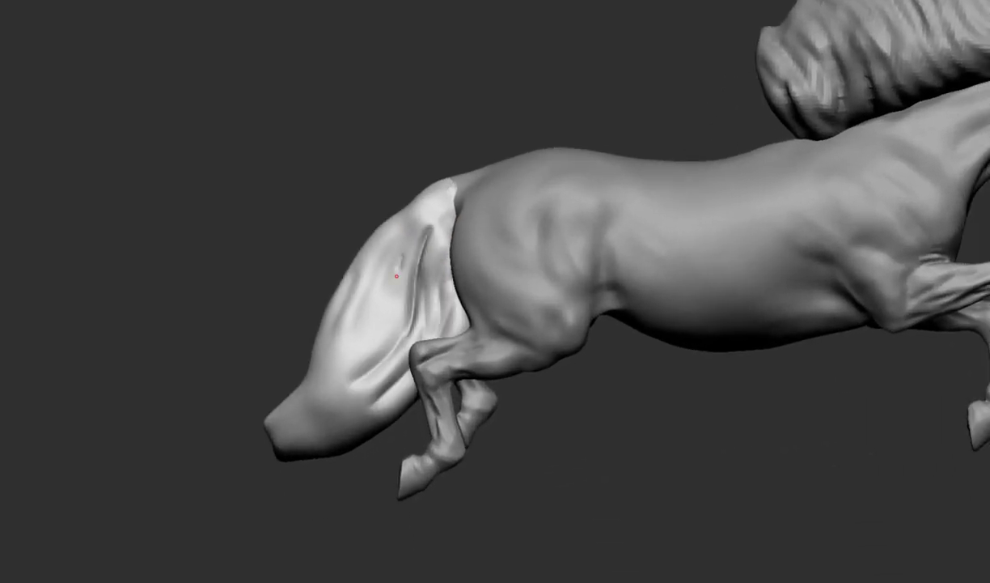
# Zoom out to the whole horse and base, then close in on the tail from behind.
pyautogui.moveTo(287, 434); pyautogui.dragTo(407, 313)
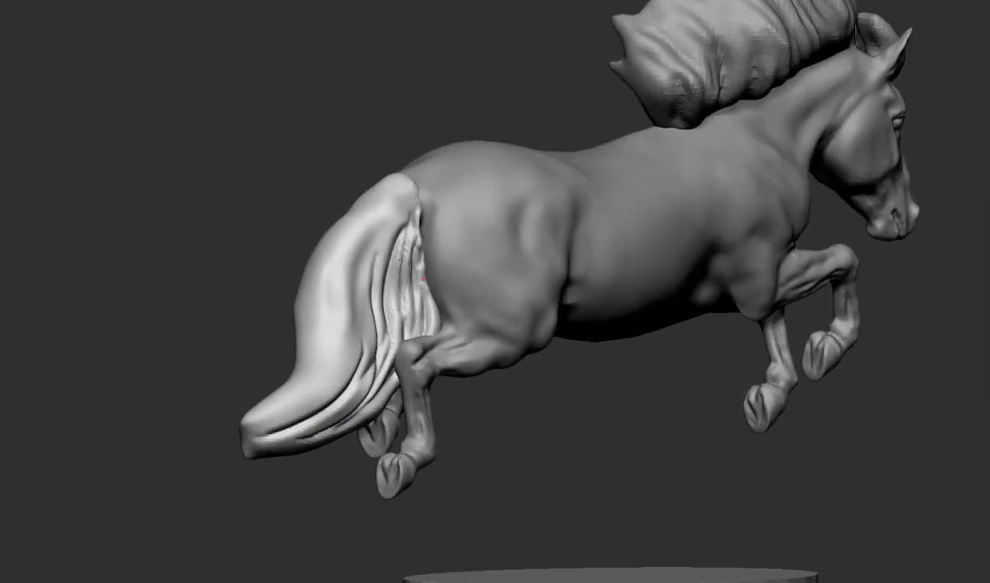
pyautogui.moveTo(422, 278); pyautogui.dragTo(420, 236)
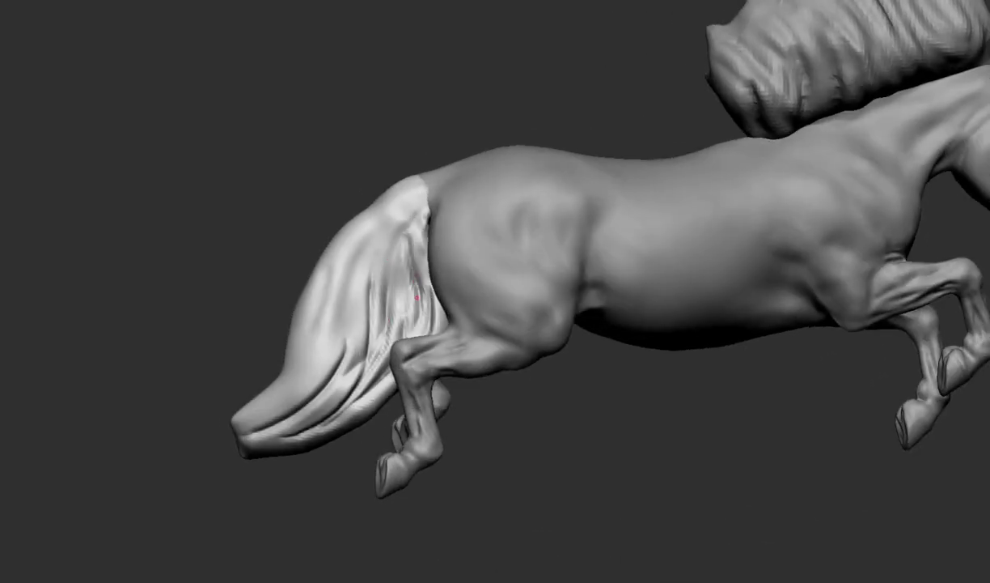
pyautogui.moveTo(417, 298)
pyautogui.mouseDown()
pyautogui.moveTo(453, 342)
pyautogui.moveTo(338, 280)
pyautogui.mouseUp()
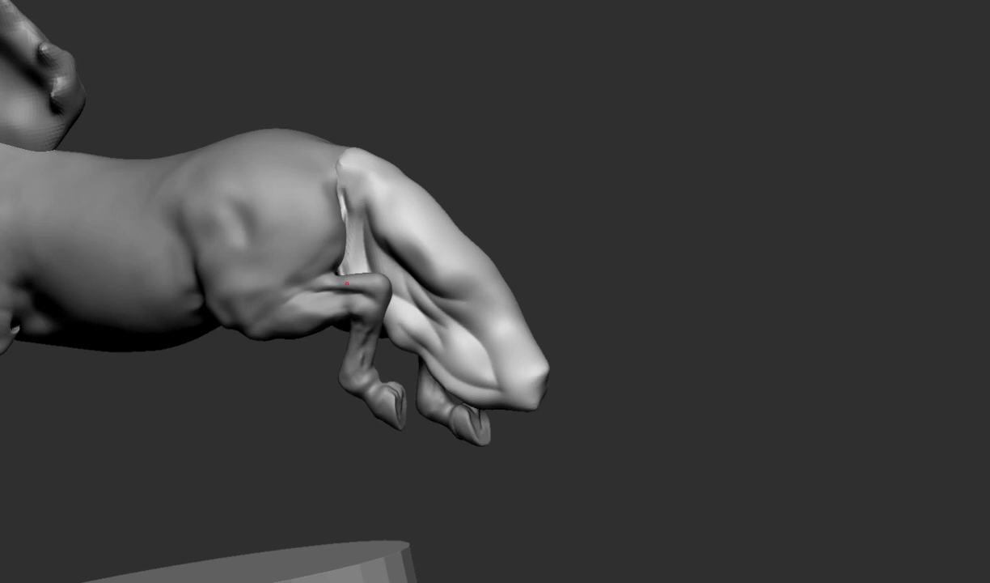
# Orbit the tail end-on, from above and upright to inspect its carved strand grooves.
pyautogui.moveTo(571, 177)
pyautogui.mouseDown()
pyautogui.moveTo(381, 327)
pyautogui.moveTo(395, 377)
pyautogui.mouseUp()
pyautogui.moveTo(524, 121)
pyautogui.mouseDown()
pyautogui.moveTo(345, 249)
pyautogui.moveTo(368, 244)
pyautogui.mouseUp()
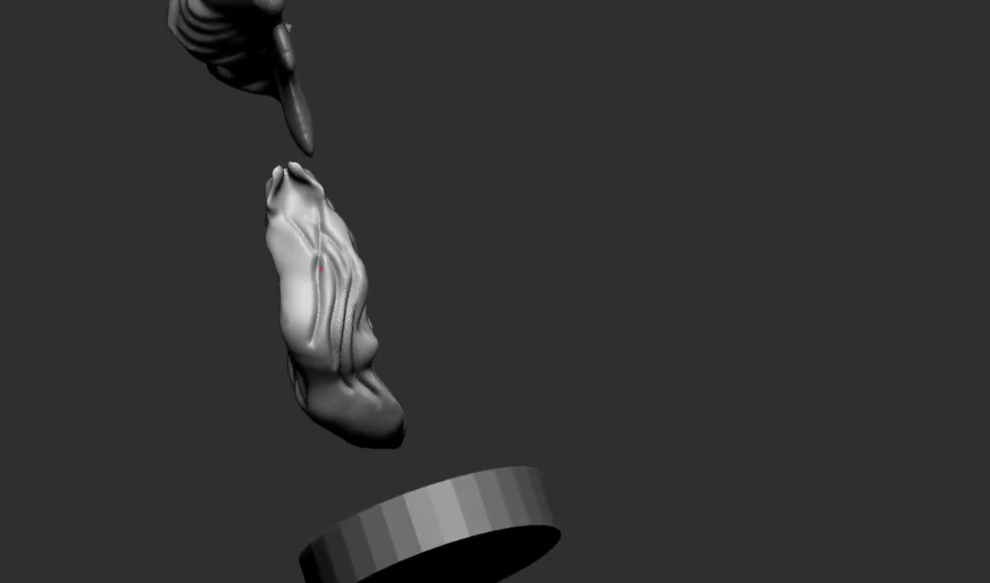
pyautogui.moveTo(300, 378)
pyautogui.mouseDown()
pyautogui.moveTo(338, 447)
pyautogui.moveTo(275, 284)
pyautogui.mouseUp()
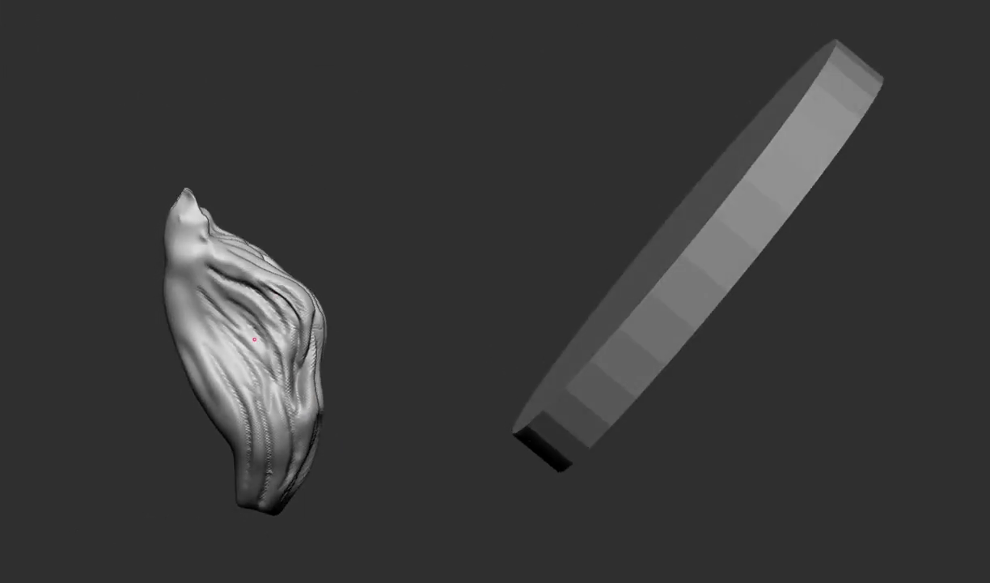
pyautogui.moveTo(254, 339)
pyautogui.mouseDown()
pyautogui.moveTo(361, 360)
pyautogui.moveTo(202, 341)
pyautogui.moveTo(164, 284)
pyautogui.mouseUp()
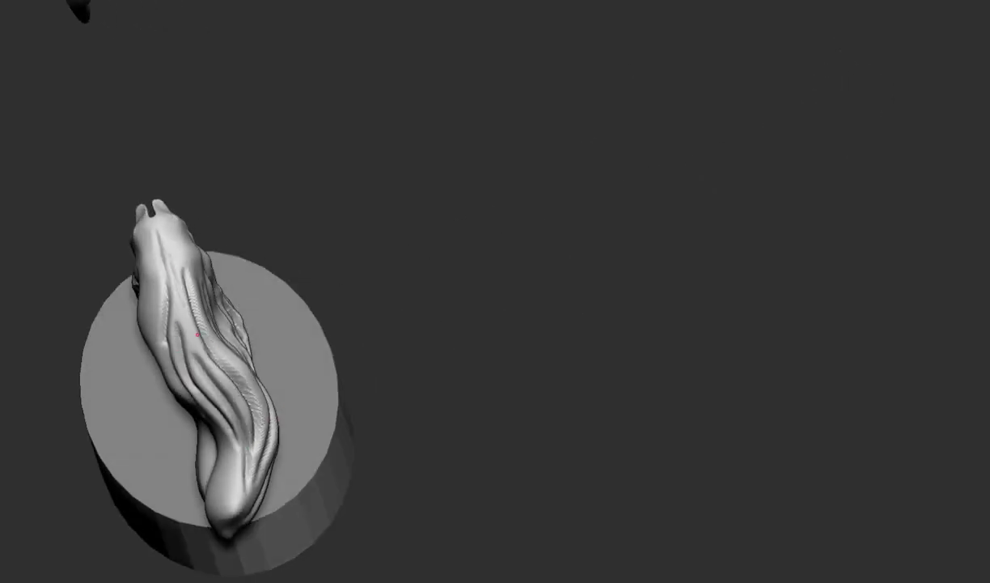
pyautogui.moveTo(197, 333)
pyautogui.mouseDown()
pyautogui.moveTo(267, 393)
pyautogui.moveTo(290, 205)
pyautogui.mouseUp()
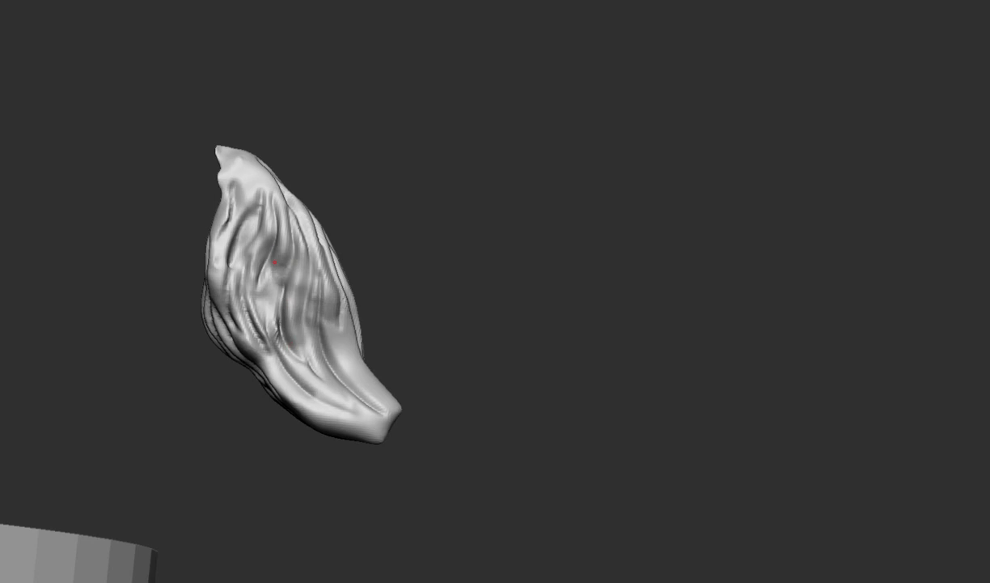
pyautogui.moveTo(323, 327); pyautogui.dragTo(334, 296)
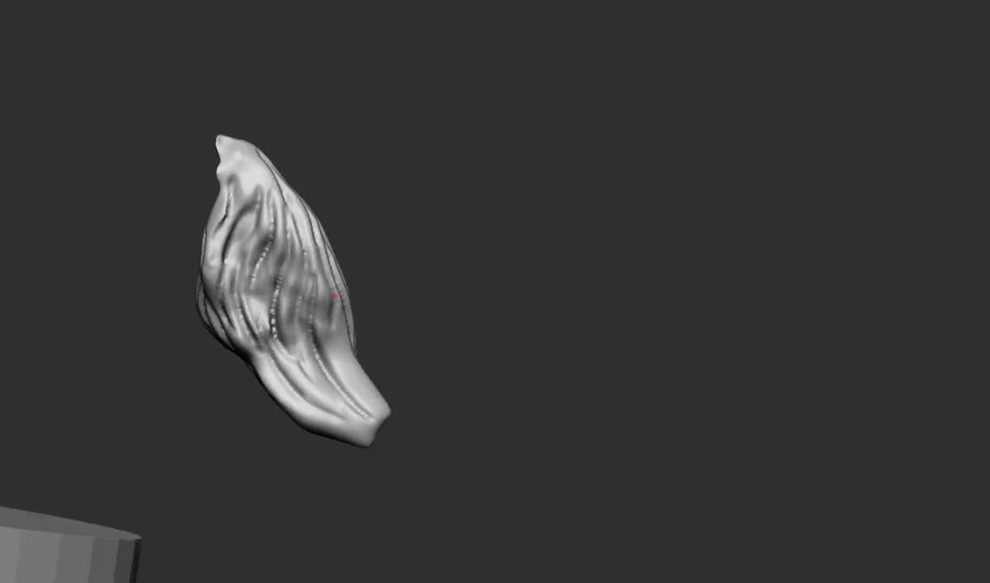
pyautogui.moveTo(336, 353)
pyautogui.mouseDown()
pyautogui.moveTo(282, 366)
pyautogui.moveTo(286, 463)
pyautogui.moveTo(368, 471)
pyautogui.mouseUp()
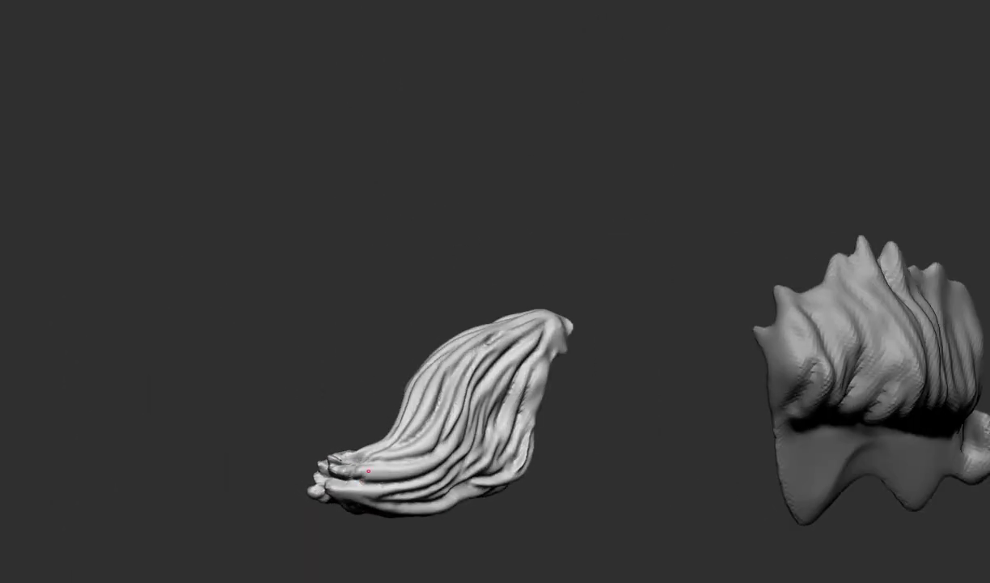
# Orbit below, beside and above the horse to review the tail's strand tips on the full figure.
pyautogui.moveTo(374, 362)
pyautogui.mouseDown()
pyautogui.moveTo(704, 287)
pyautogui.moveTo(675, 338)
pyautogui.moveTo(698, 307)
pyautogui.moveTo(626, 347)
pyautogui.mouseUp()
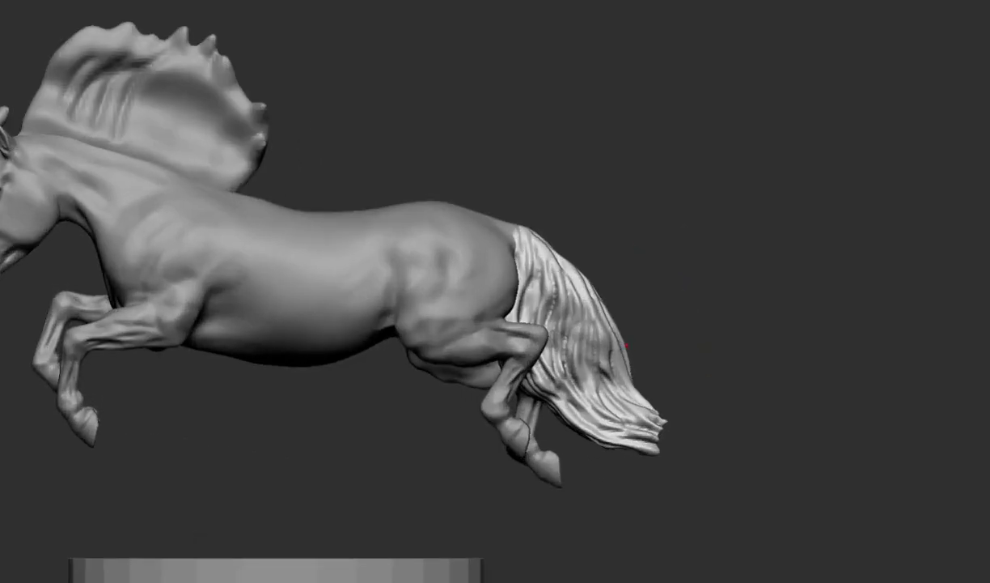
pyautogui.moveTo(639, 398)
pyautogui.mouseDown()
pyautogui.moveTo(557, 206)
pyautogui.moveTo(748, 386)
pyautogui.moveTo(670, 301)
pyautogui.moveTo(672, 364)
pyautogui.moveTo(651, 409)
pyautogui.mouseUp()
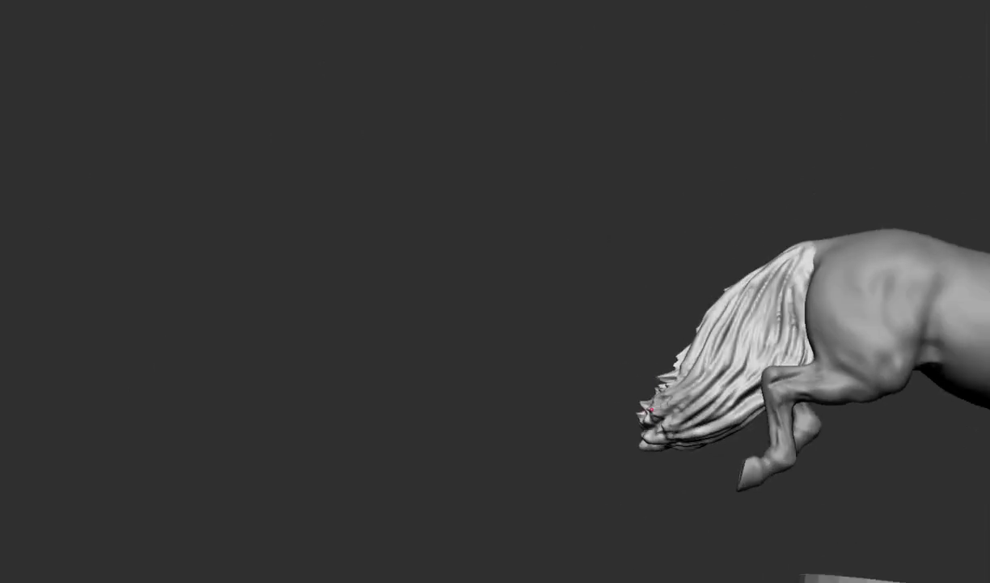
pyautogui.moveTo(684, 344)
pyautogui.mouseDown()
pyautogui.moveTo(779, 369)
pyautogui.moveTo(765, 413)
pyautogui.mouseUp()
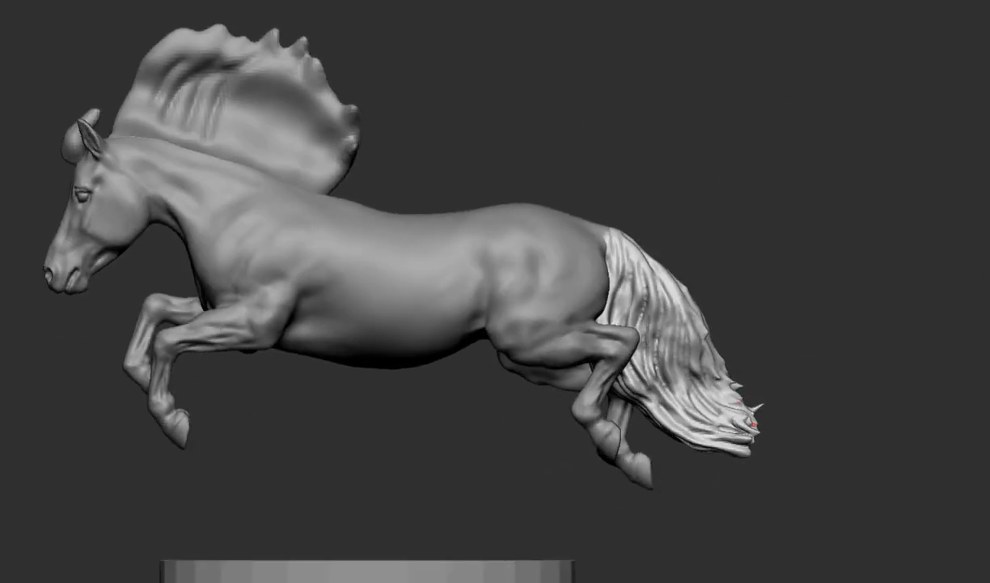
pyautogui.moveTo(725, 334)
pyautogui.mouseDown()
pyautogui.moveTo(554, 372)
pyautogui.moveTo(582, 334)
pyautogui.mouseUp()
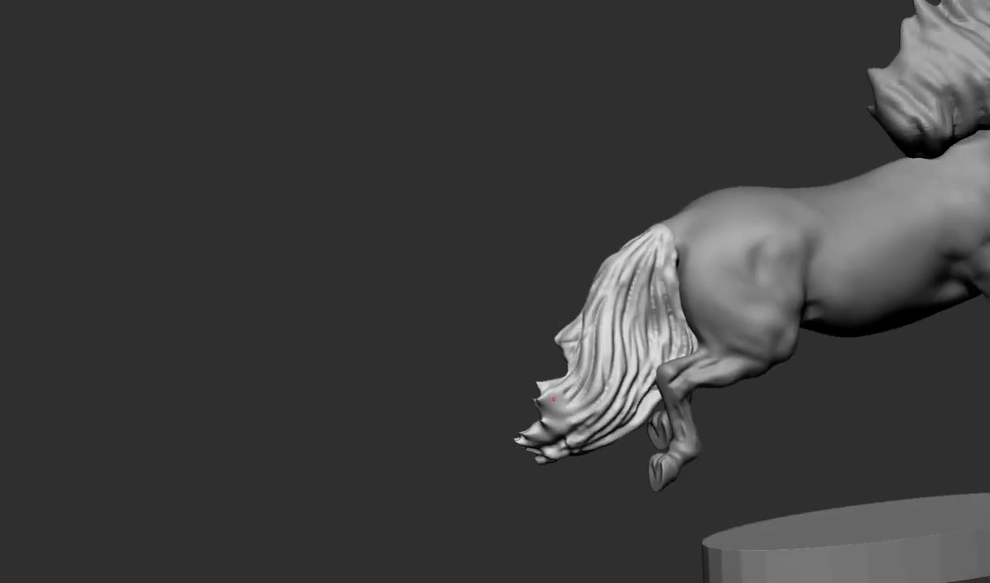
pyautogui.moveTo(554, 399)
pyautogui.mouseDown()
pyautogui.moveTo(578, 322)
pyautogui.moveTo(560, 352)
pyautogui.moveTo(572, 360)
pyautogui.mouseUp()
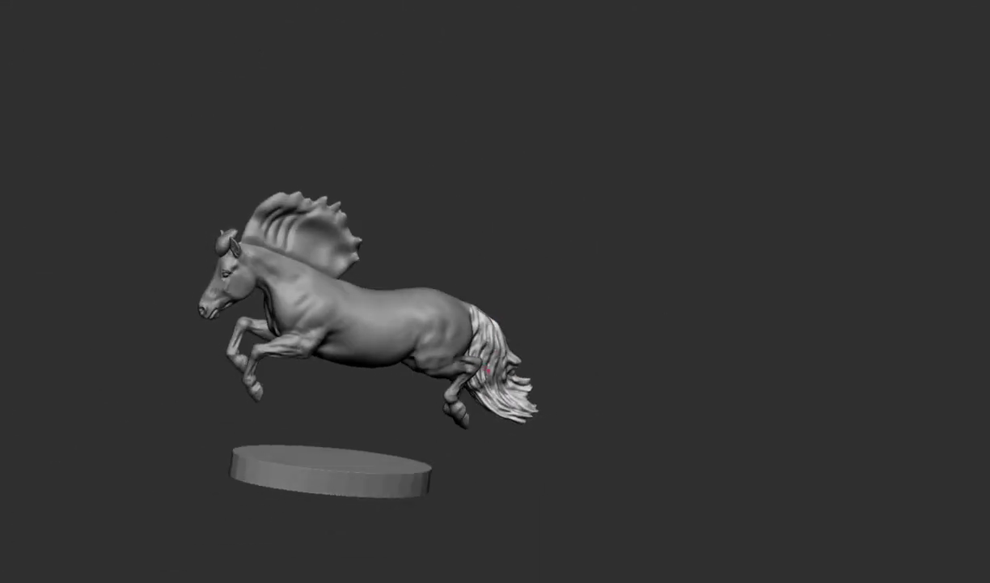
pyautogui.moveTo(511, 346)
pyautogui.mouseDown()
pyautogui.moveTo(486, 349)
pyautogui.moveTo(490, 369)
pyautogui.moveTo(510, 373)
pyautogui.moveTo(486, 380)
pyautogui.moveTo(501, 381)
pyautogui.moveTo(501, 402)
pyautogui.moveTo(561, 423)
pyautogui.moveTo(236, 328)
pyautogui.mouseUp()
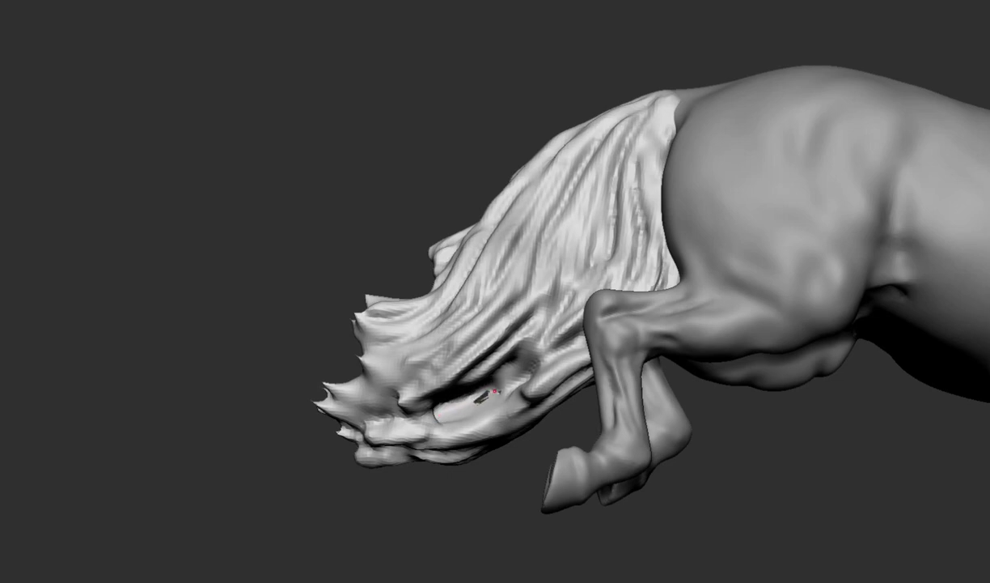